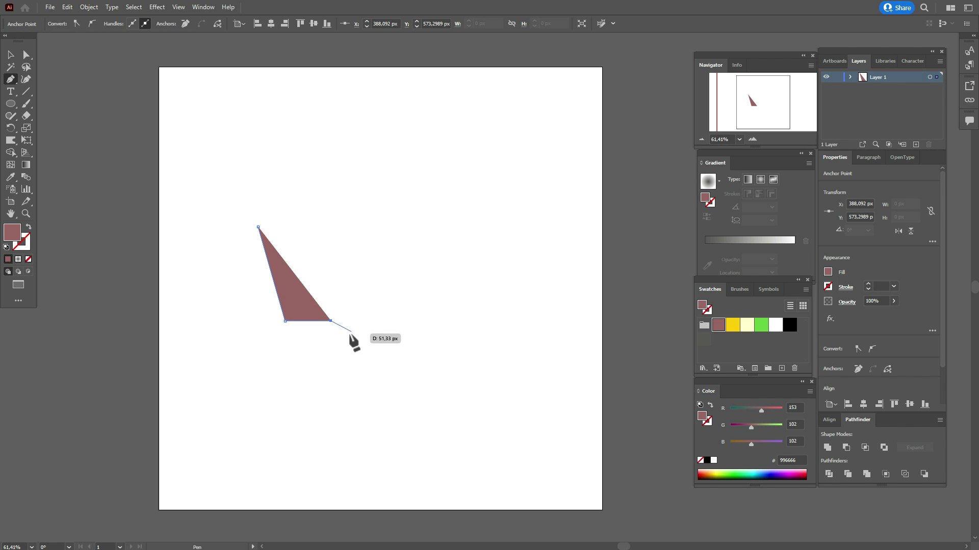
- Finish the L-shaped path, swap its fill and stroke, and apply the 15 pt. Round brush with a 4 pt stroke
{"action": "key", "text": "Escape"}
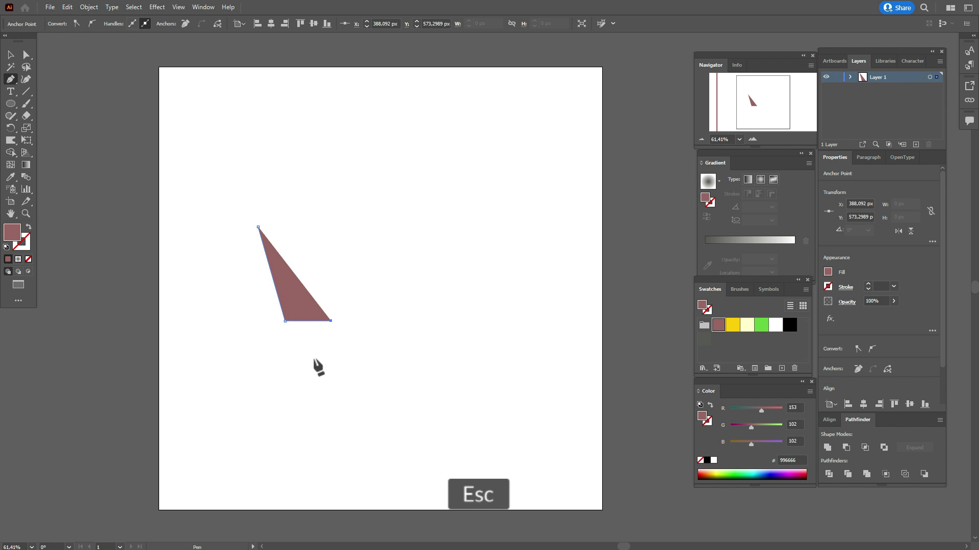
{"action": "left_click", "coordinate": [29, 228]}
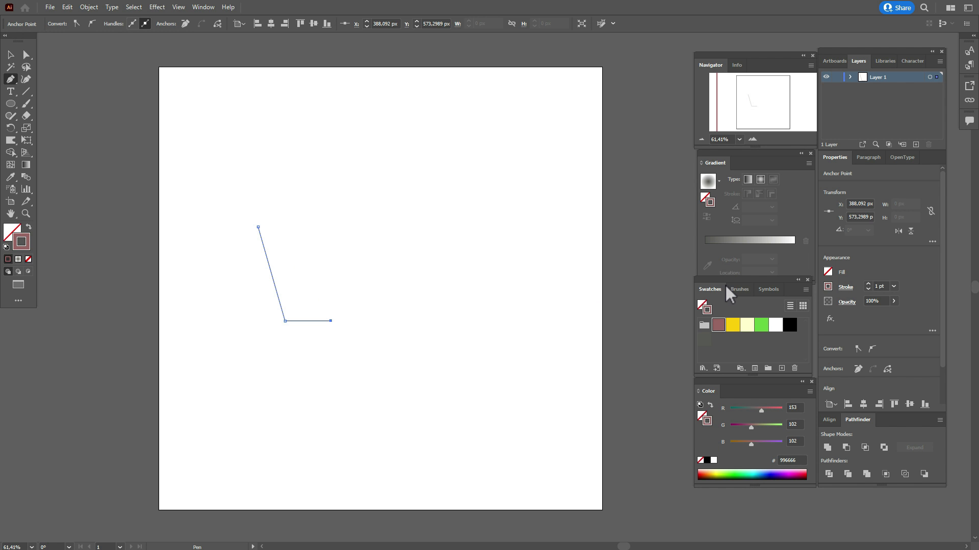
{"action": "left_click", "coordinate": [738, 289]}
{"action": "left_click", "coordinate": [722, 309]}
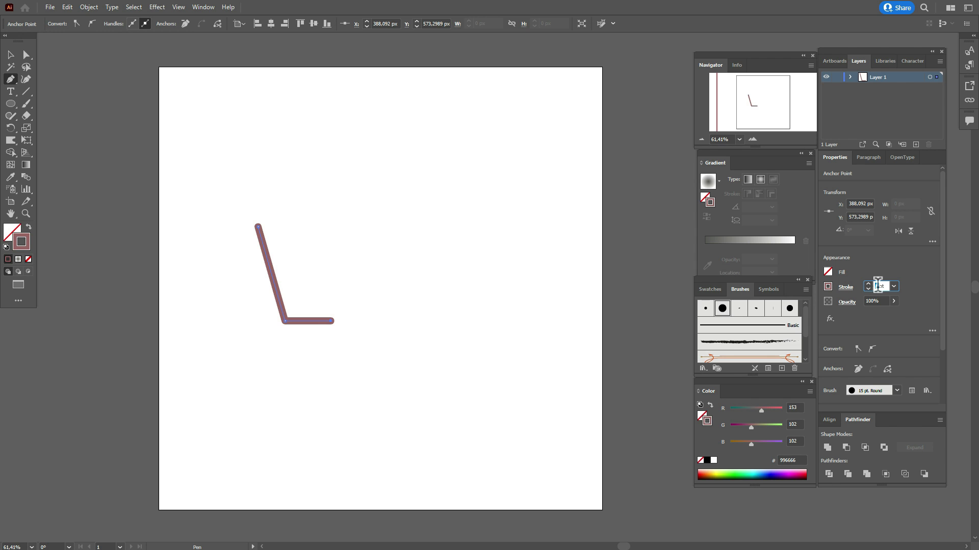
{"action": "type", "text": "4"}
{"action": "key", "text": "Return"}
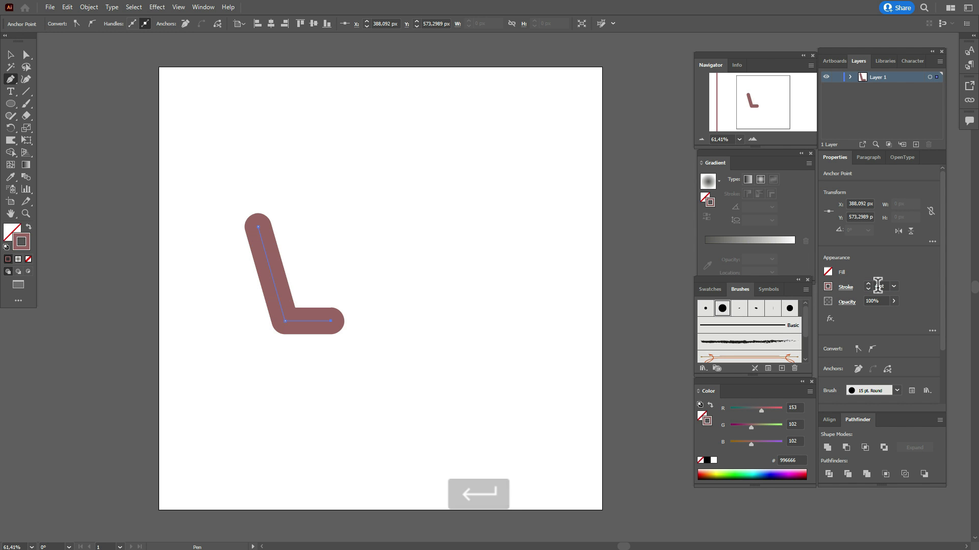
{"action": "left_click", "coordinate": [10, 54]}
{"action": "left_click", "coordinate": [65, 90]}
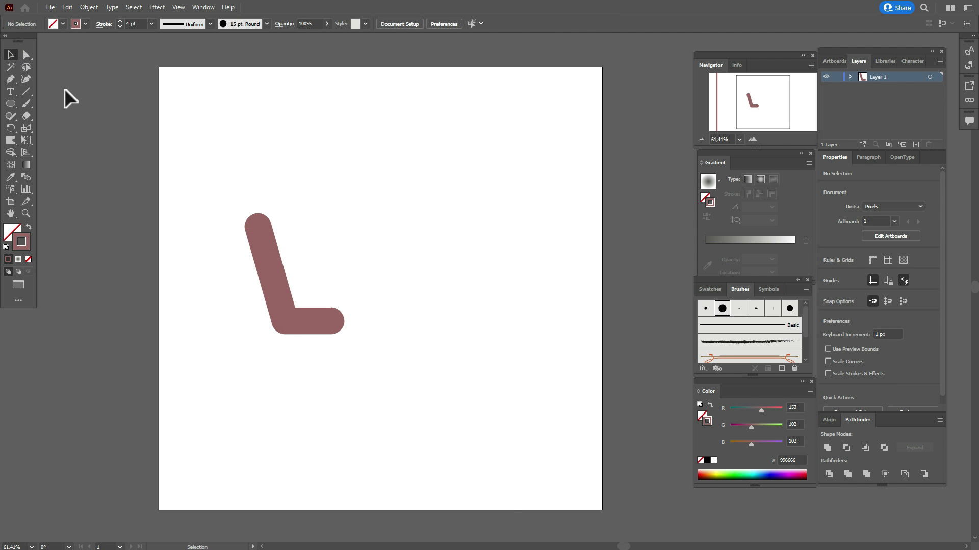
- Draw a closed four-sided shape with green fill and no stroke, about 163 px wide and 170 px tall, inside the brown L-shape
{"action": "left_click", "coordinate": [710, 289]}
{"action": "left_click", "coordinate": [765, 330]}
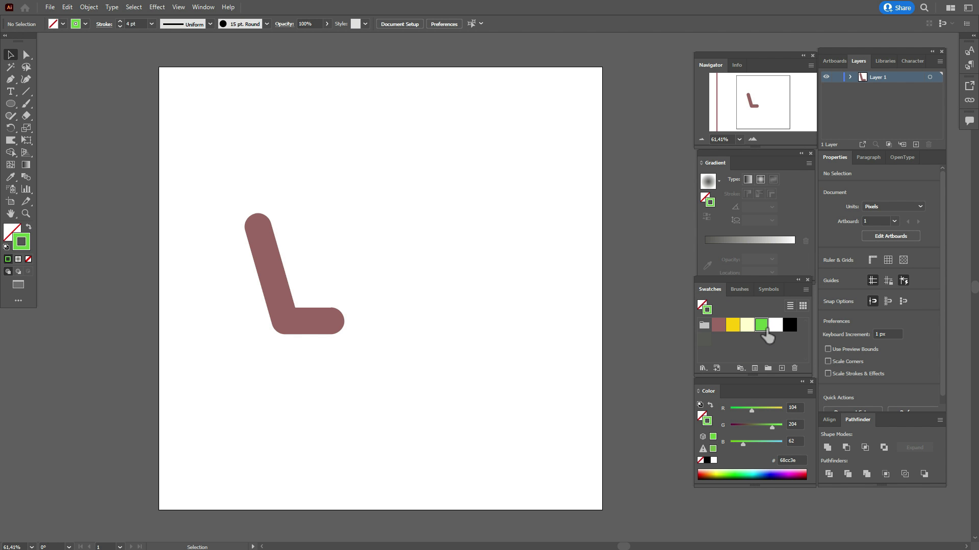
{"action": "left_click", "coordinate": [28, 227]}
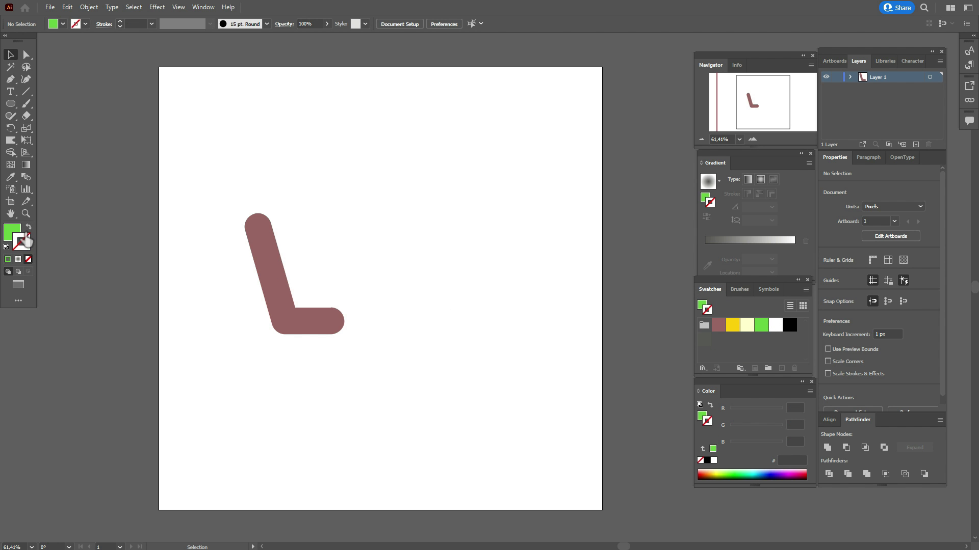
{"action": "left_click", "coordinate": [11, 79]}
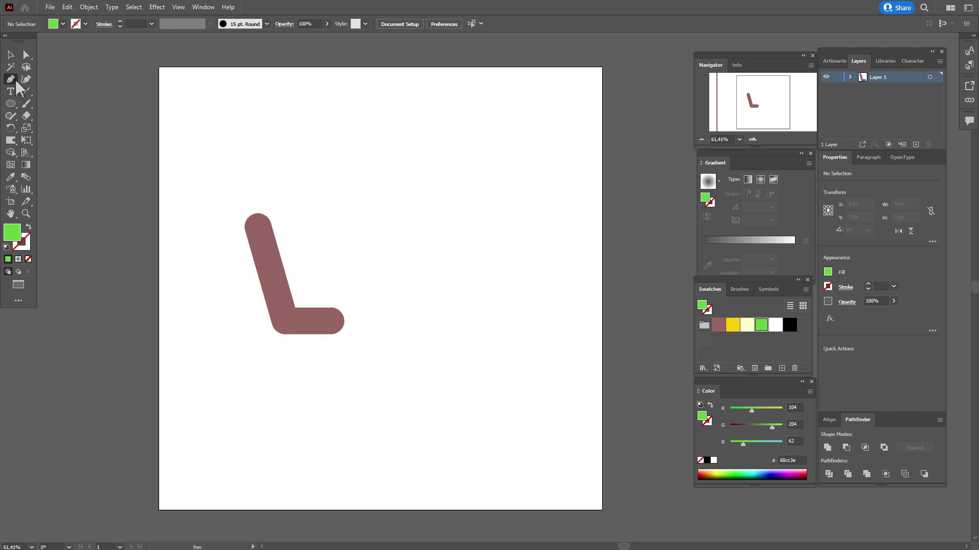
{"action": "left_click", "coordinate": [268, 242]}
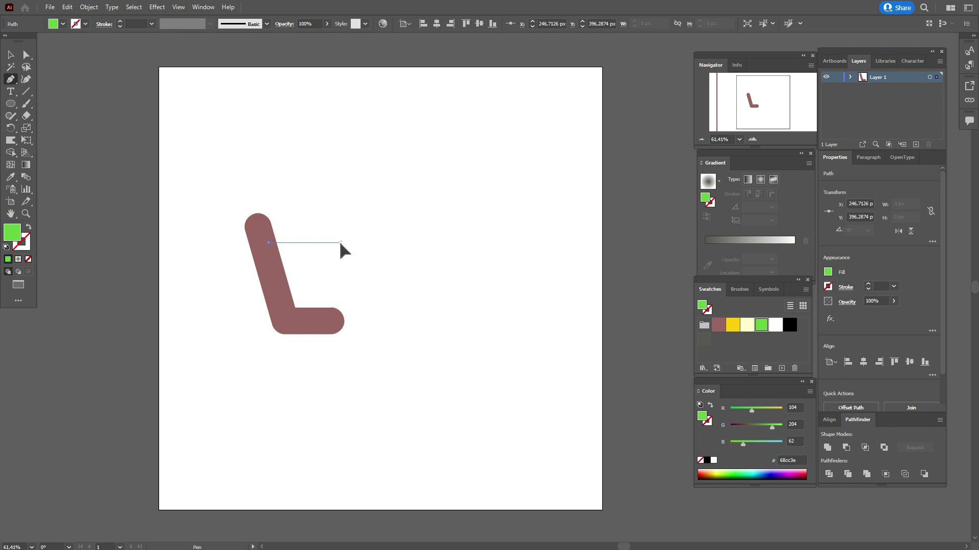
{"action": "left_click", "coordinate": [340, 242]}
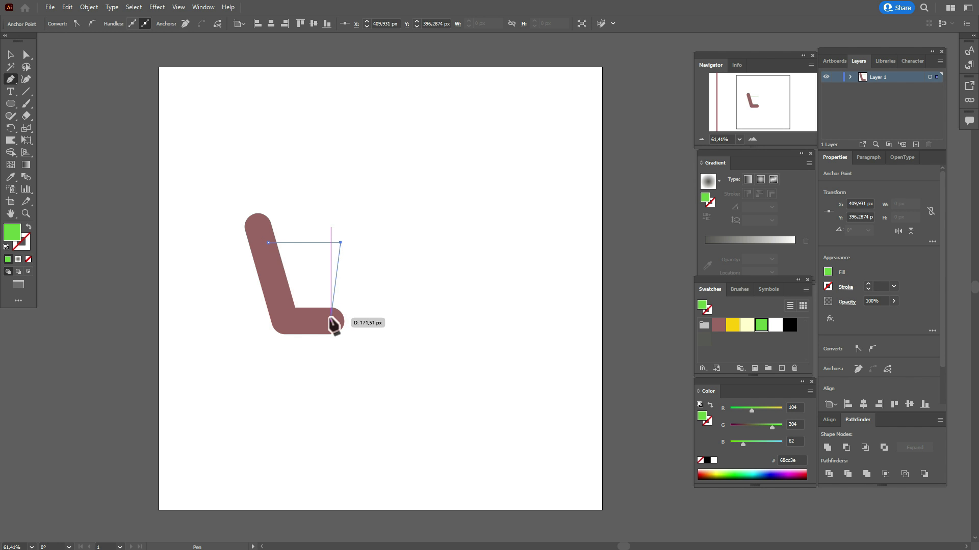
{"action": "left_click", "coordinate": [332, 316]}
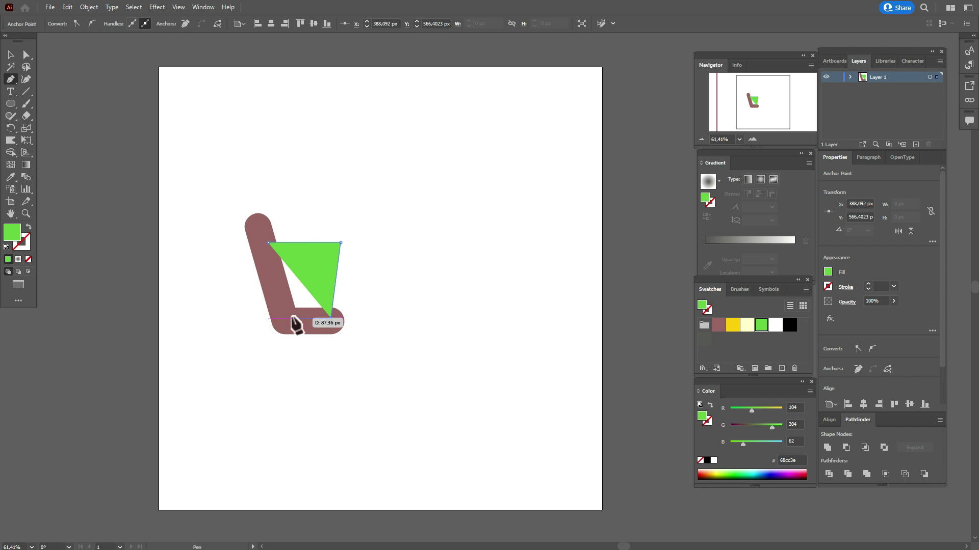
{"action": "left_click", "coordinate": [292, 317]}
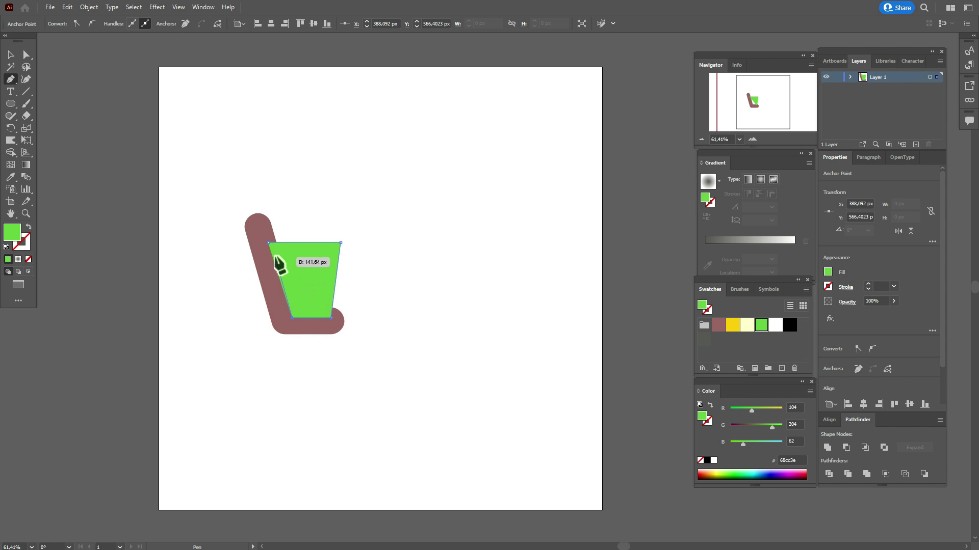
{"action": "left_click", "coordinate": [269, 244]}
- Send the green shape to the back, behind the brown L-shape, and deselect it
{"action": "left_click", "coordinate": [10, 55]}
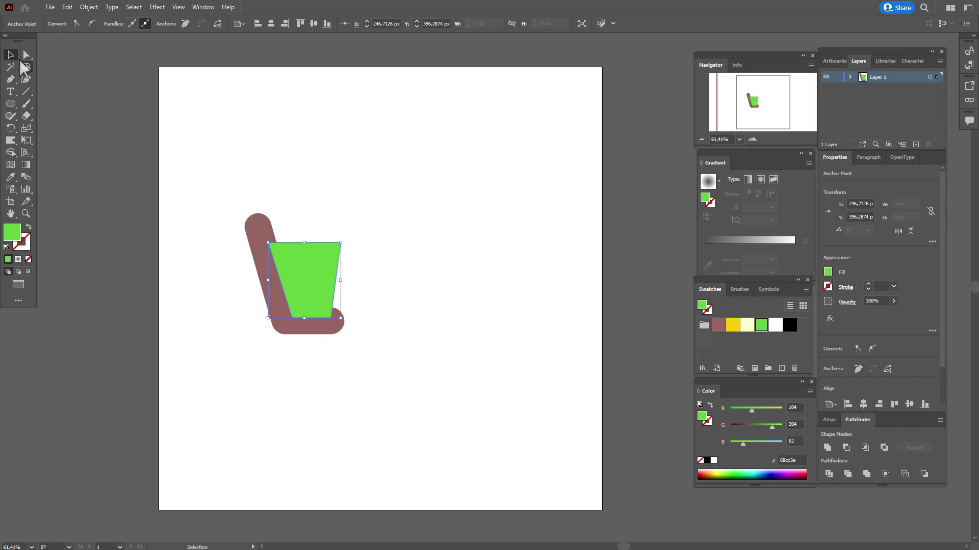
{"action": "right_click", "coordinate": [365, 278]}
{"action": "mouse_move", "coordinate": [464, 466]}
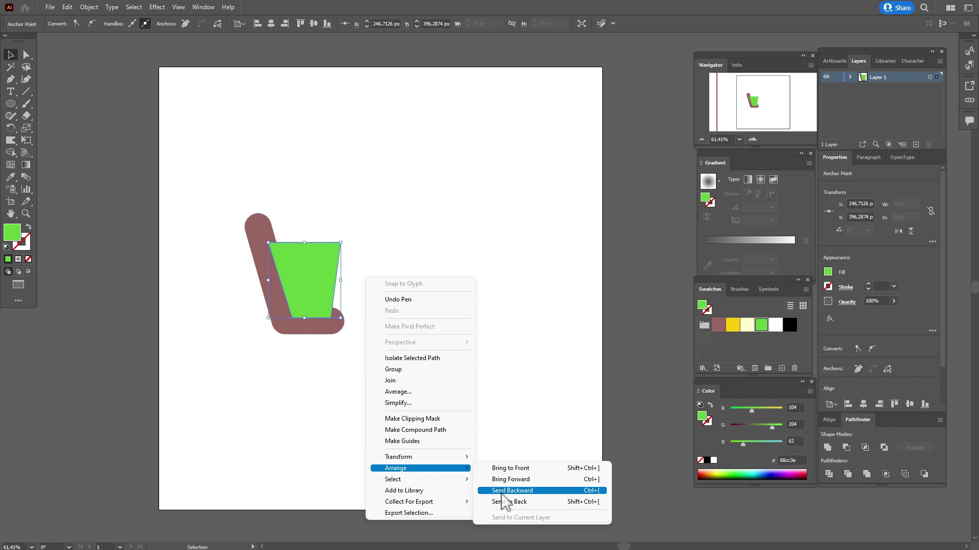
{"action": "left_click", "coordinate": [504, 500]}
{"action": "left_click", "coordinate": [611, 359]}
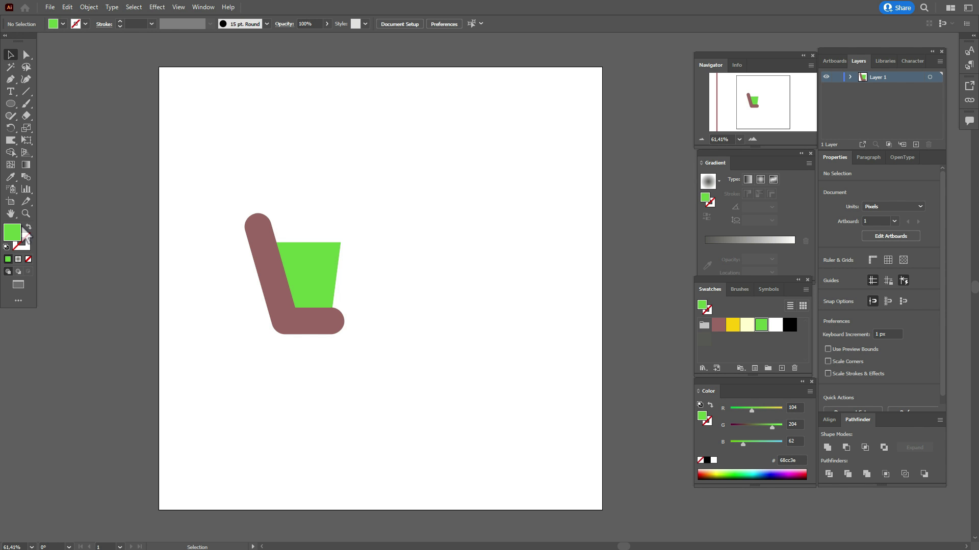
- Sample the L-shape's brown stroke and draw an open path beside the green shape, with a straight top edge curving back at the bottom
{"action": "left_click", "coordinate": [10, 176]}
{"action": "left_click", "coordinate": [273, 256]}
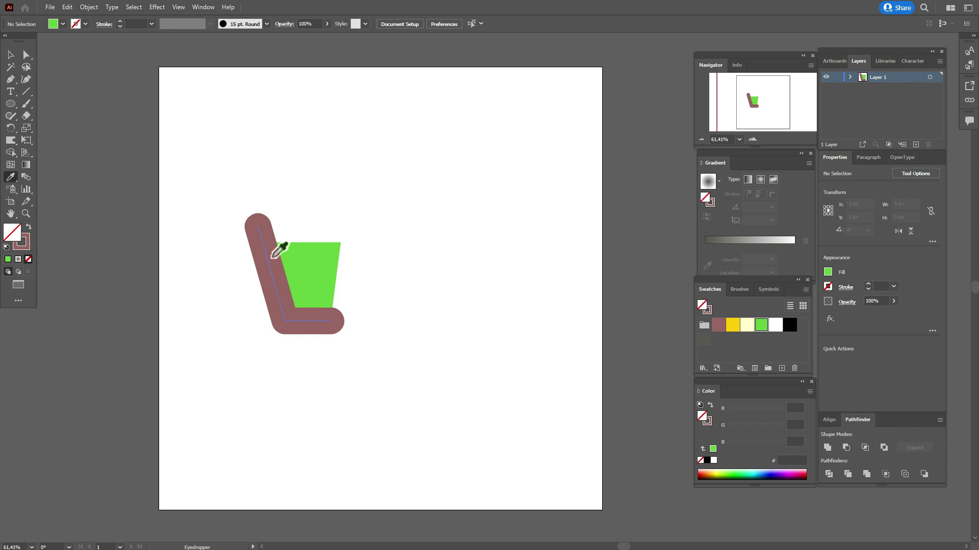
{"action": "left_click", "coordinate": [22, 245]}
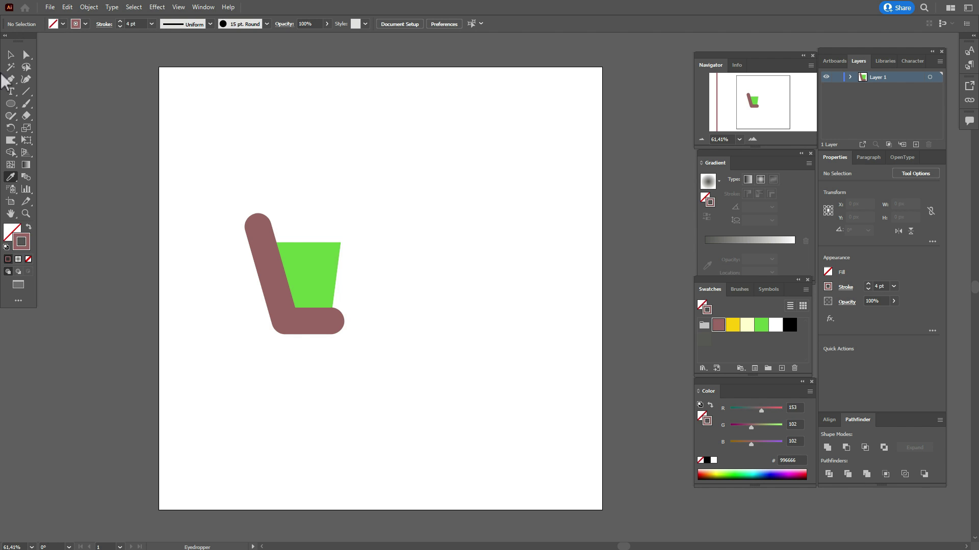
{"action": "left_click", "coordinate": [10, 92]}
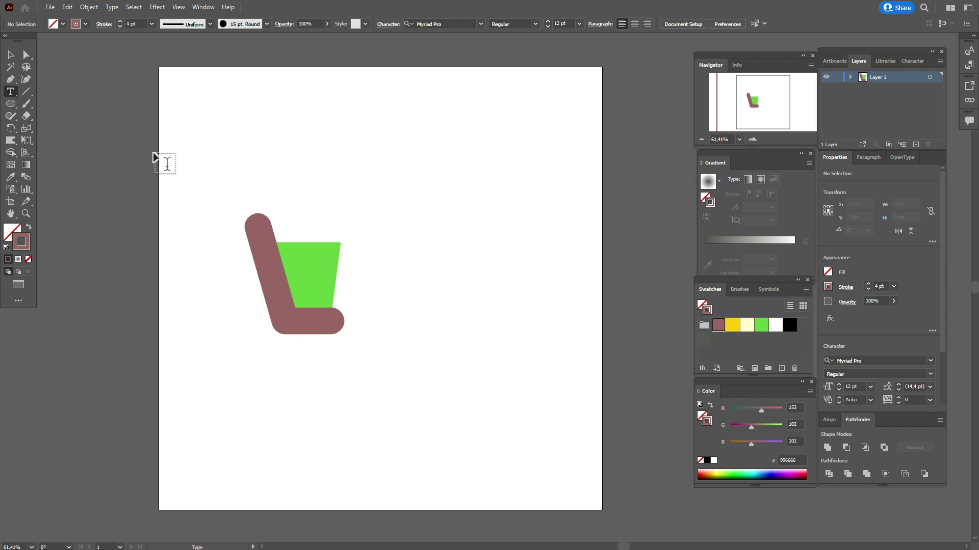
{"action": "left_click", "coordinate": [10, 80]}
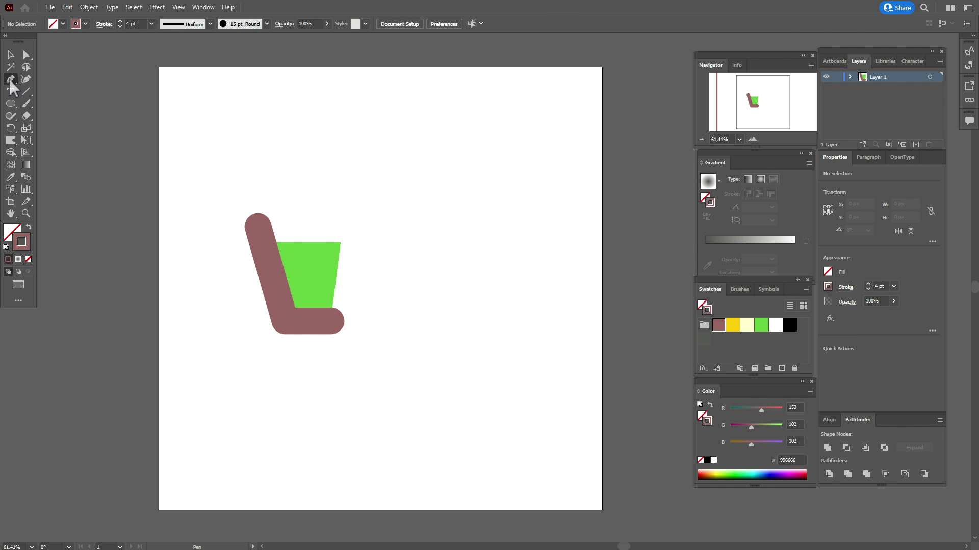
{"action": "left_click", "coordinate": [419, 266]}
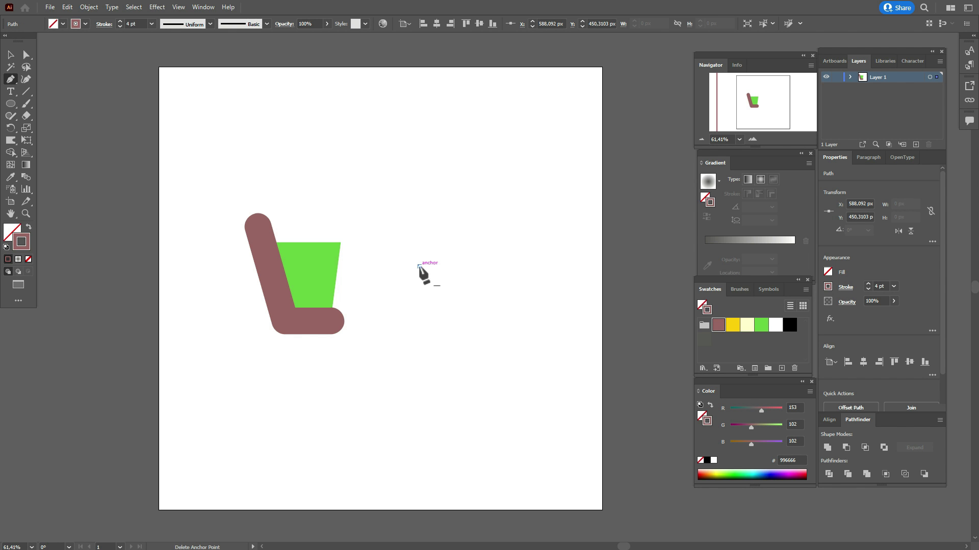
{"action": "left_click", "coordinate": [466, 266]}
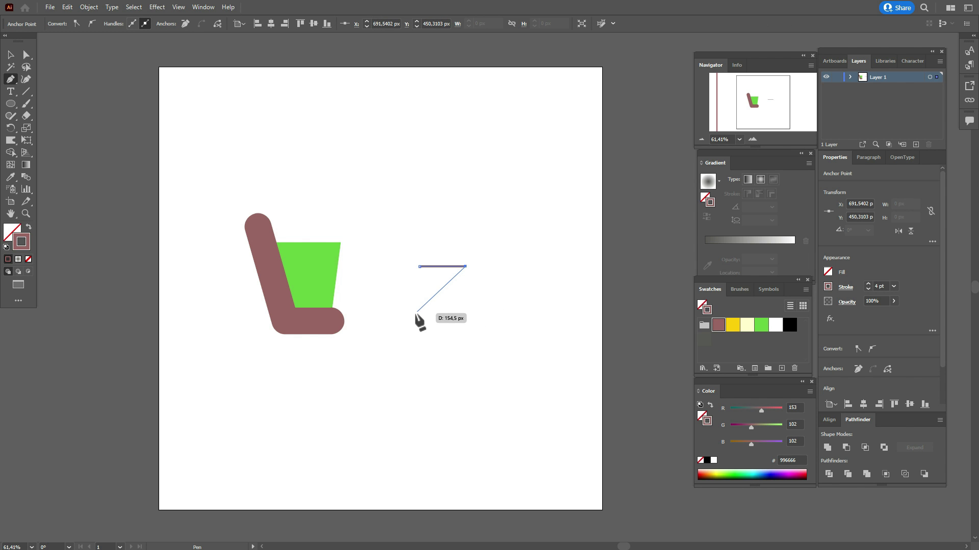
{"action": "left_click_drag", "start_coordinate": [412, 314], "coordinate": [343, 310]}
{"action": "key", "text": "Escape"}
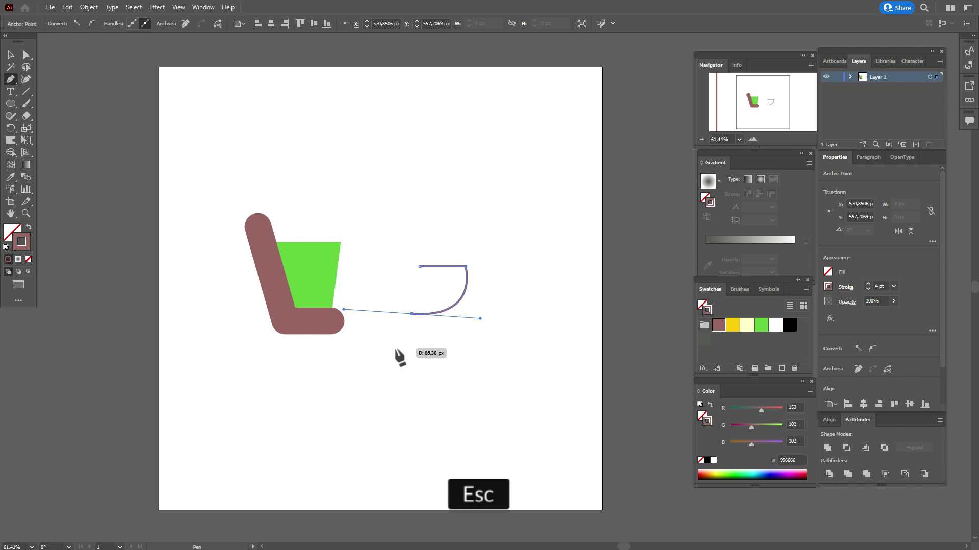
- Round the sharp upper-right corner of the new open path and deselect it
{"action": "left_click", "coordinate": [26, 54]}
{"action": "left_click", "coordinate": [464, 267]}
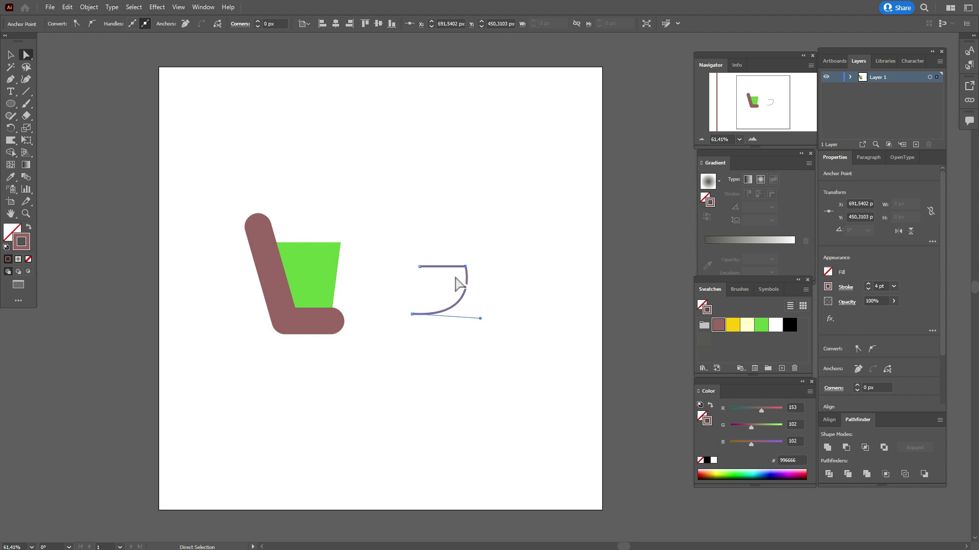
{"action": "left_click_drag", "start_coordinate": [458, 276], "coordinate": [446, 297]}
{"action": "key", "text": "v"}
{"action": "left_click", "coordinate": [507, 298]}
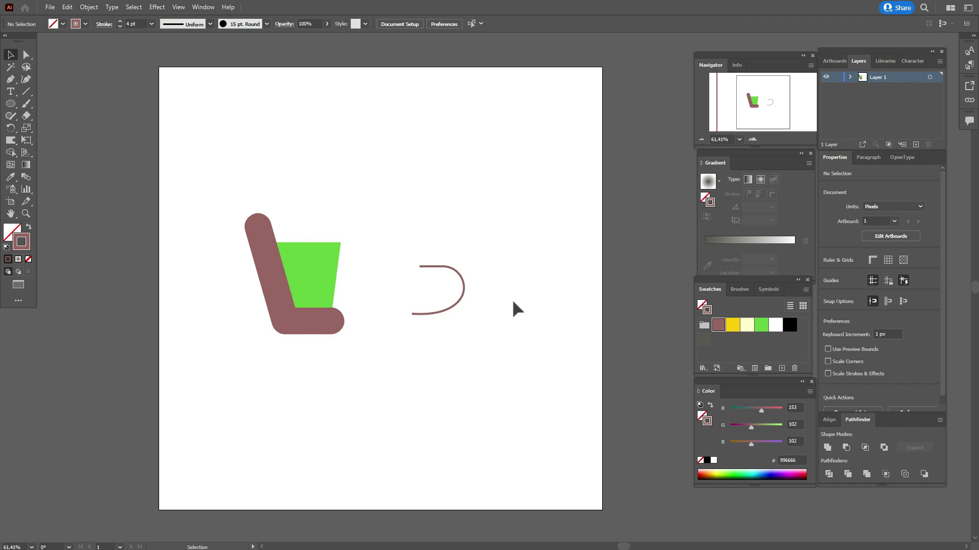
- Apply the 15 pt. Round brush with a 4 pt stroke to the curved open path
{"action": "left_click", "coordinate": [462, 300]}
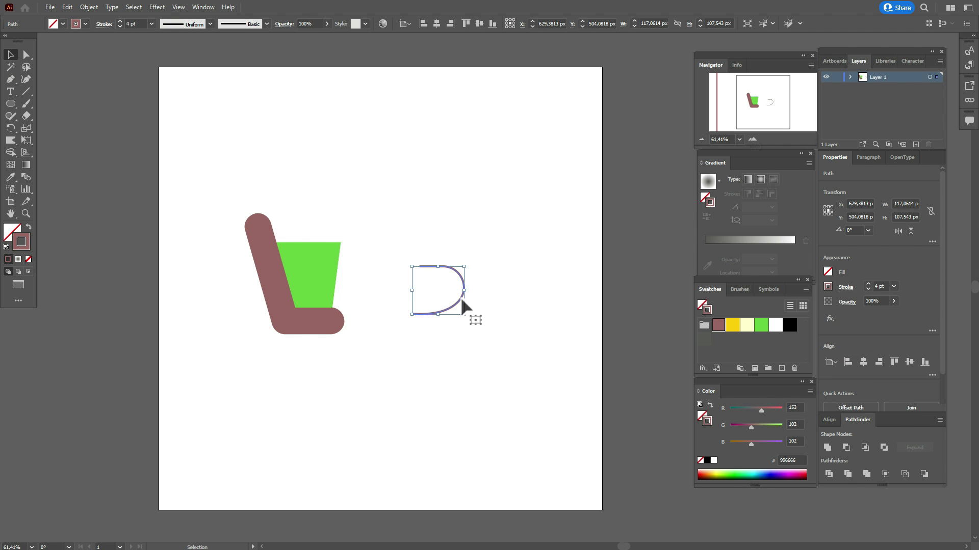
{"action": "left_click", "coordinate": [739, 289]}
{"action": "left_click", "coordinate": [722, 309]}
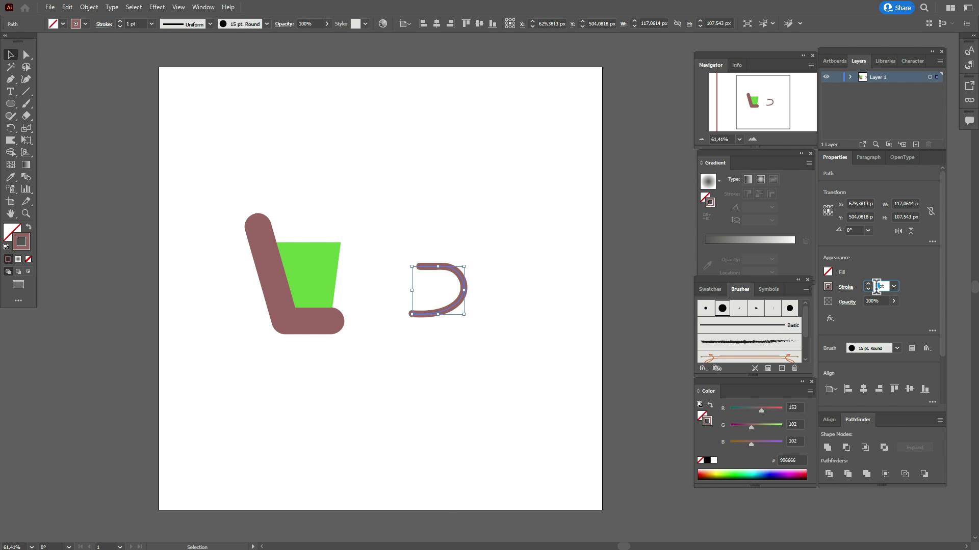
{"action": "type", "text": "4"}
{"action": "key", "text": "Return"}
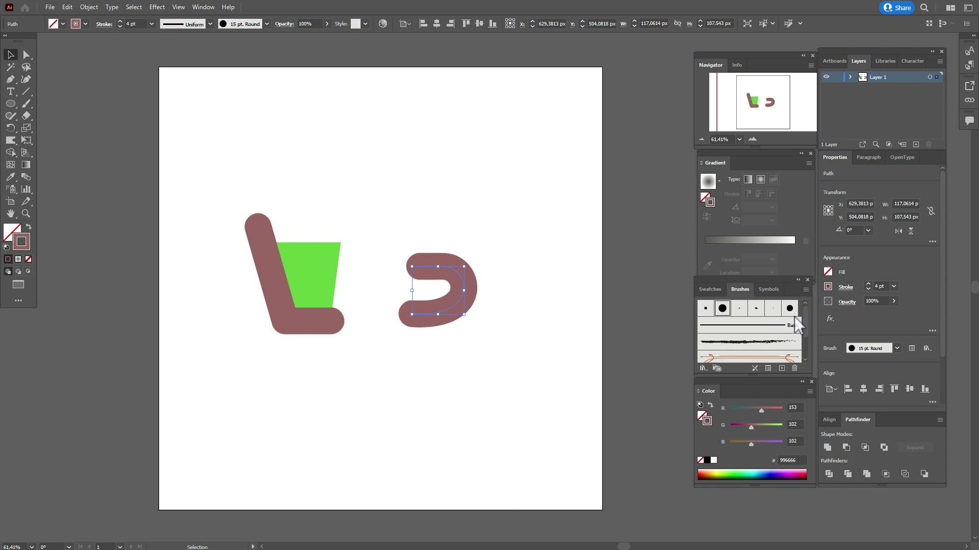
{"action": "left_click", "coordinate": [635, 319]}
- Move the curved brown shape about 28 px right and 17 px down, and deselect it
{"action": "left_click", "coordinate": [461, 297]}
{"action": "left_click_drag", "start_coordinate": [451, 305], "coordinate": [463, 311]}
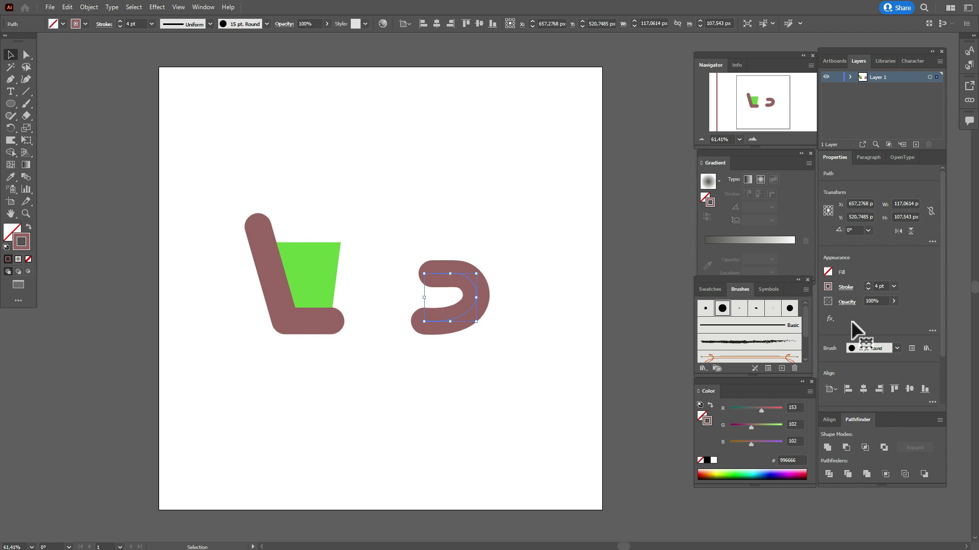
{"action": "left_click", "coordinate": [615, 281]}
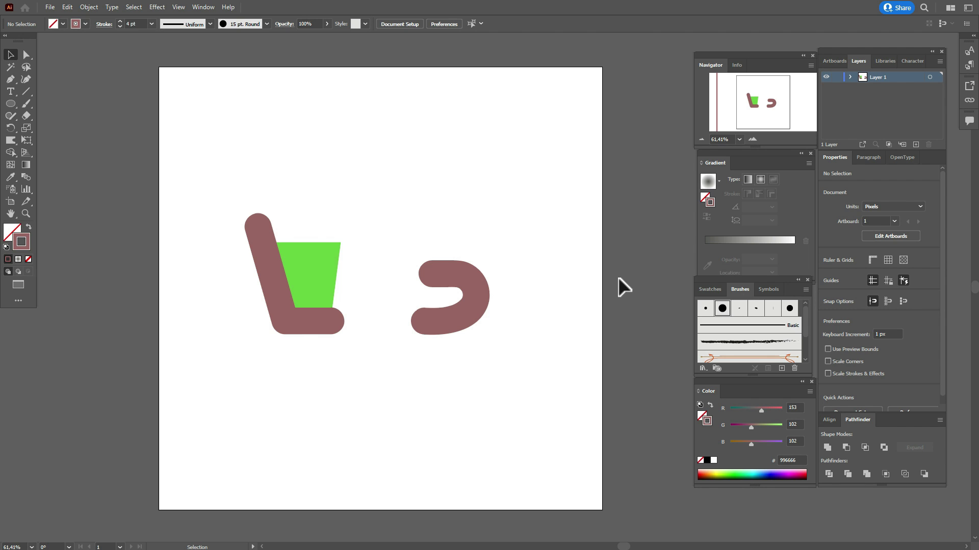
- Draw a circle about 63 px across with yellow fill and no stroke, below the L-shape
{"action": "left_click", "coordinate": [710, 289]}
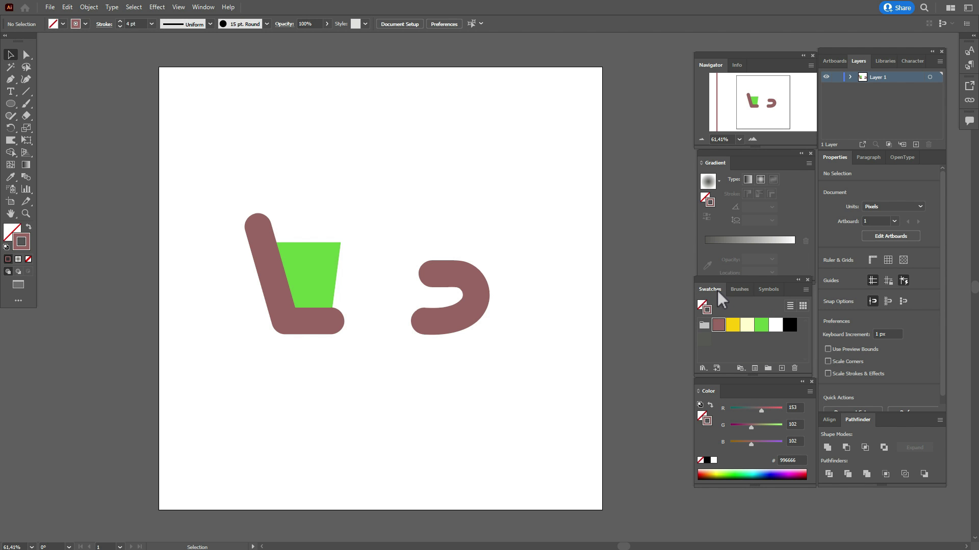
{"action": "left_click", "coordinate": [733, 325]}
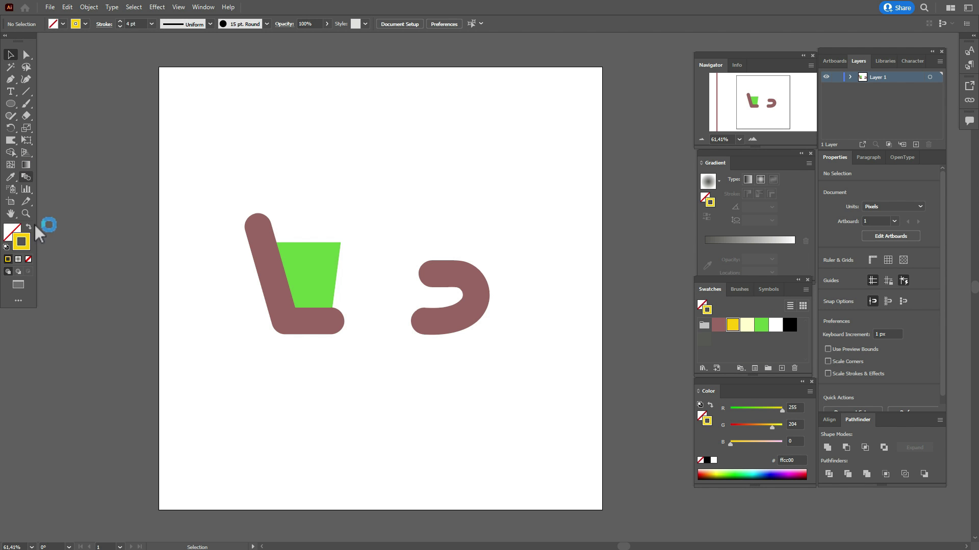
{"action": "left_click", "coordinate": [29, 227]}
{"action": "left_click", "coordinate": [10, 232]}
{"action": "left_click", "coordinate": [10, 104]}
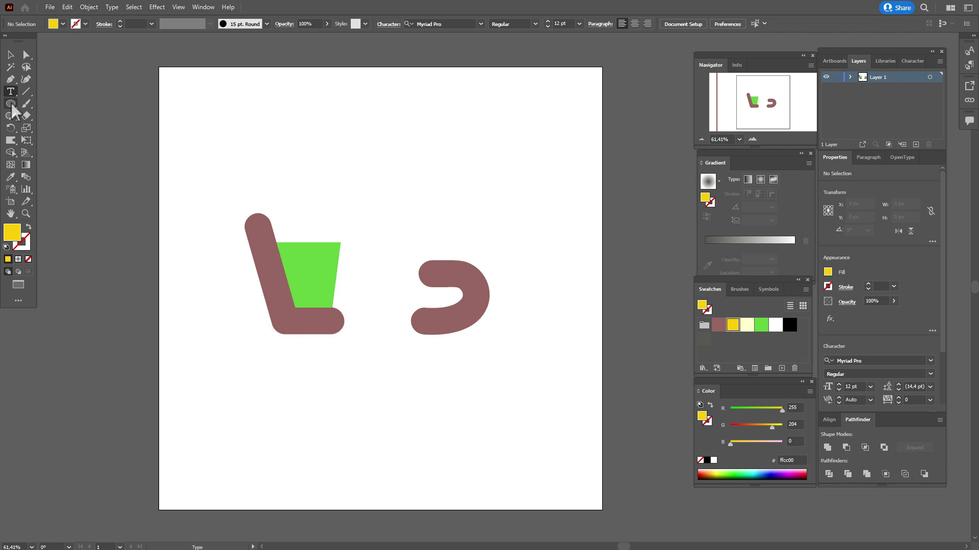
{"action": "left_click_drag", "start_coordinate": [335, 378], "coordinate": [340, 413]}
{"action": "key", "text": "v"}
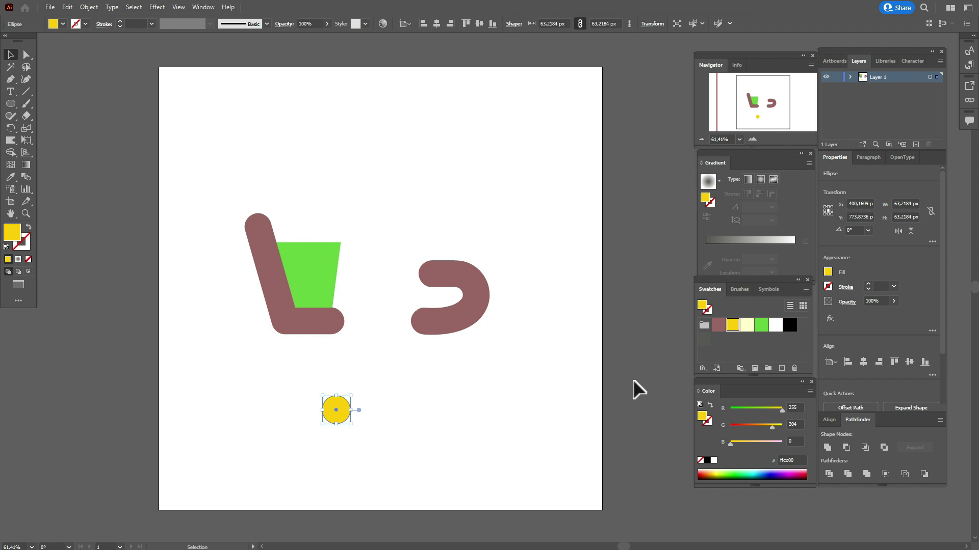
{"action": "left_click", "coordinate": [633, 380]}
- Draw a pale yellow vertical ellipse about 46 by 122 px above the yellow circle, and place a copy directly below it
{"action": "left_click", "coordinate": [746, 325]}
{"action": "left_click", "coordinate": [10, 104]}
{"action": "left_click_drag", "start_coordinate": [327, 356], "coordinate": [346, 412]}
{"action": "key", "text": "v"}
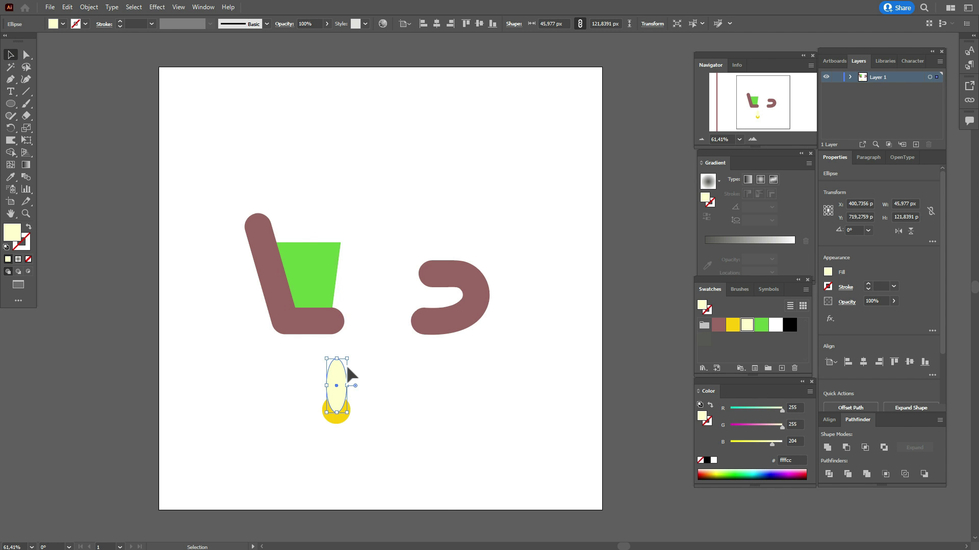
{"action": "left_click_drag", "start_coordinate": [343, 374], "coordinate": [339, 430]}
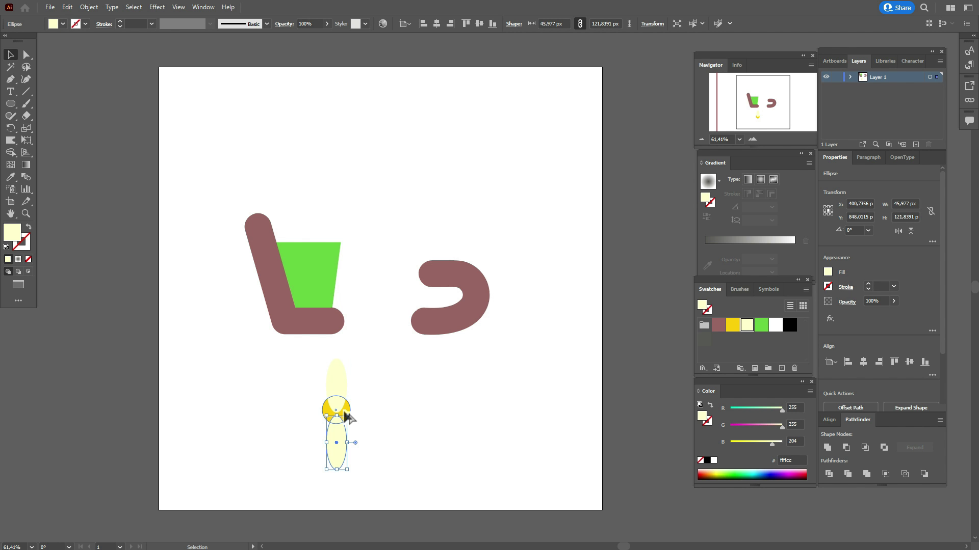
- Bring the yellow circle to the front of the two pale yellow petals
{"action": "right_click", "coordinate": [349, 409]}
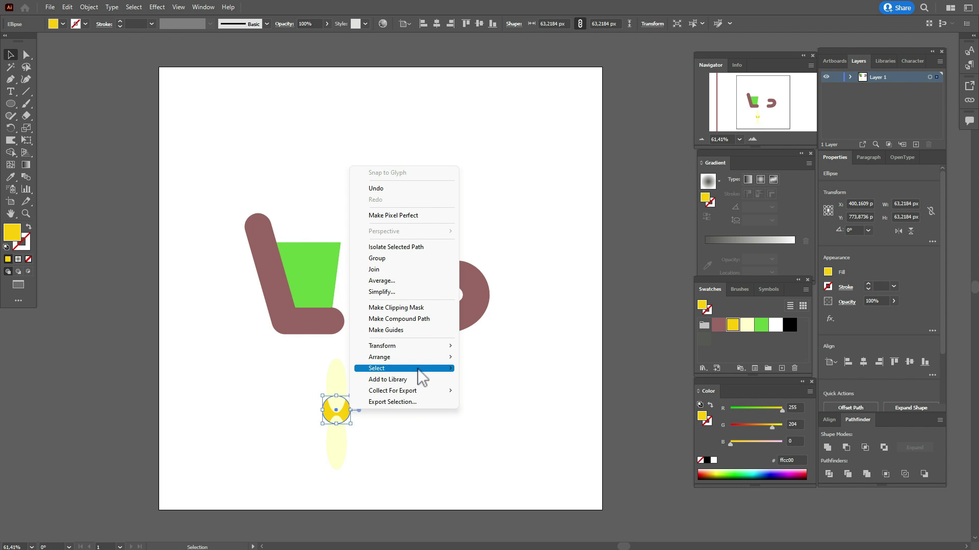
{"action": "mouse_move", "coordinate": [379, 357]}
{"action": "left_click", "coordinate": [506, 360]}
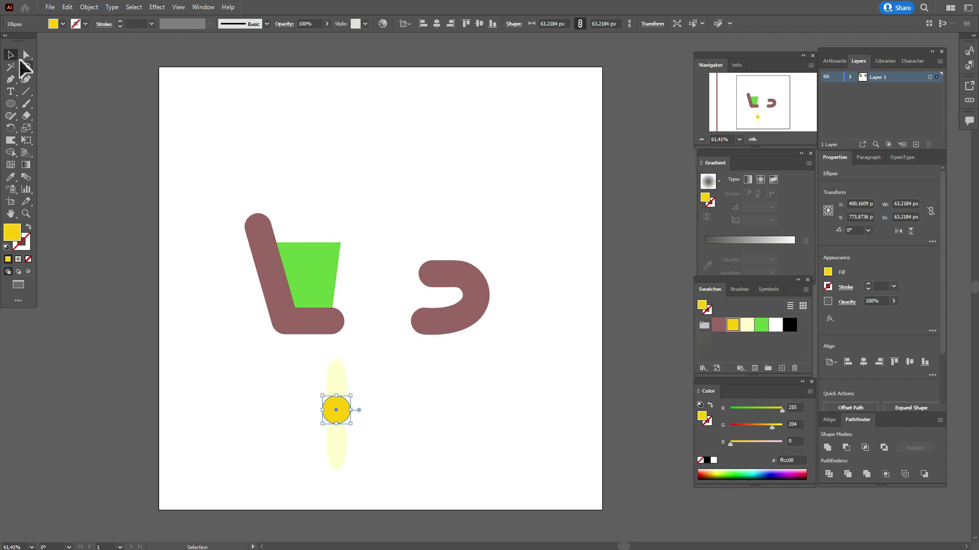
- Make a copy of both petals rotated by 60°, repeat the transformation once to form six petals, and deselect them
{"action": "left_click", "coordinate": [347, 382]}
{"action": "left_click", "coordinate": [344, 443], "text": "shift"}
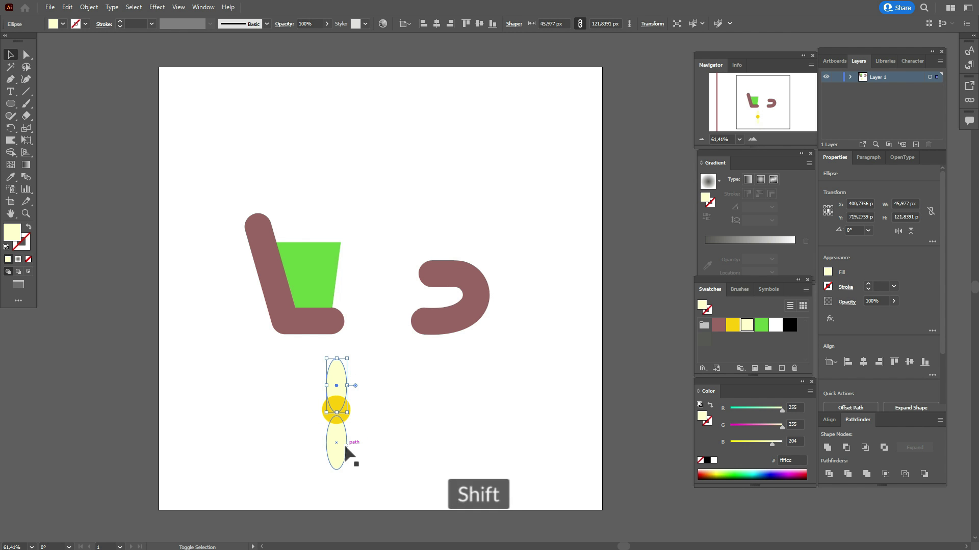
{"action": "right_click", "coordinate": [350, 405]}
{"action": "mouse_move", "coordinate": [405, 344]}
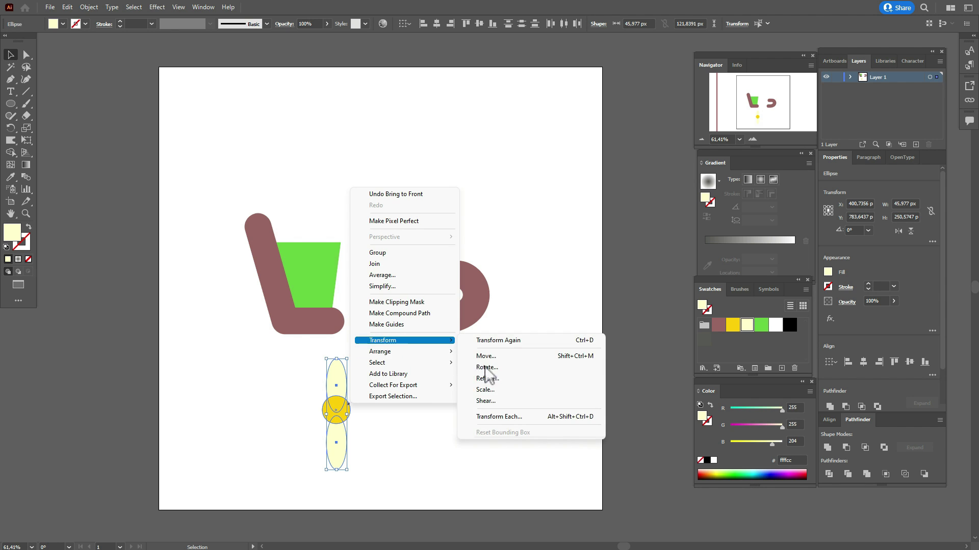
{"action": "left_click", "coordinate": [489, 368]}
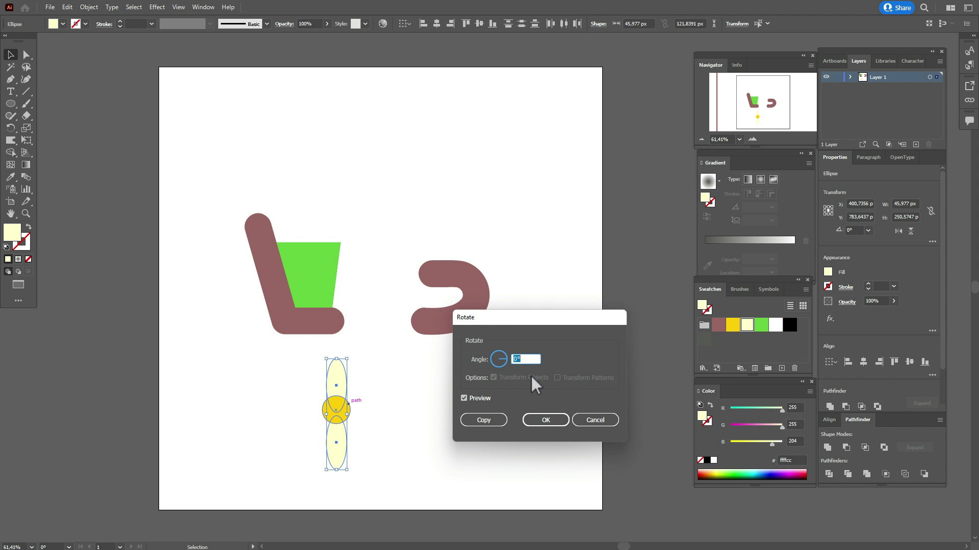
{"action": "type", "text": "60"}
{"action": "key", "text": "Tab"}
{"action": "left_click", "coordinate": [475, 402]}
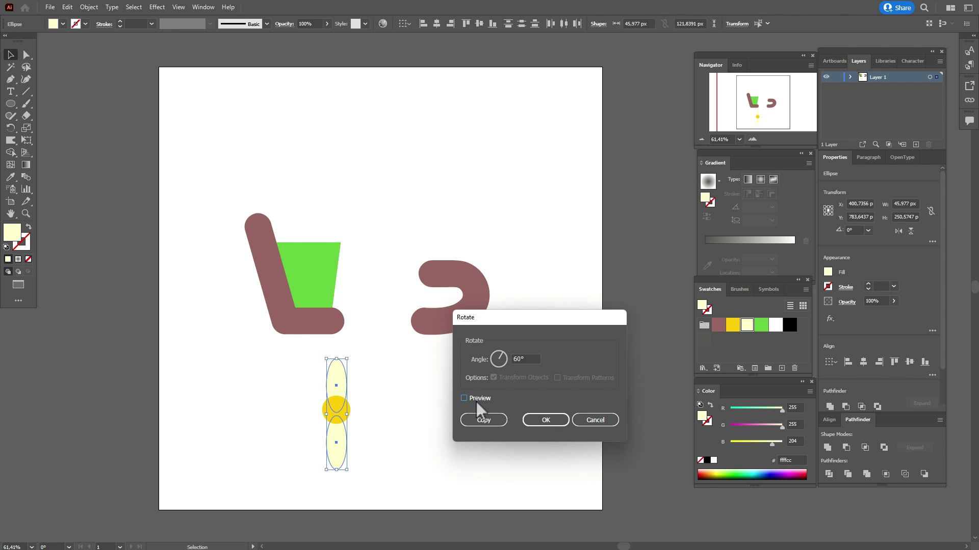
{"action": "left_click", "coordinate": [483, 420]}
{"action": "key", "text": "ctrl+d"}
{"action": "key", "text": "v"}
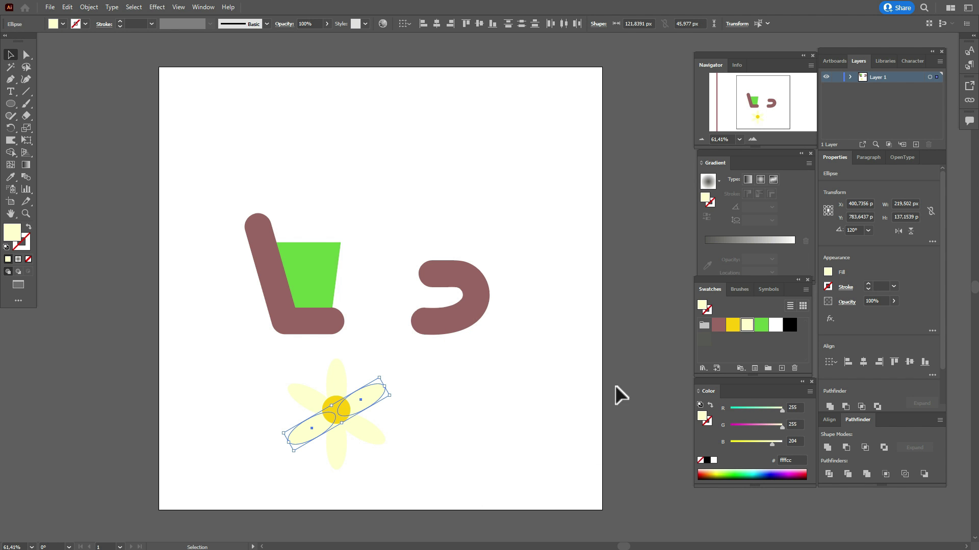
{"action": "left_click", "coordinate": [629, 389]}
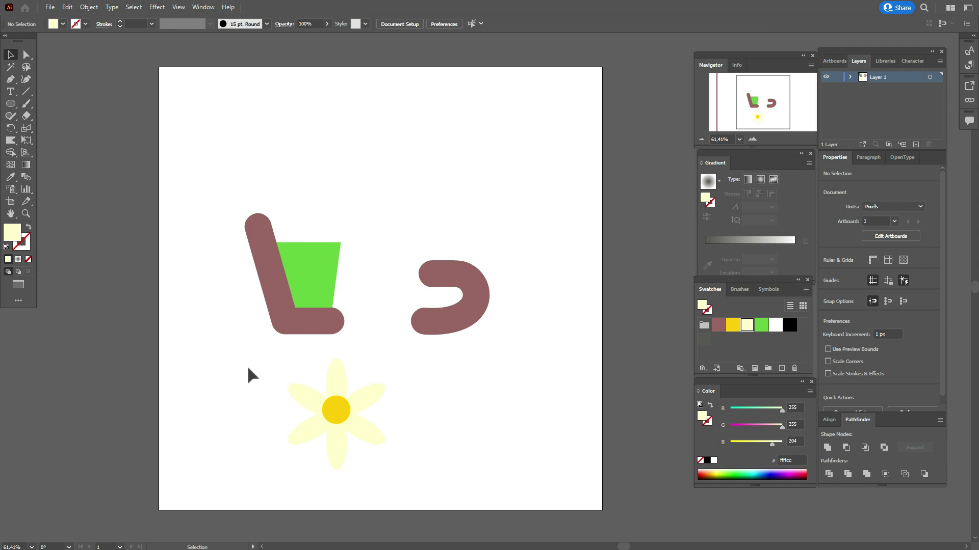
- Group the six petals and the yellow centre of the flower
{"action": "left_click_drag", "start_coordinate": [258, 377], "coordinate": [402, 458]}
{"action": "right_click", "coordinate": [348, 406]}
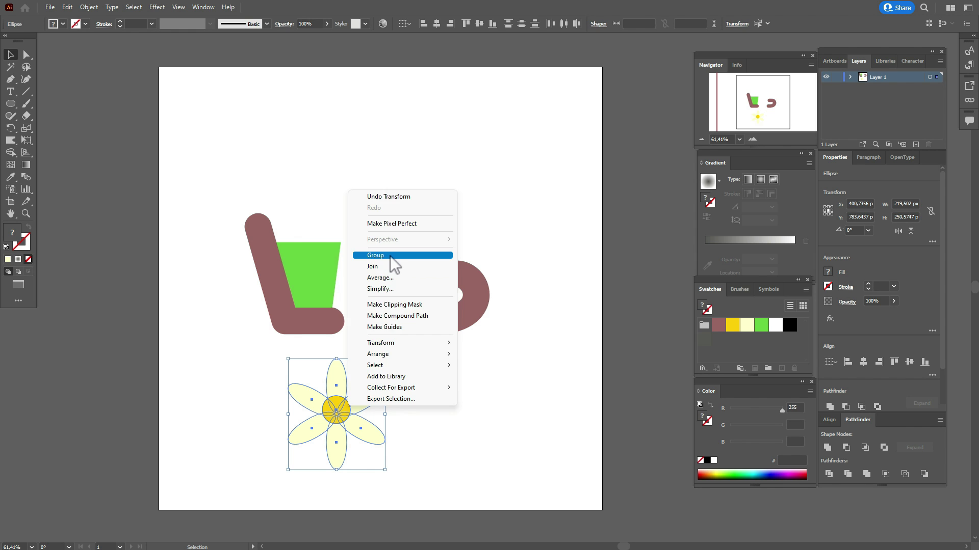
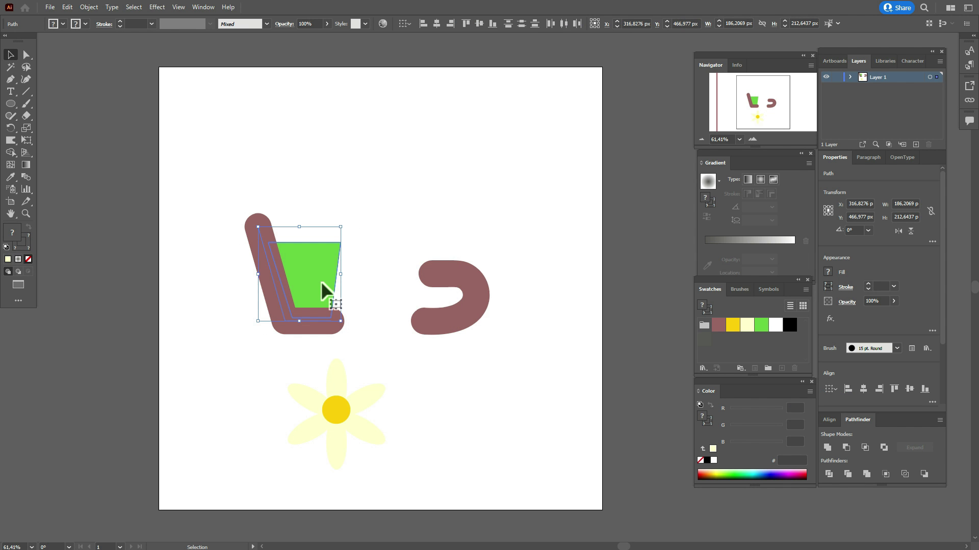
- Group the brown L-shape with the green shape, and move the group about 47 px right and 8 px down
{"action": "right_click", "coordinate": [321, 283]}
{"action": "left_click", "coordinate": [362, 350]}
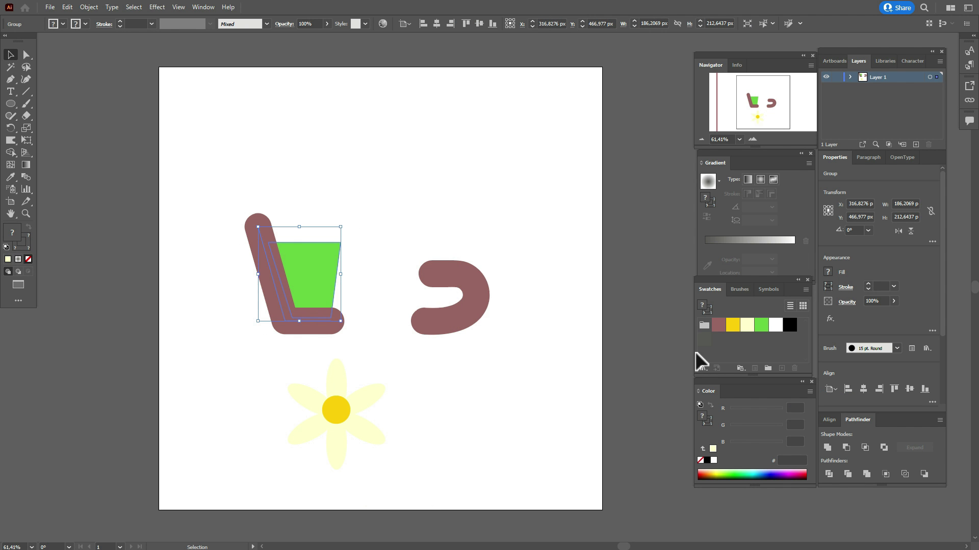
{"action": "left_click_drag", "start_coordinate": [306, 268], "coordinate": [324, 268]}
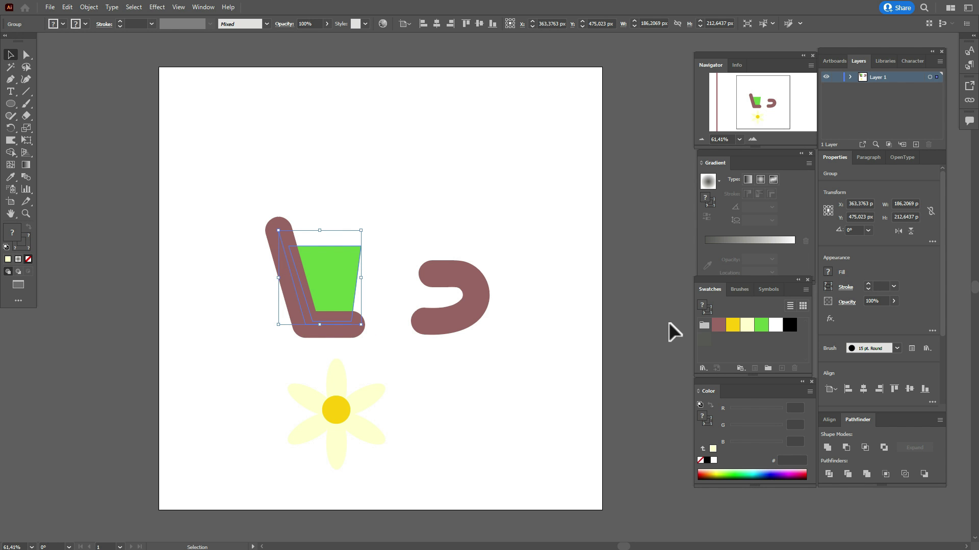
{"action": "left_click", "coordinate": [632, 325]}
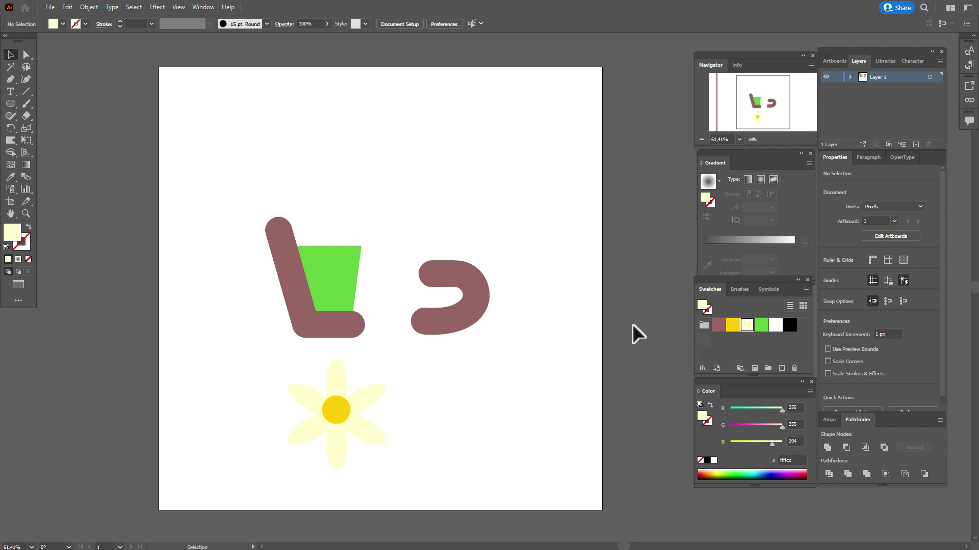
- Apply the Revolve 3D type to the group of the brown L-shape and the green shape
{"action": "key", "text": "h"}
{"action": "scroll", "coordinate": [632, 323], "scroll_direction": "right", "scroll_amount": 3}
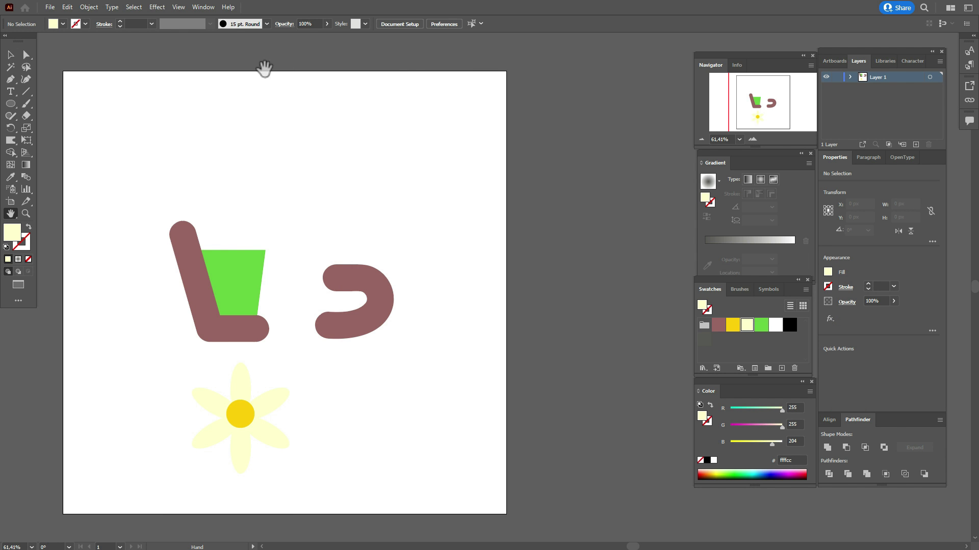
{"action": "left_click", "coordinate": [204, 8]}
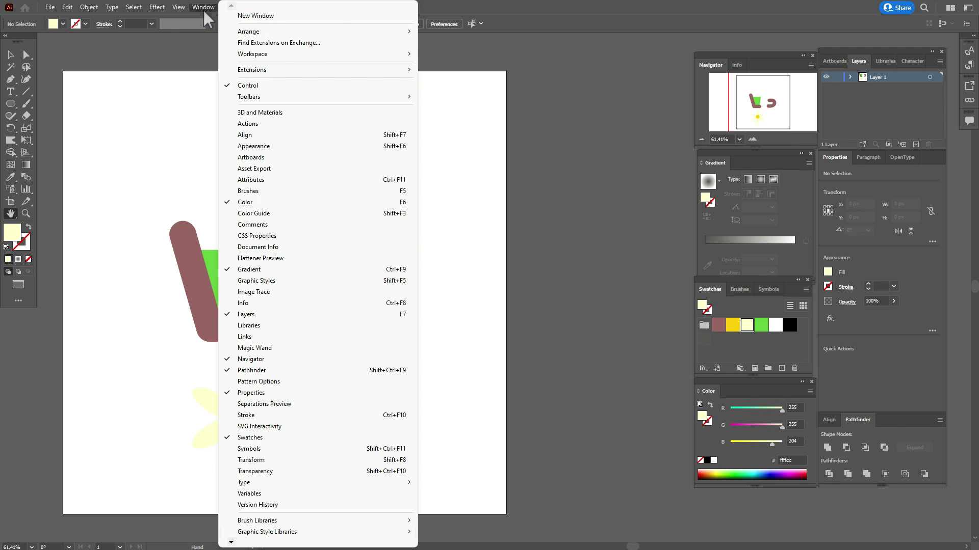
{"action": "left_click", "coordinate": [274, 113]}
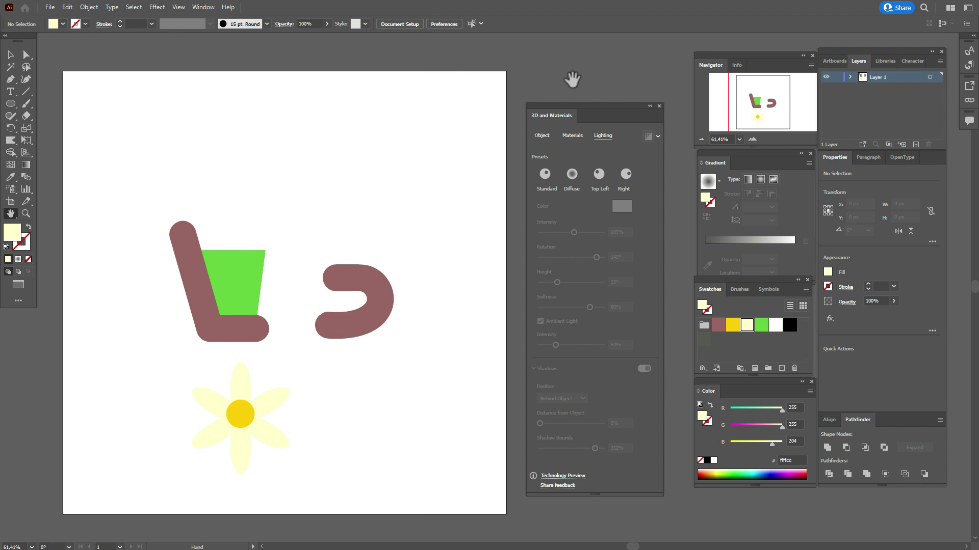
{"action": "left_click", "coordinate": [10, 54]}
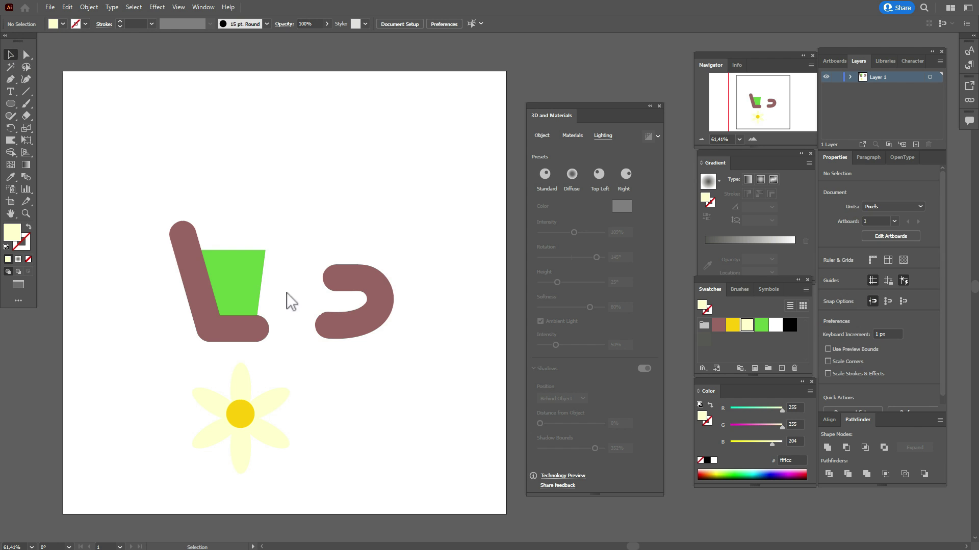
{"action": "left_click", "coordinate": [241, 292]}
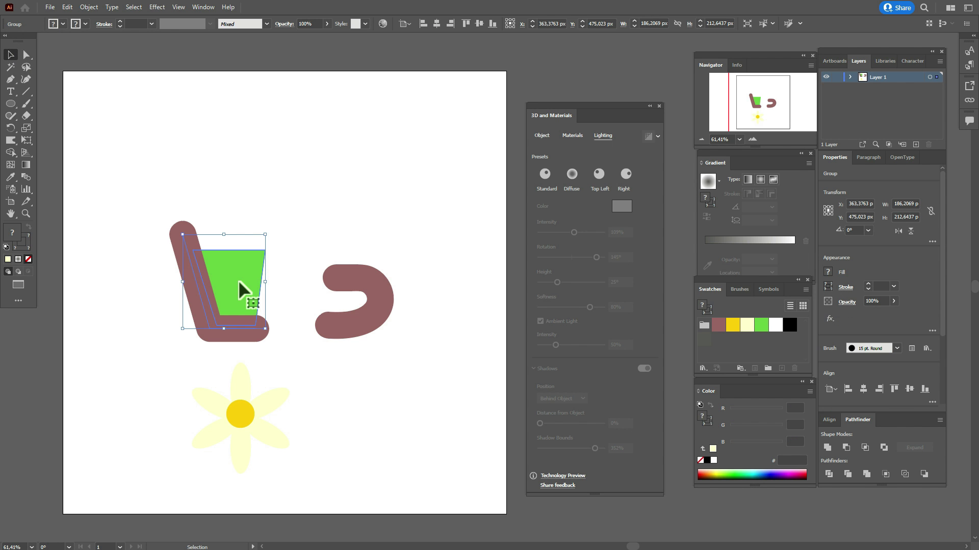
{"action": "left_click", "coordinate": [542, 136]}
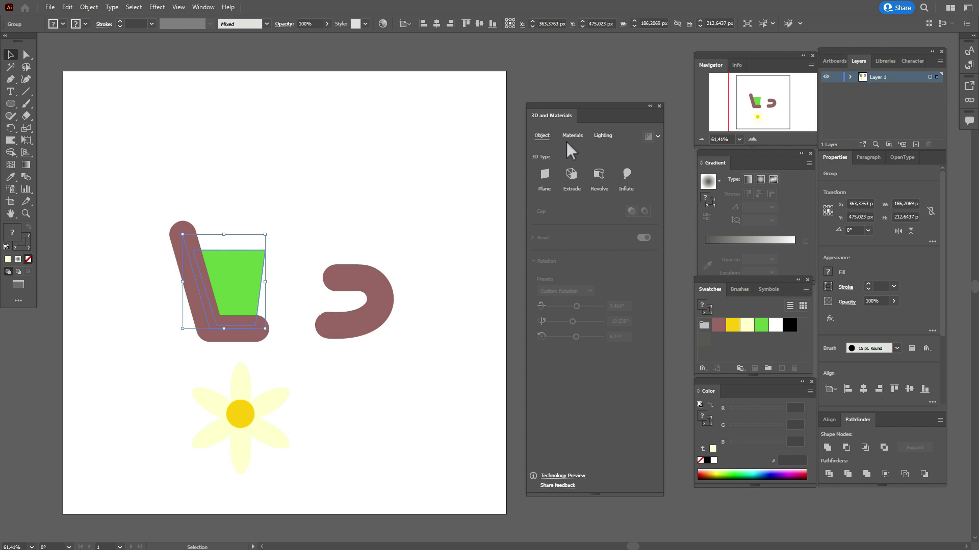
{"action": "left_click", "coordinate": [604, 178]}
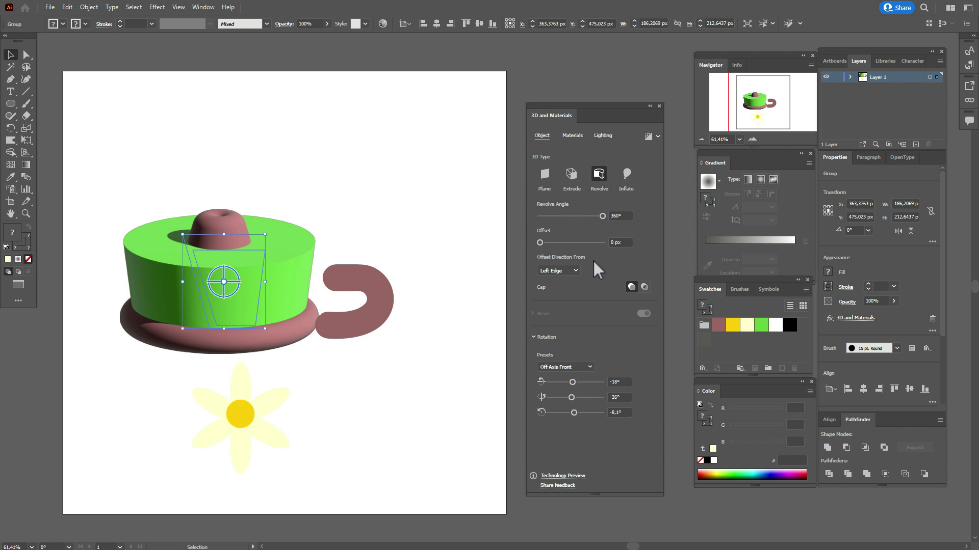
- Set the revolve's offset direction to Right Edge and its rotation preset to Isometric Right
{"action": "left_click", "coordinate": [576, 271]}
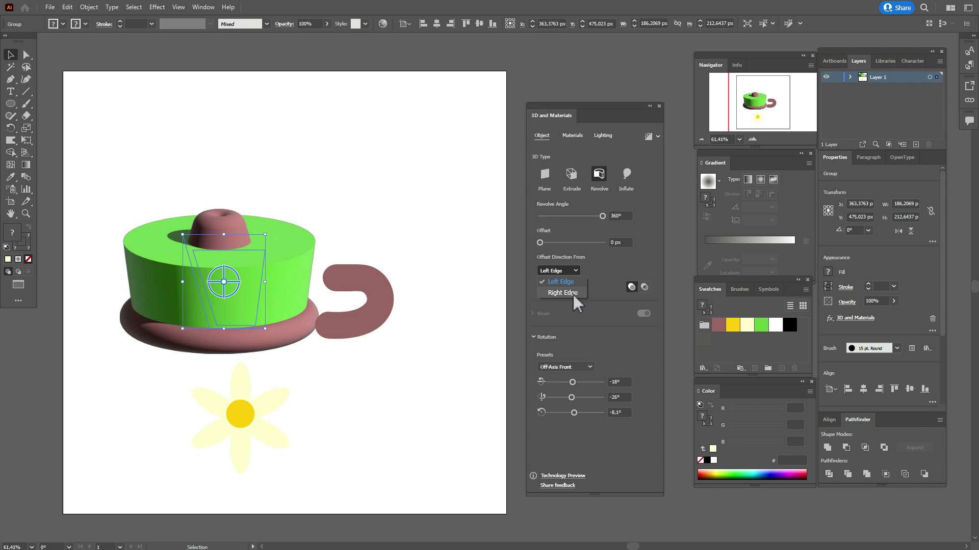
{"action": "left_click", "coordinate": [573, 294]}
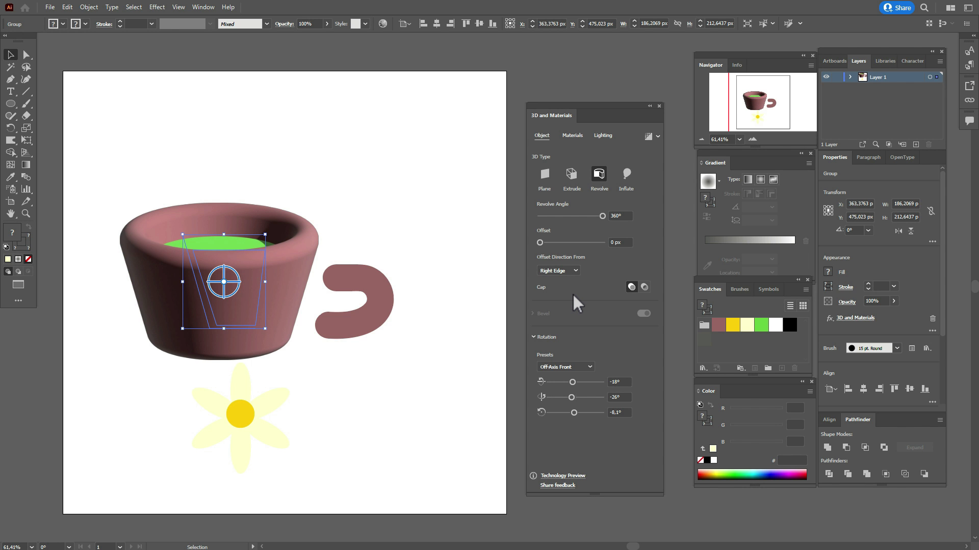
{"action": "left_click", "coordinate": [582, 367]}
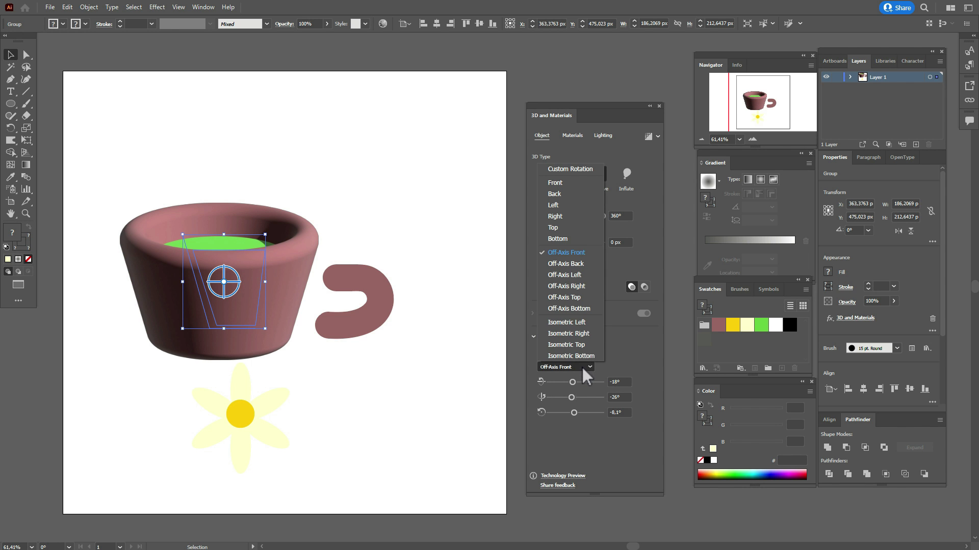
{"action": "left_click", "coordinate": [586, 335]}
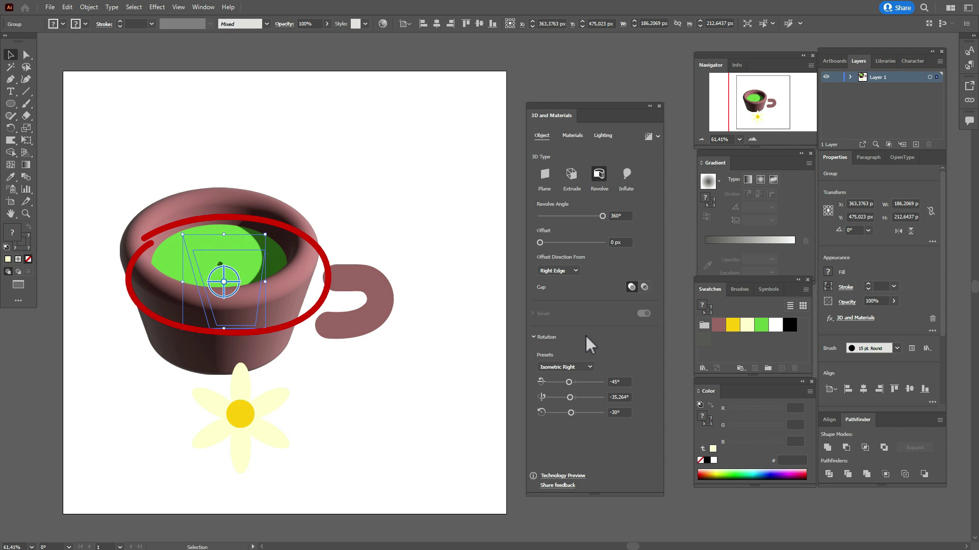
- Move the upper-right corner point of the green shape outward to about X 481 px, Y 405 px
{"action": "left_click", "coordinate": [26, 55]}
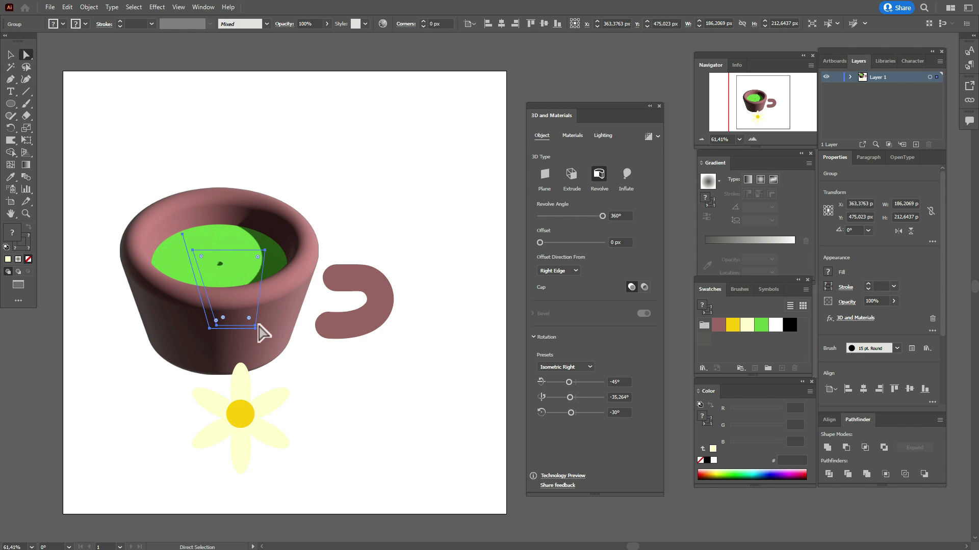
{"action": "mouse_move", "coordinate": [264, 250]}
{"action": "left_mouse_down"}
{"action": "mouse_move", "coordinate": [280, 262]}
{"action": "mouse_move", "coordinate": [256, 262]}
{"action": "mouse_move", "coordinate": [276, 250]}
{"action": "left_mouse_up"}
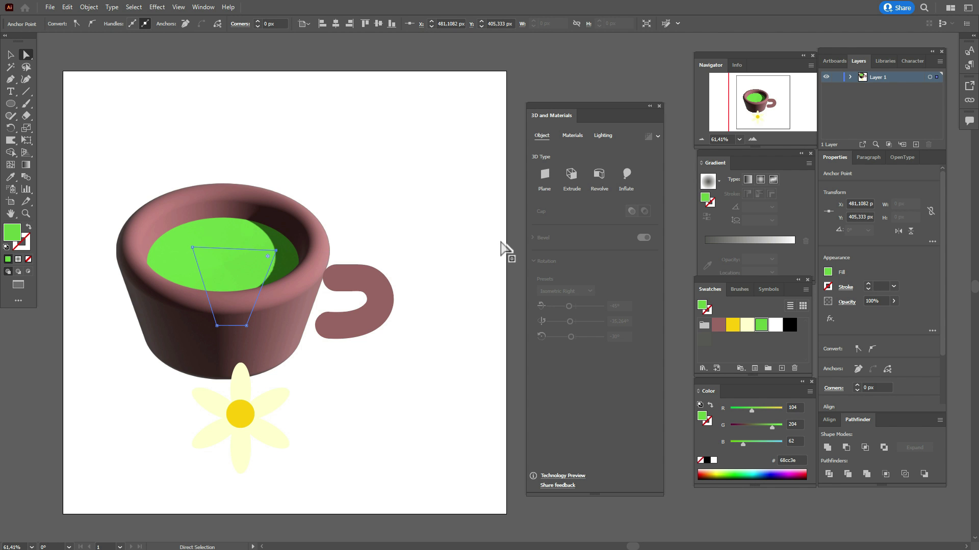
- Render the revolved cup with ray tracing and set its material roughness to 0.02
{"action": "left_click", "coordinate": [10, 55]}
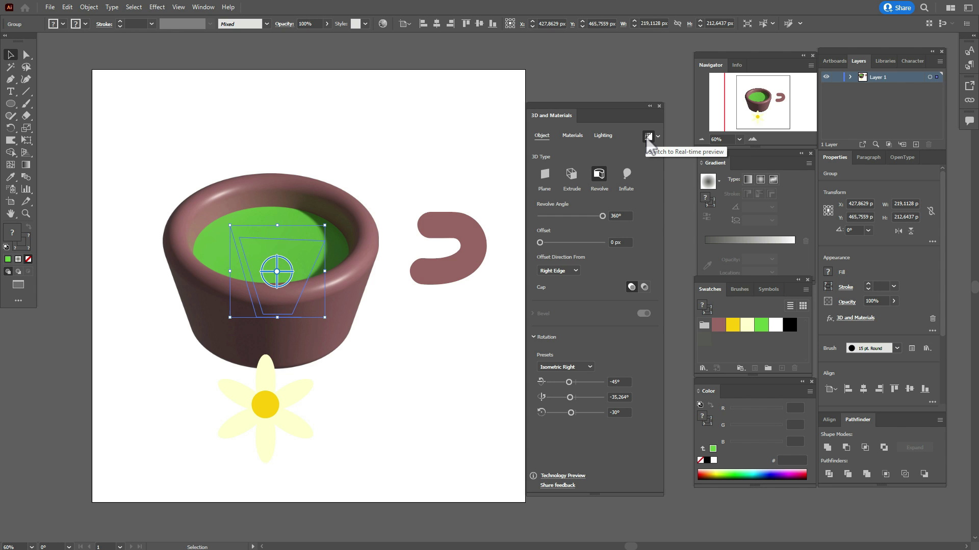
{"action": "left_click", "coordinate": [573, 136]}
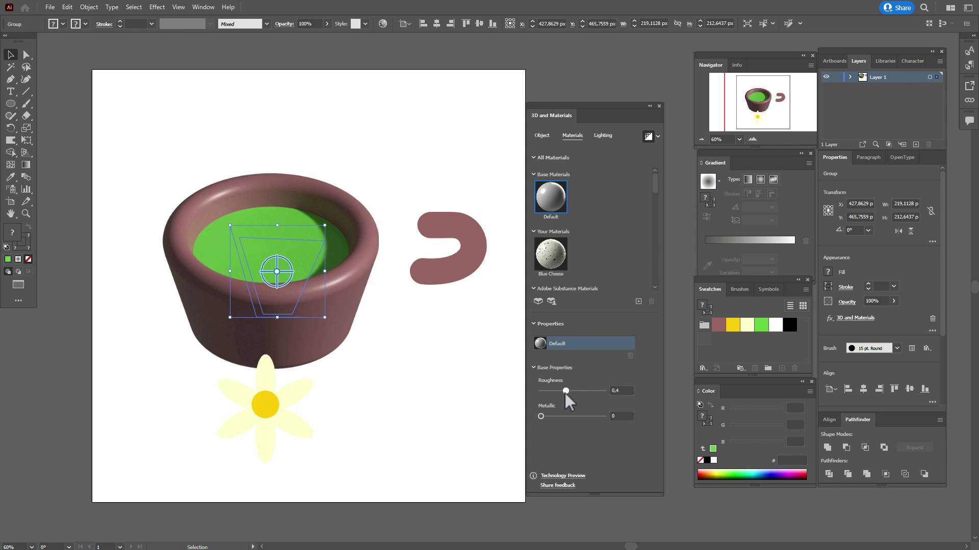
{"action": "left_click_drag", "start_coordinate": [551, 395], "coordinate": [540, 401]}
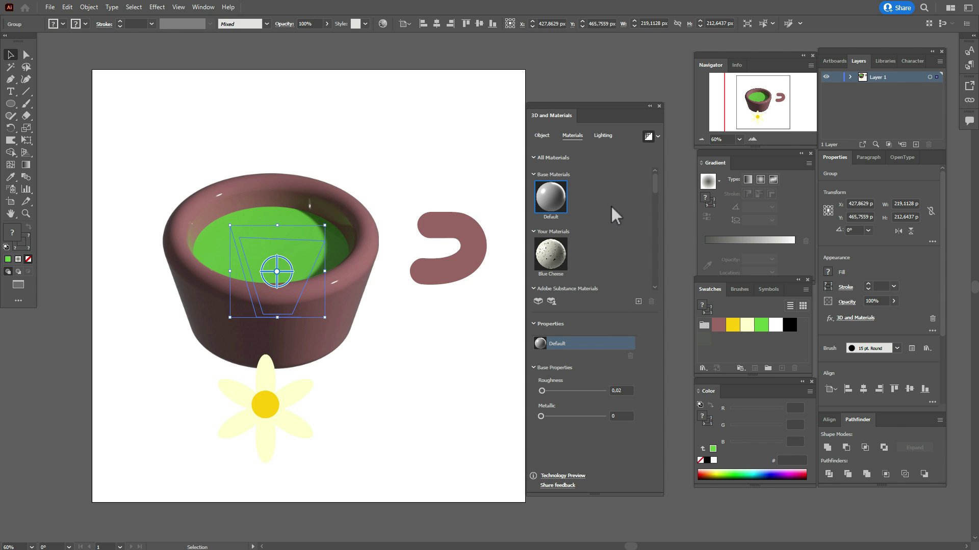
- Set the softness of the cup's lighting to 75% and raise its ambient light intensity
{"action": "left_click", "coordinate": [607, 137]}
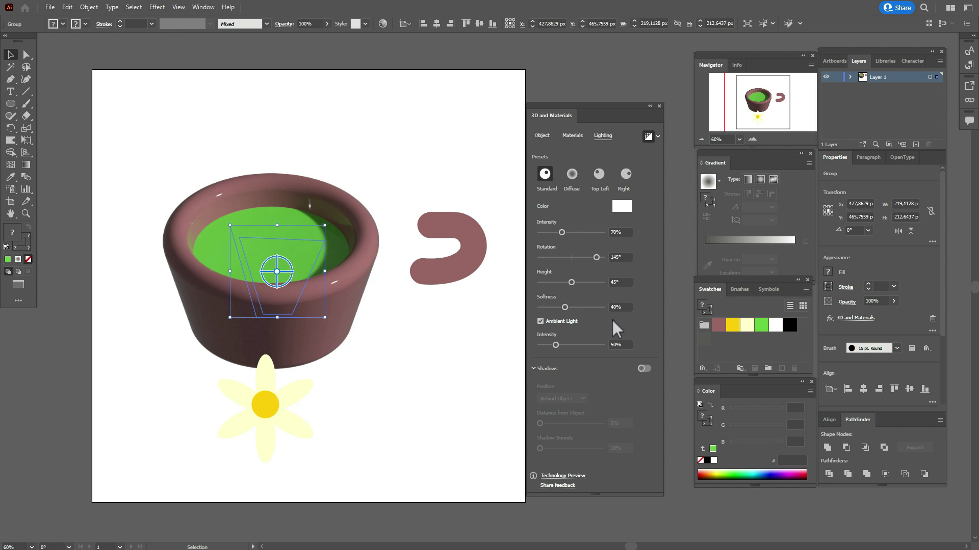
{"action": "left_click_drag", "start_coordinate": [564, 310], "coordinate": [581, 310]}
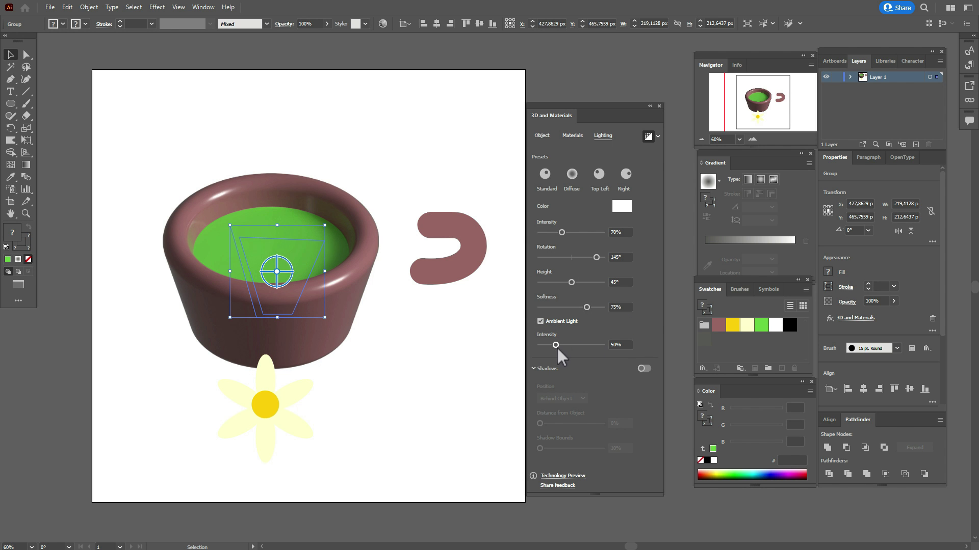
{"action": "left_click_drag", "start_coordinate": [557, 346], "coordinate": [567, 347]}
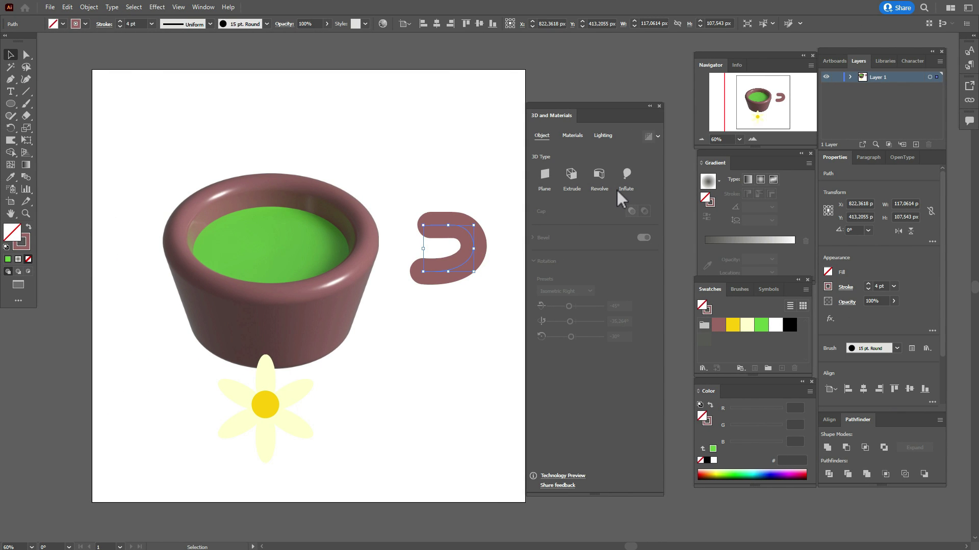
- Apply the Inflate 3D type to the curved brown shape with the Isometric Right rotation preset, and render it with ray tracing
{"action": "left_click", "coordinate": [626, 176]}
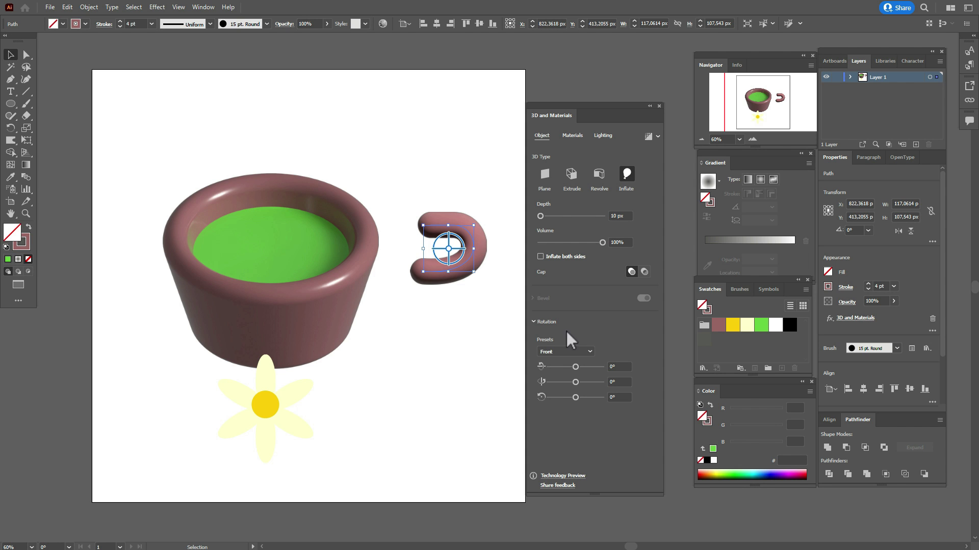
{"action": "left_click", "coordinate": [565, 349]}
{"action": "left_click", "coordinate": [575, 315]}
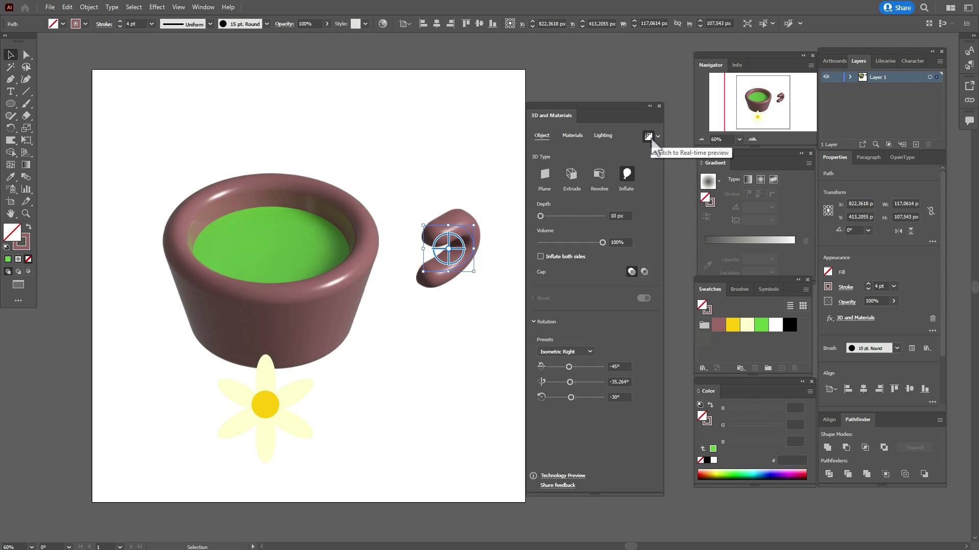
- Set the handle's material roughness to 0.02, check its lighting settings and deselect it
{"action": "left_click", "coordinate": [575, 135]}
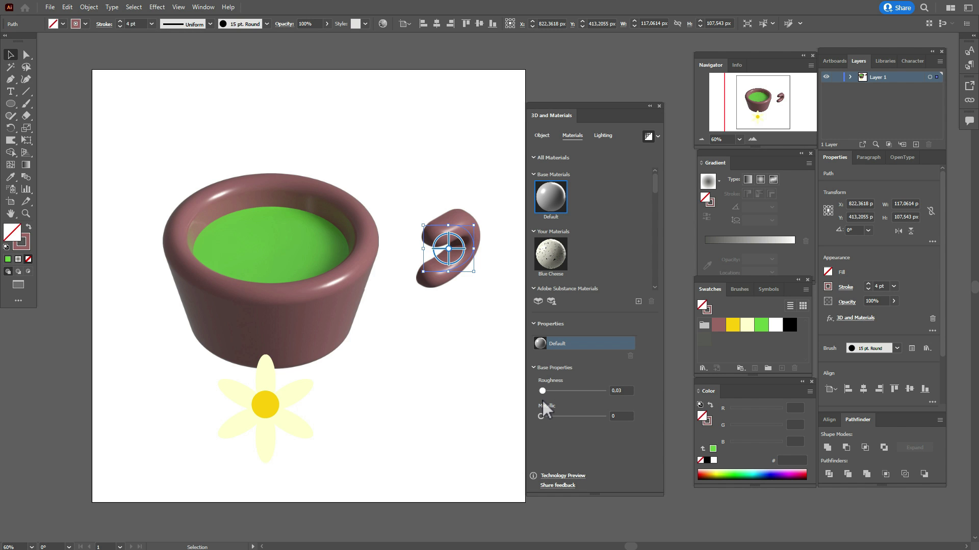
{"action": "left_click_drag", "start_coordinate": [542, 401], "coordinate": [541, 401]}
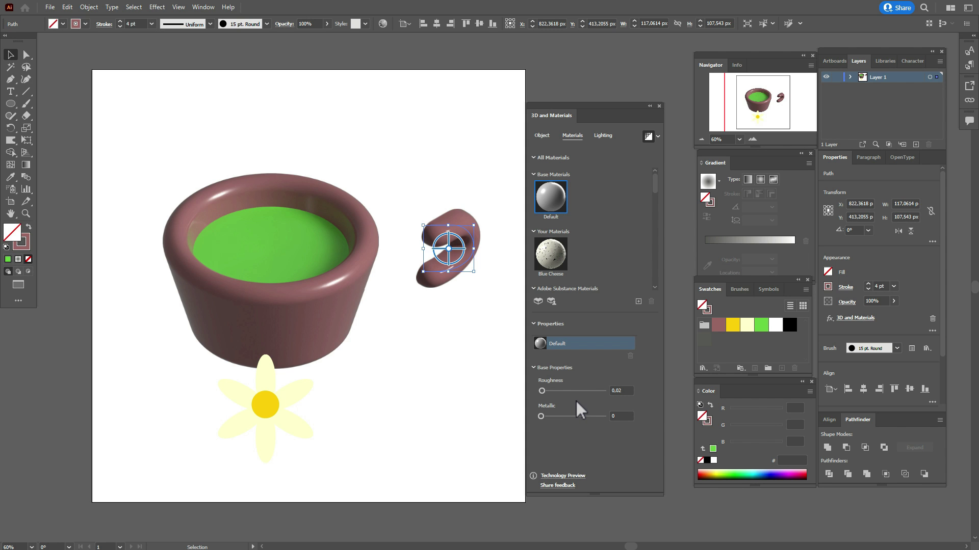
{"action": "left_click", "coordinate": [604, 136]}
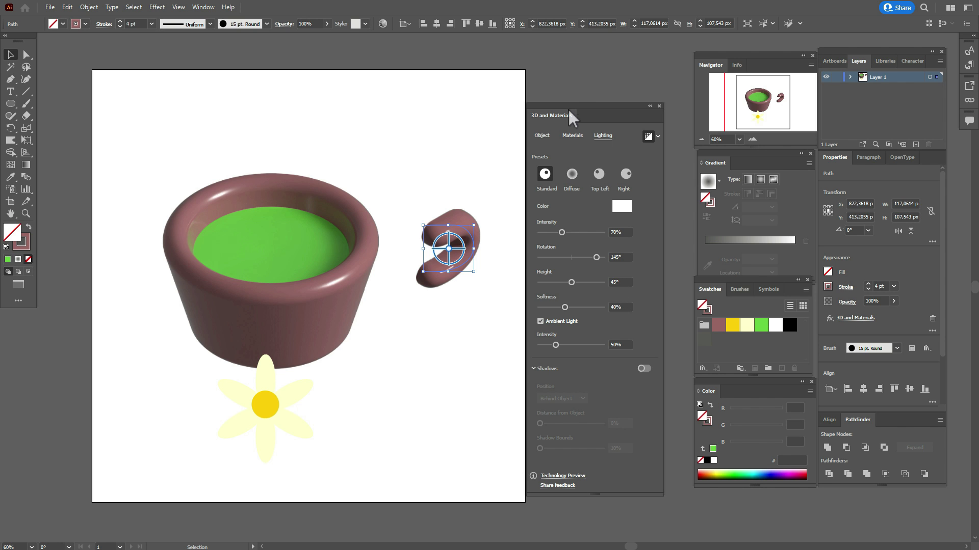
{"action": "left_click", "coordinate": [570, 89]}
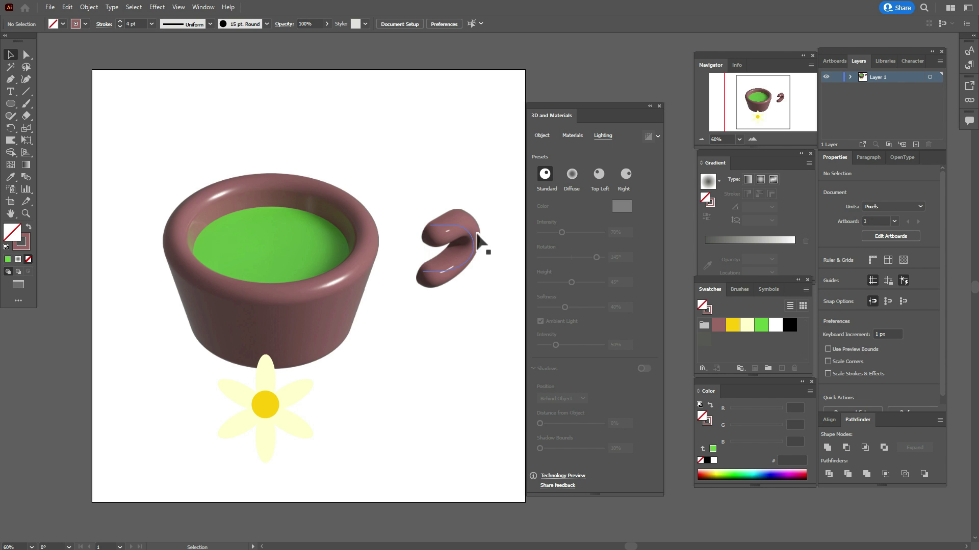
- Move the handle against the cup's right side and send it to the back so that its ends sit behind the cup
{"action": "left_click_drag", "start_coordinate": [472, 244], "coordinate": [415, 229]}
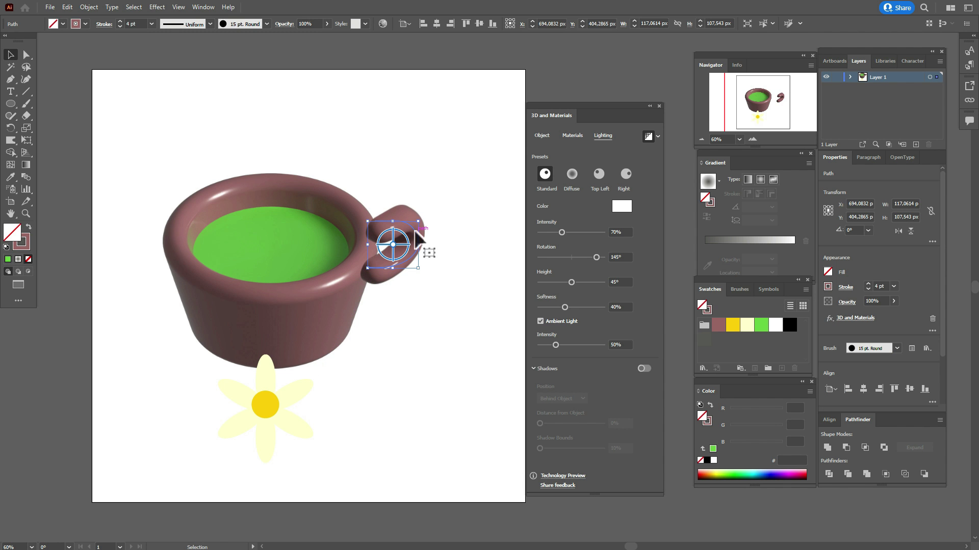
{"action": "right_click", "coordinate": [414, 229]}
{"action": "mouse_move", "coordinate": [461, 424]}
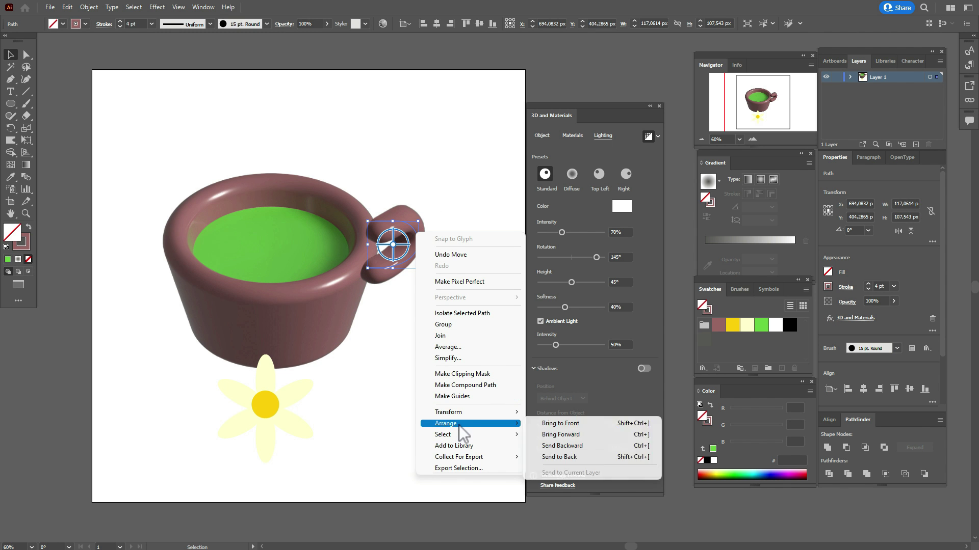
{"action": "left_click", "coordinate": [552, 457]}
{"action": "left_click_drag", "start_coordinate": [420, 237], "coordinate": [396, 237]}
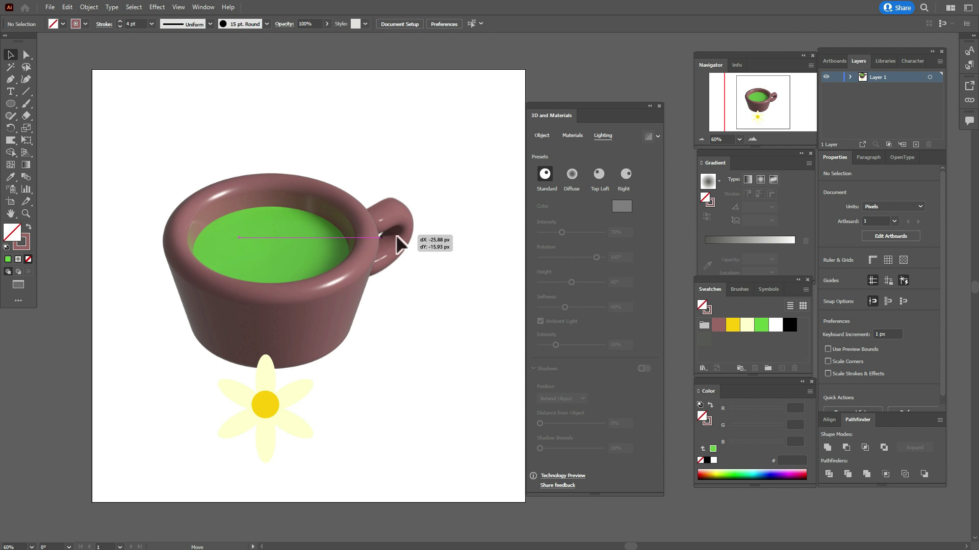
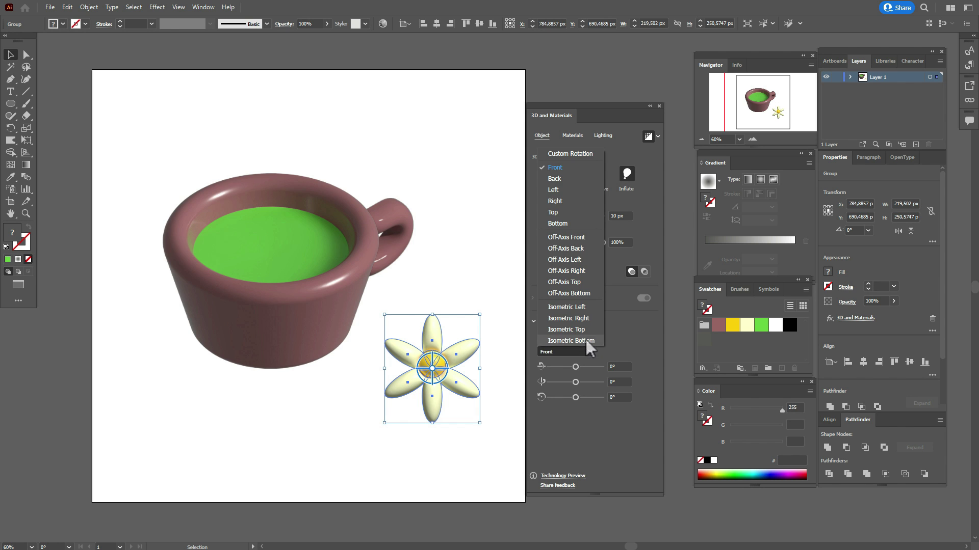
- Rotate the inflated flower in 3D from the Isometric Right preset and fit it at about 177 × 202 px against the cup's lower-right side
{"action": "left_click", "coordinate": [585, 319]}
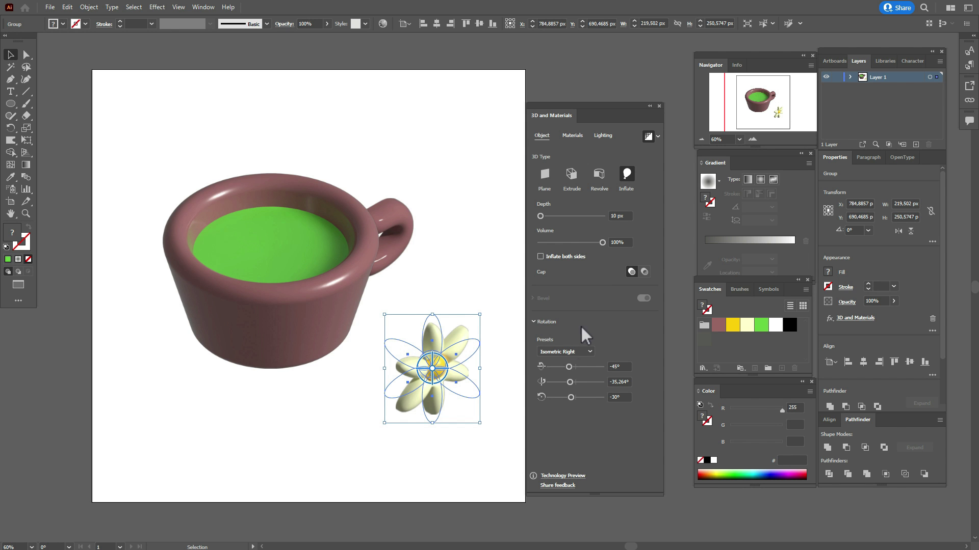
{"action": "left_click_drag", "start_coordinate": [432, 370], "coordinate": [378, 316]}
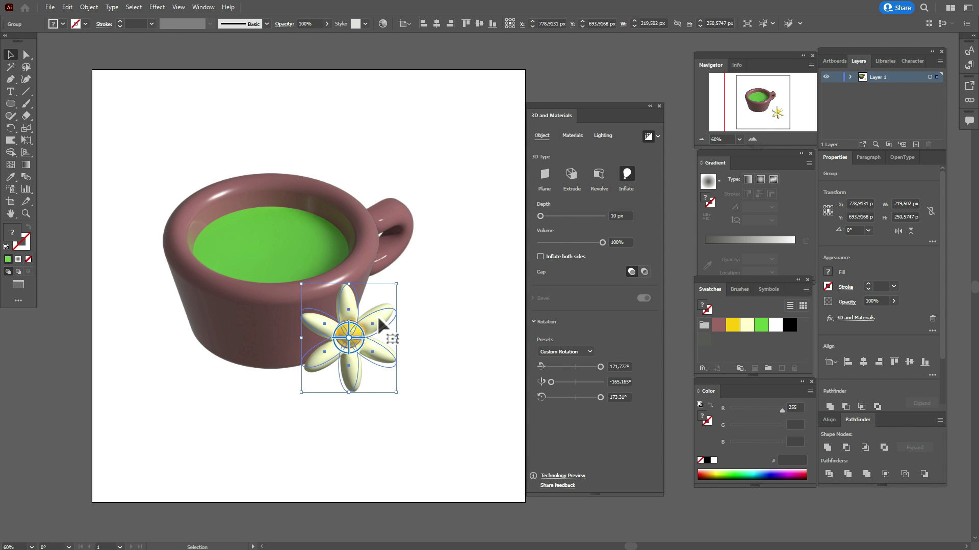
{"action": "left_click_drag", "start_coordinate": [397, 284], "coordinate": [380, 332]}
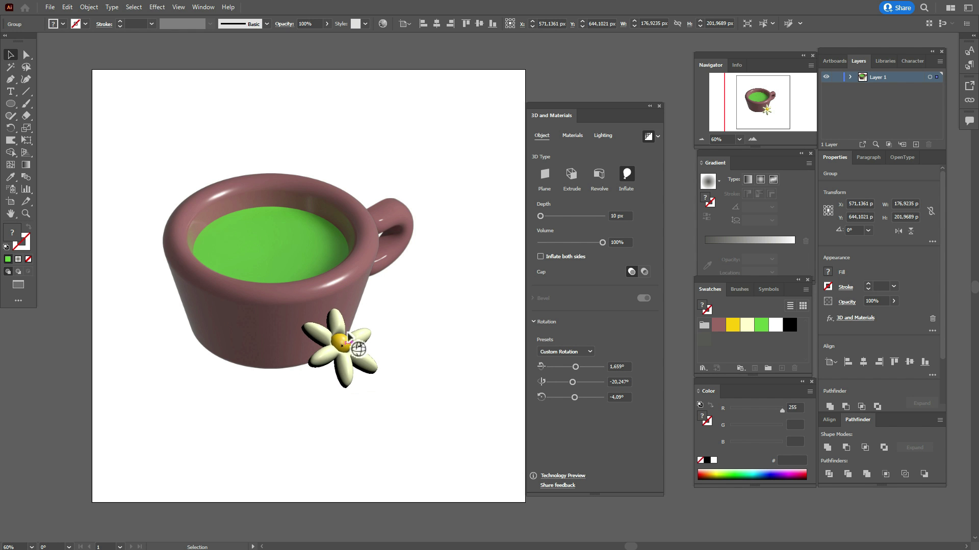
{"action": "key", "text": "ctrl+z"}
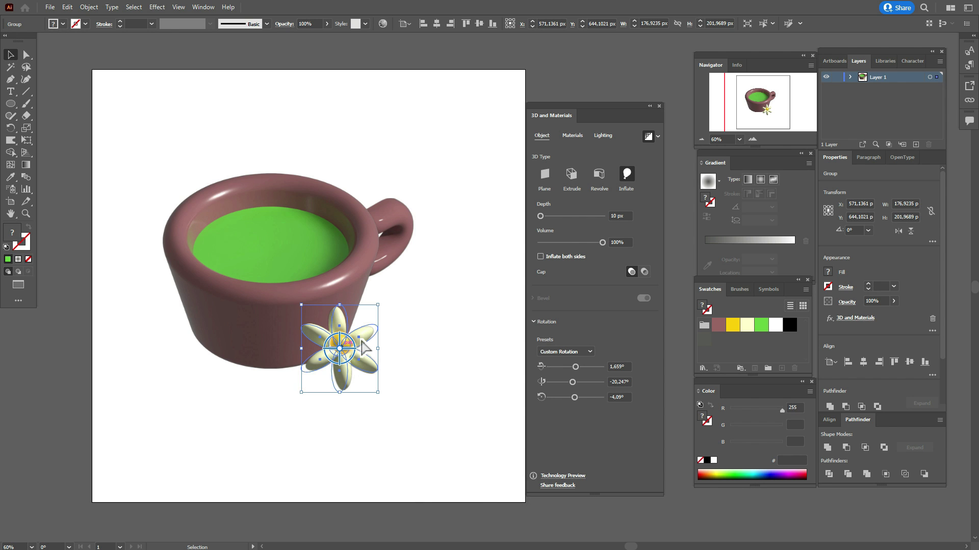
{"action": "left_click_drag", "start_coordinate": [362, 333], "coordinate": [359, 319]}
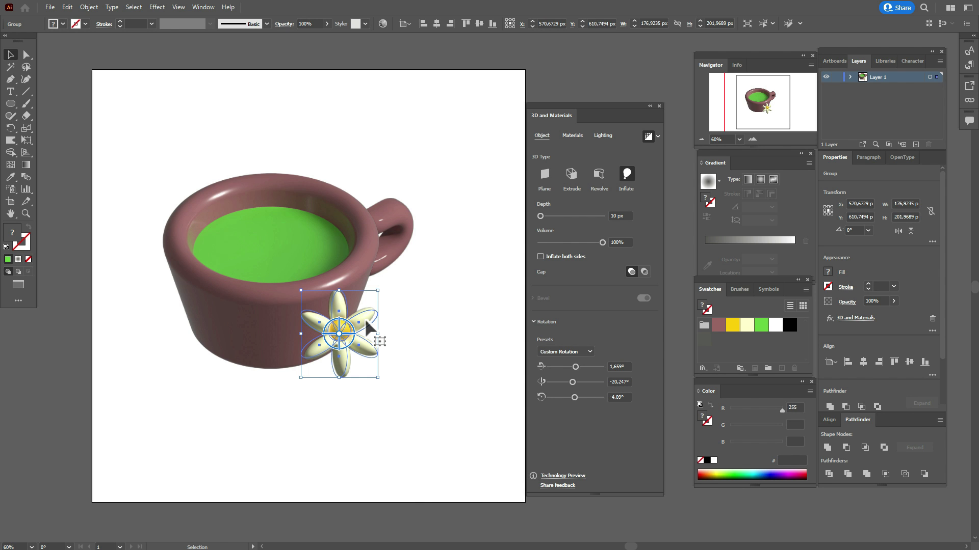
- Set the flower's light intensity to 109%, light height to 25° and softness to 81%
{"action": "left_click", "coordinate": [571, 135]}
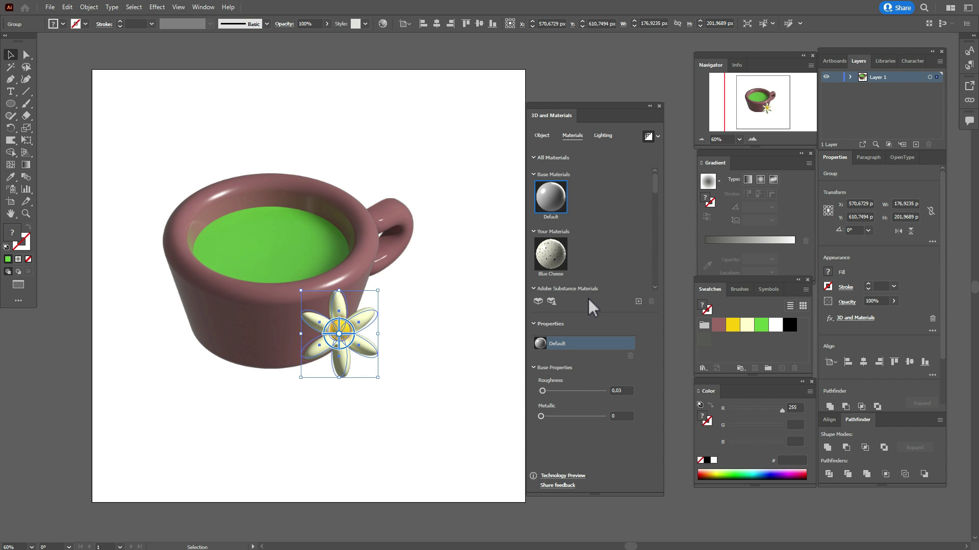
{"action": "left_click", "coordinate": [603, 136]}
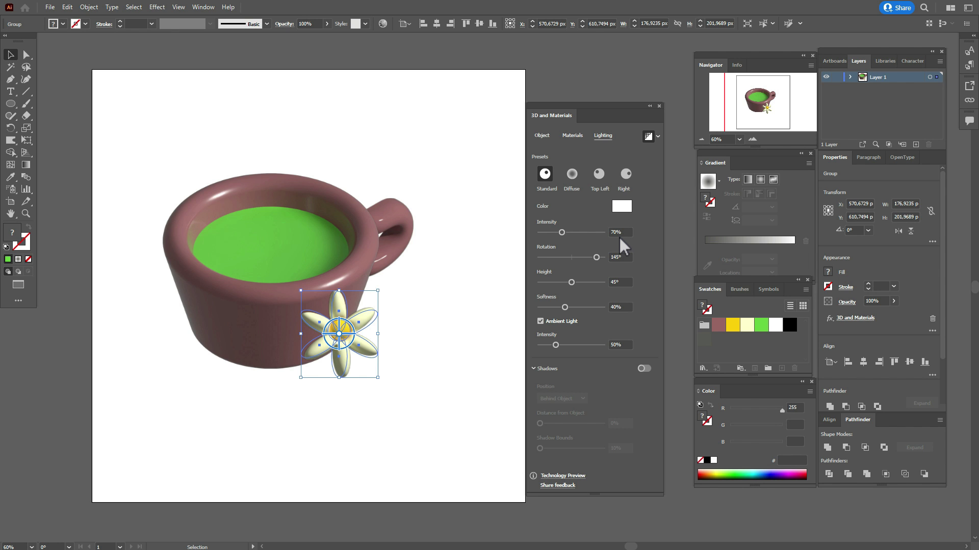
{"action": "left_click_drag", "start_coordinate": [559, 232], "coordinate": [570, 232]}
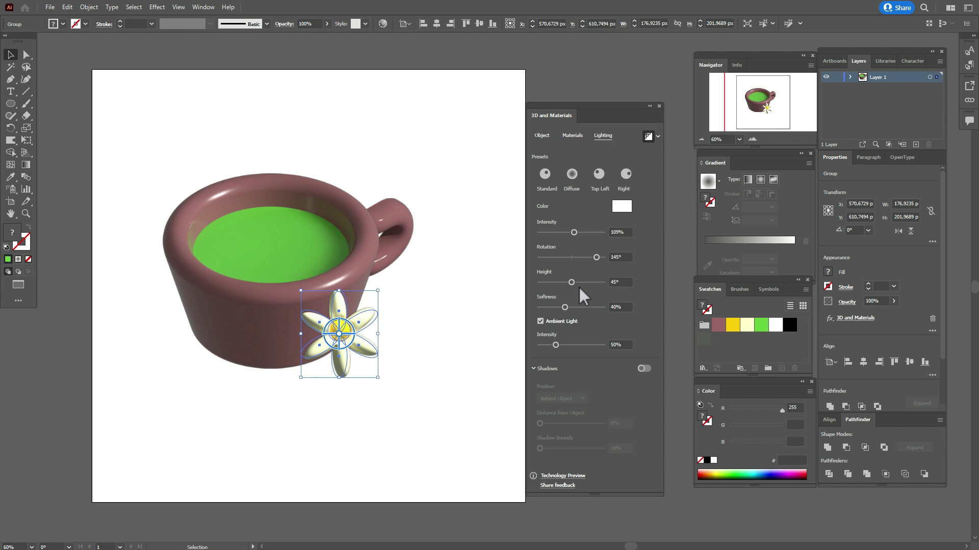
{"action": "left_click_drag", "start_coordinate": [573, 283], "coordinate": [557, 284]}
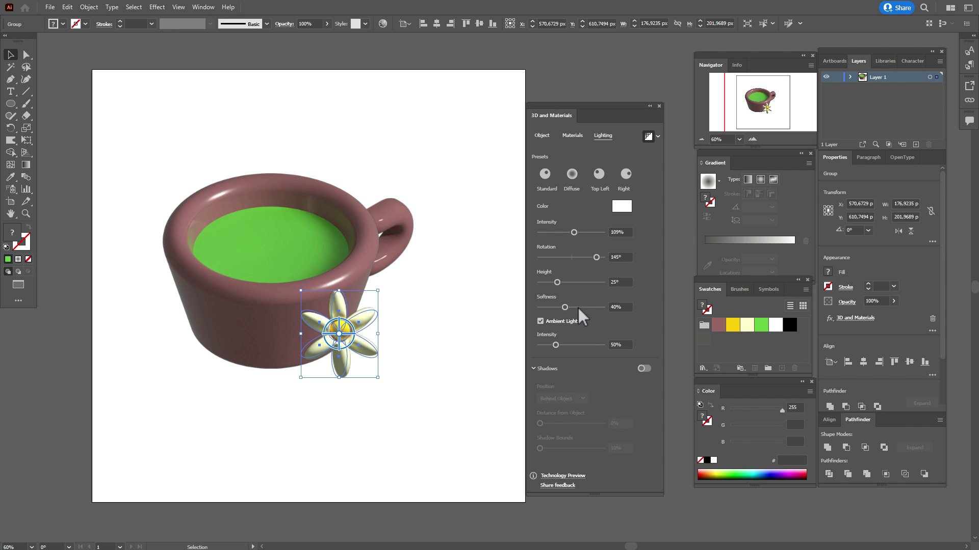
{"action": "left_click_drag", "start_coordinate": [567, 307], "coordinate": [580, 307]}
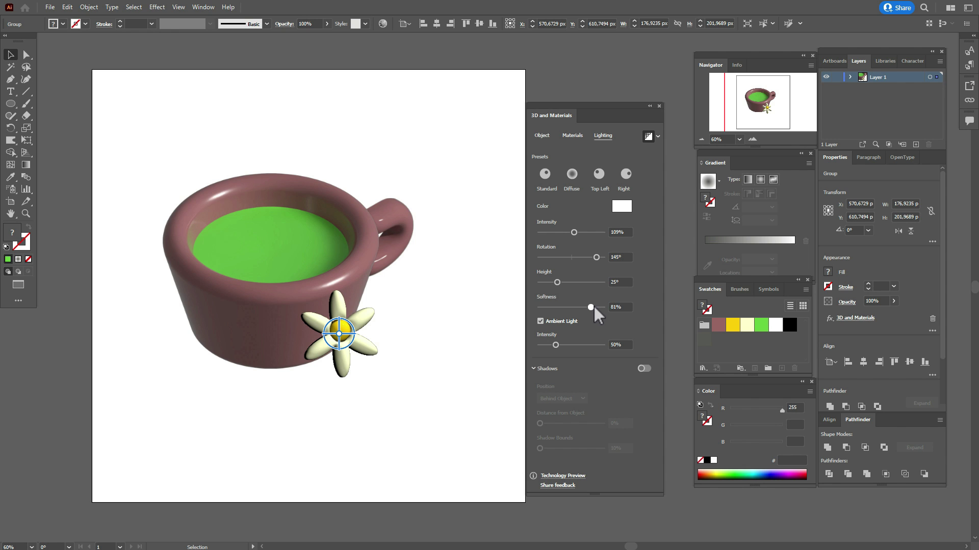
{"action": "left_click_drag", "start_coordinate": [593, 307], "coordinate": [593, 306]}
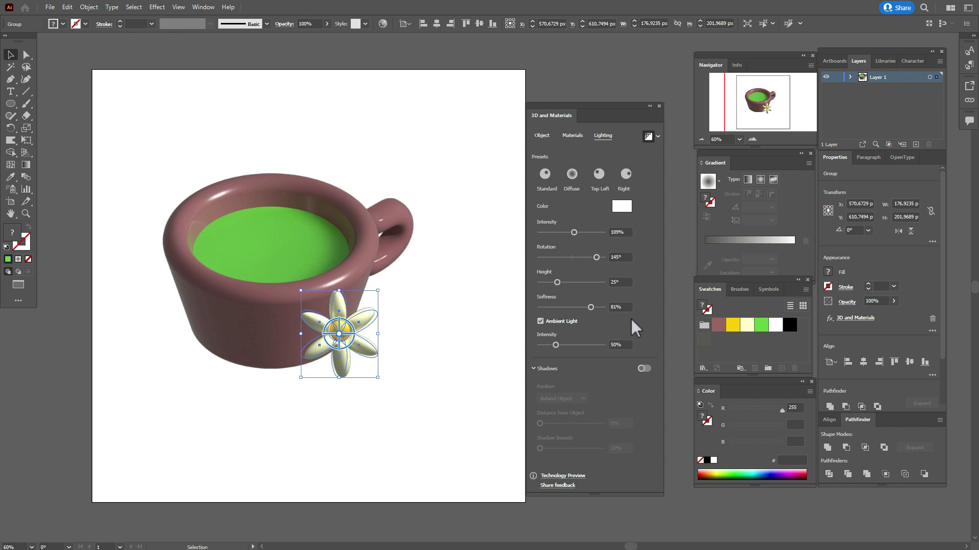
- Turn on the flower's shadow behind the object with shadow bounds of 351%, and deselect the flower
{"action": "left_click", "coordinate": [650, 368]}
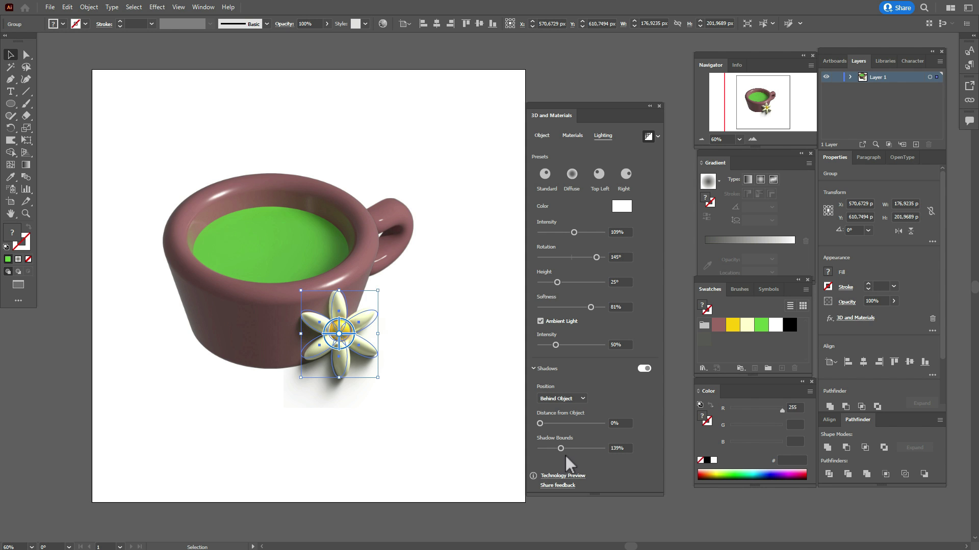
{"action": "left_click_drag", "start_coordinate": [562, 448], "coordinate": [592, 449]}
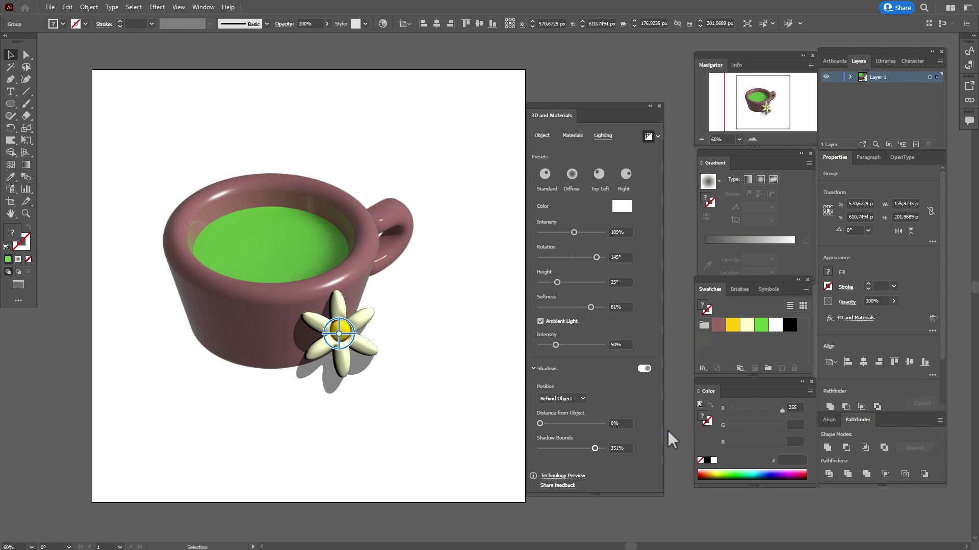
{"action": "left_click", "coordinate": [678, 401]}
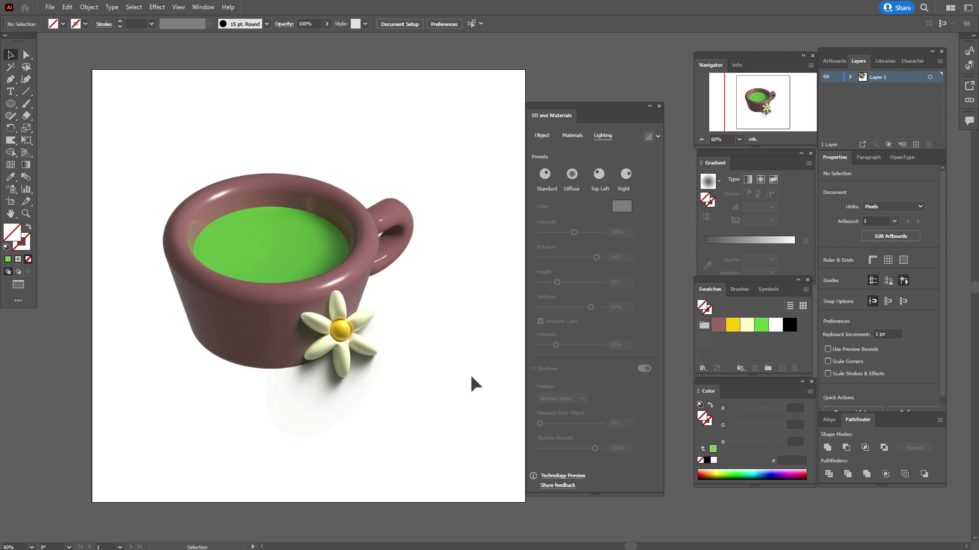
- Shift the whole cup, handle and flower artwork slightly down and right towards the artboard's centre, and close the 3D and Materials settings
{"action": "left_click_drag", "start_coordinate": [127, 144], "coordinate": [439, 384]}
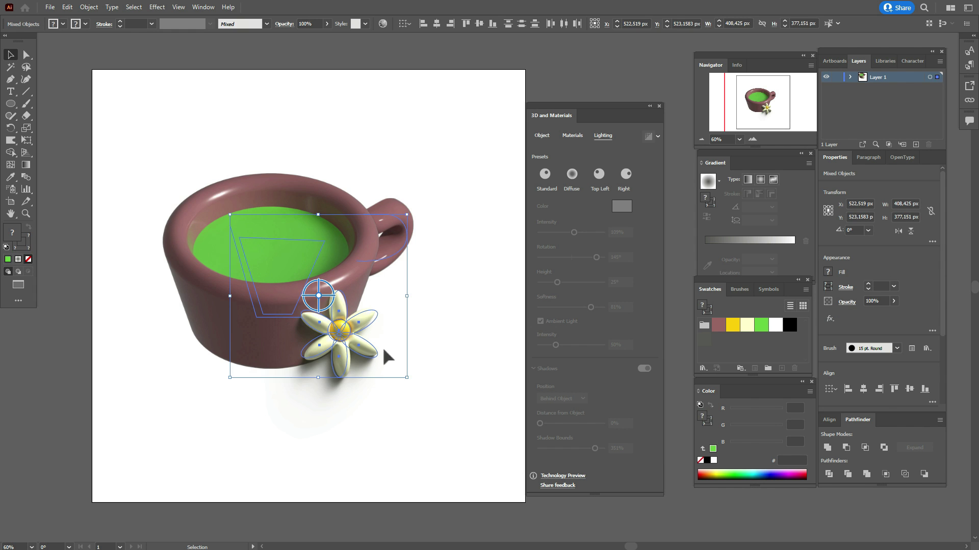
{"action": "left_click_drag", "start_coordinate": [306, 275], "coordinate": [324, 294]}
{"action": "left_click", "coordinate": [568, 87]}
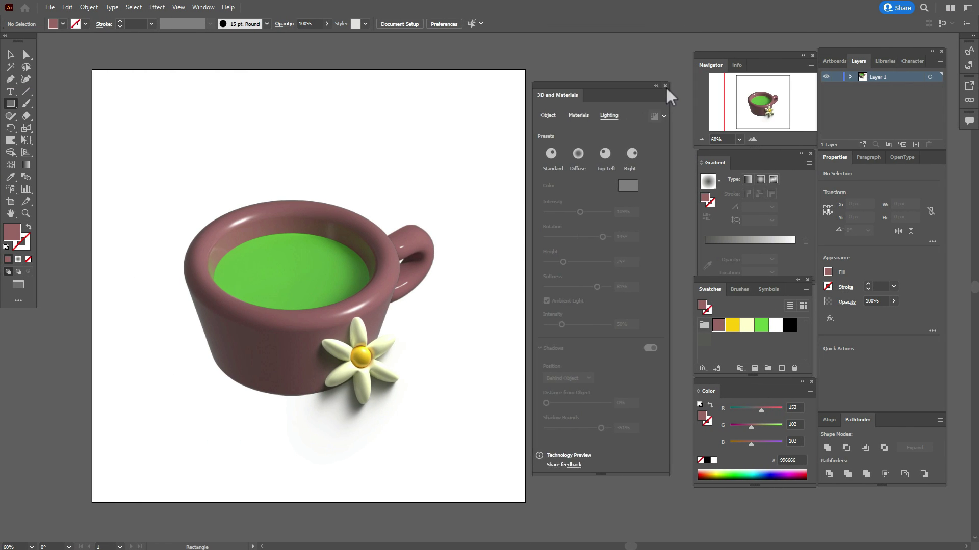
{"action": "left_click", "coordinate": [550, 86]}
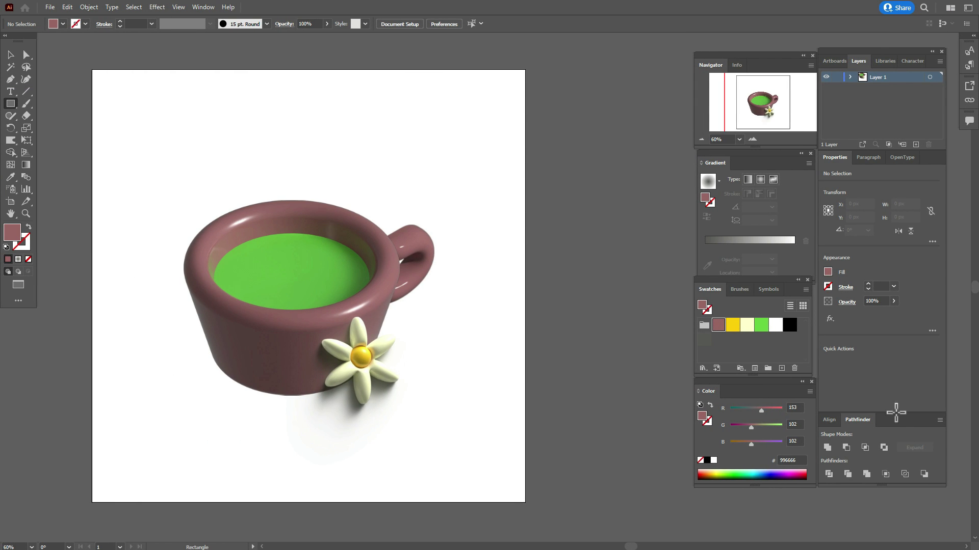
{"action": "left_click", "coordinate": [603, 326]}
{"action": "left_click_drag", "start_coordinate": [91, 70], "coordinate": [525, 503]}
{"action": "left_click", "coordinate": [10, 54]}
{"action": "right_click", "coordinate": [448, 256]}
{"action": "mouse_move", "coordinate": [540, 448]}
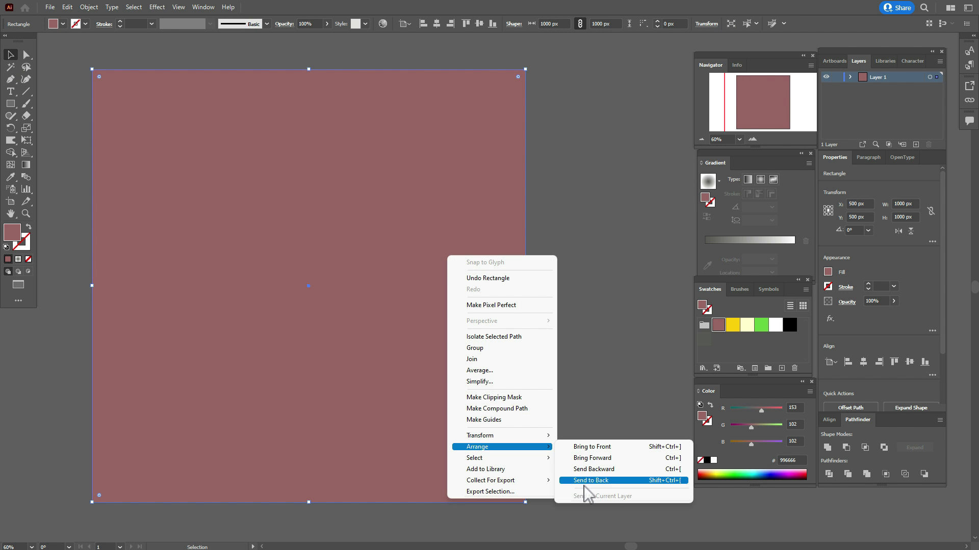
{"action": "left_click", "coordinate": [583, 489]}
{"action": "left_click", "coordinate": [607, 415]}
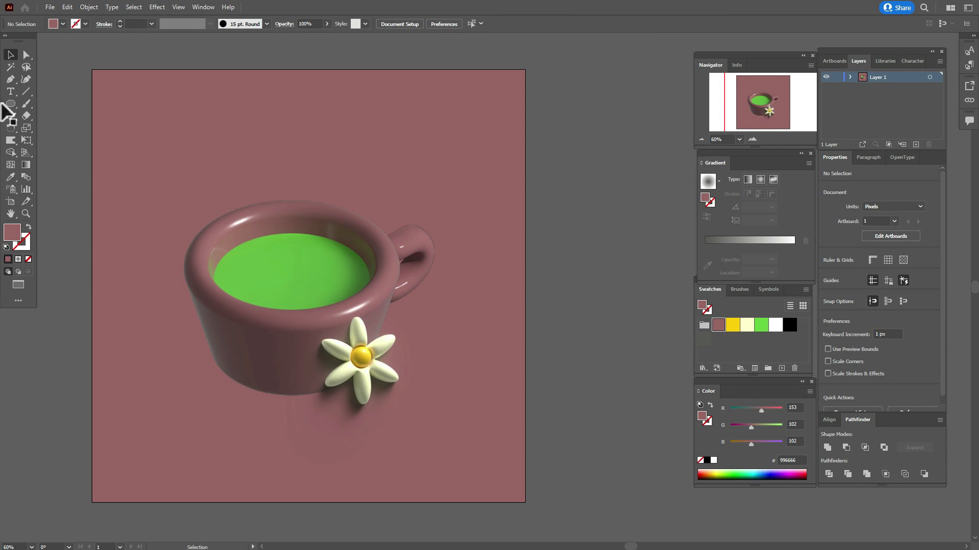
- Draw an ellipse about 464 × 149 px above the cup and fill it with the grey-to-white radial gradient
{"action": "left_click", "coordinate": [11, 103]}
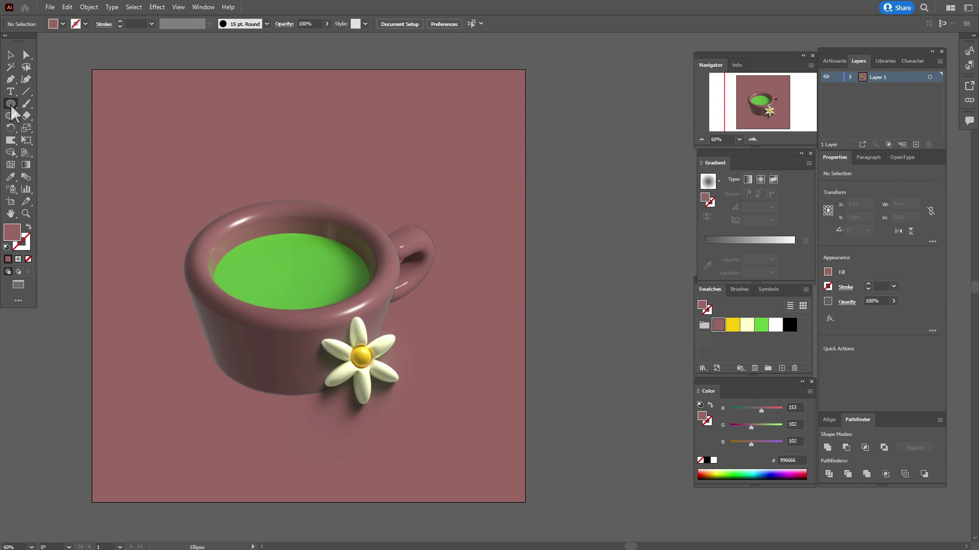
{"action": "left_click_drag", "start_coordinate": [296, 118], "coordinate": [499, 181]}
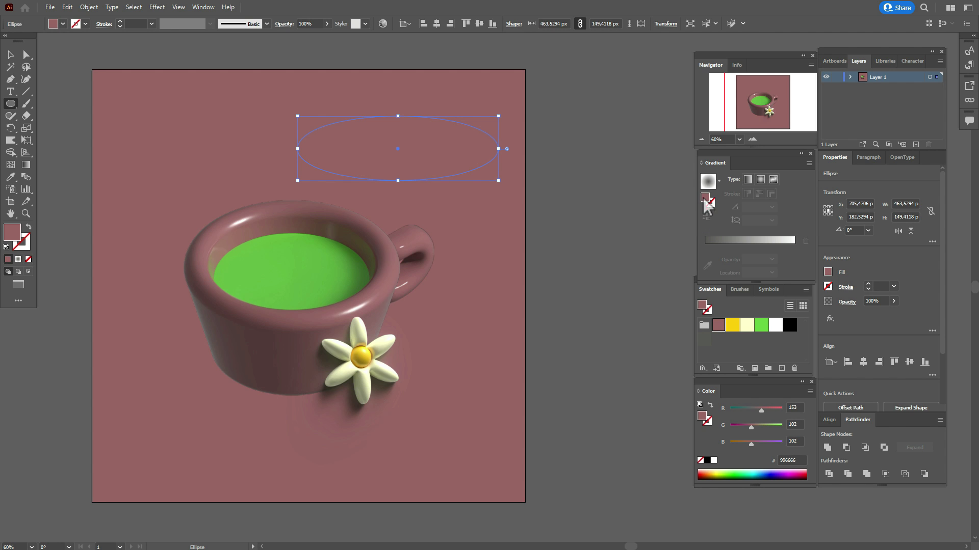
{"action": "left_click", "coordinate": [707, 181]}
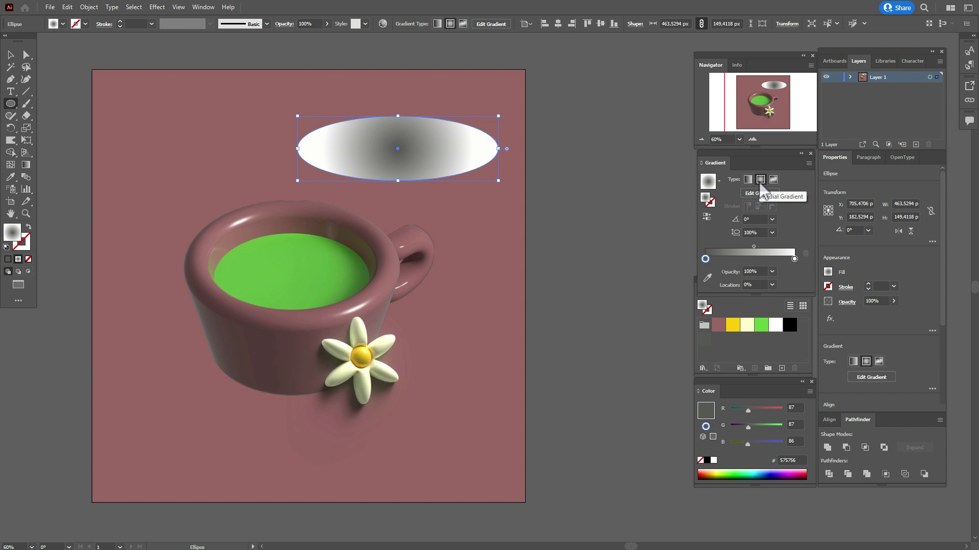
{"action": "left_click", "coordinate": [794, 259]}
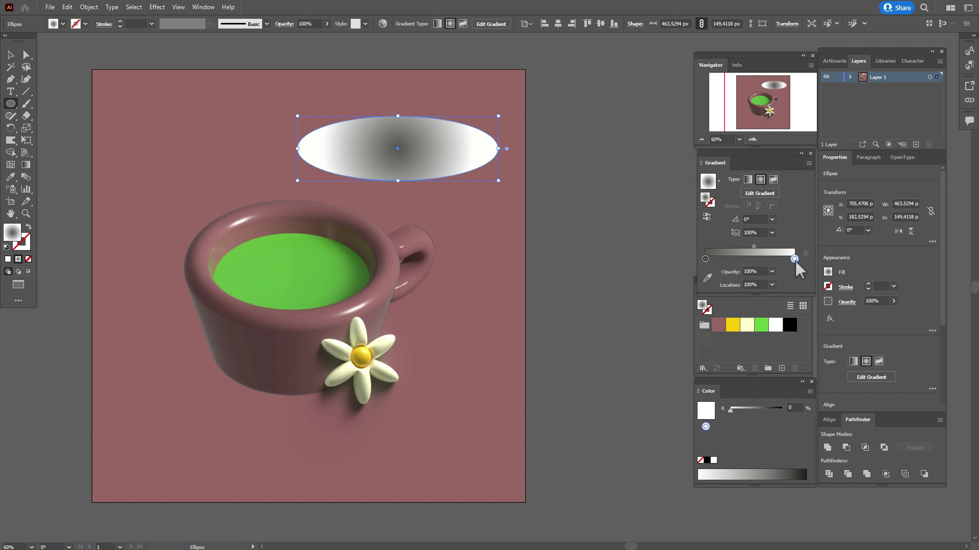
{"action": "left_click", "coordinate": [705, 259]}
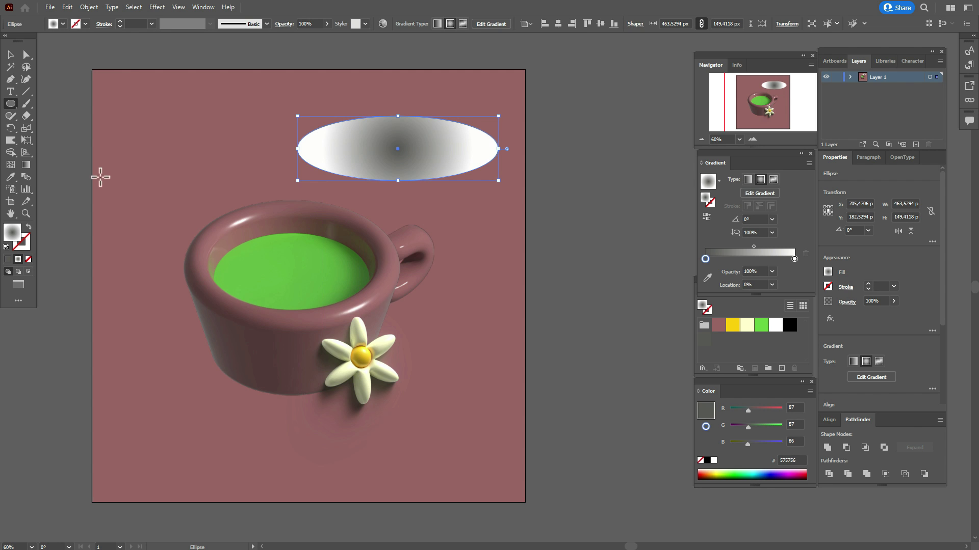
- Flatten the ellipse's radial gradient to an aspect ratio of about 36% so that it follows the ellipse's outline
{"action": "left_click", "coordinate": [24, 169]}
{"action": "left_click_drag", "start_coordinate": [399, 74], "coordinate": [395, 123]}
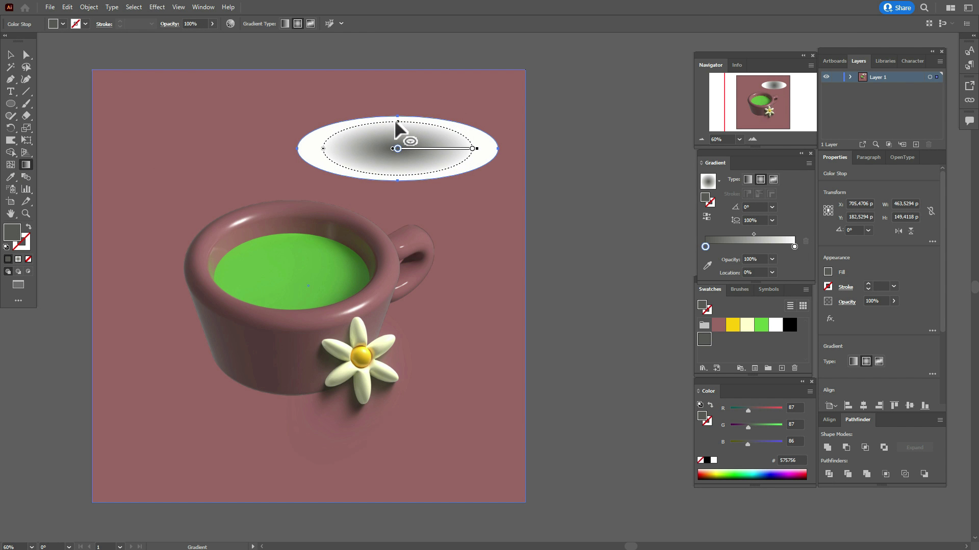
{"action": "left_click", "coordinate": [11, 55]}
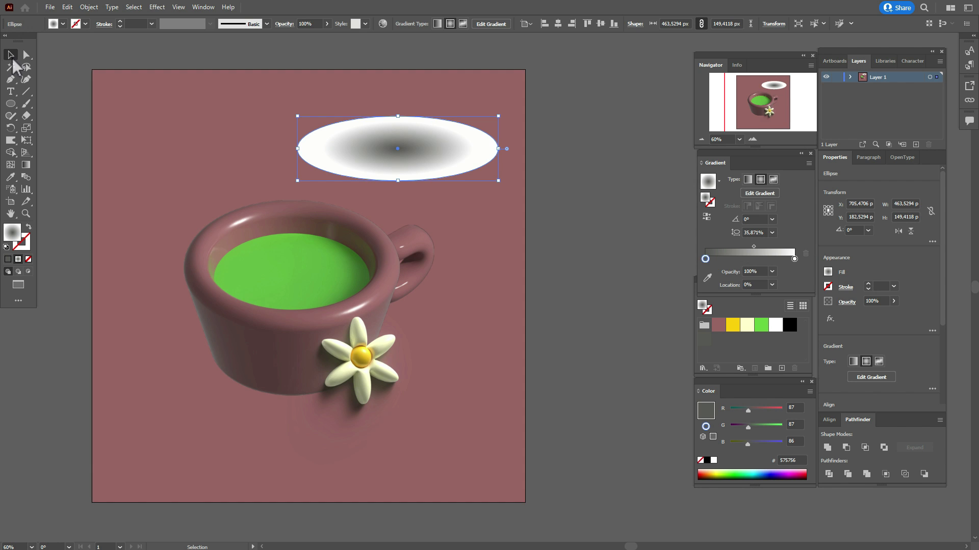
- Set the gradient ellipse's blending mode to Multiply so that it works as a shadow
{"action": "left_click", "coordinate": [843, 302]}
{"action": "left_click", "coordinate": [772, 320]}
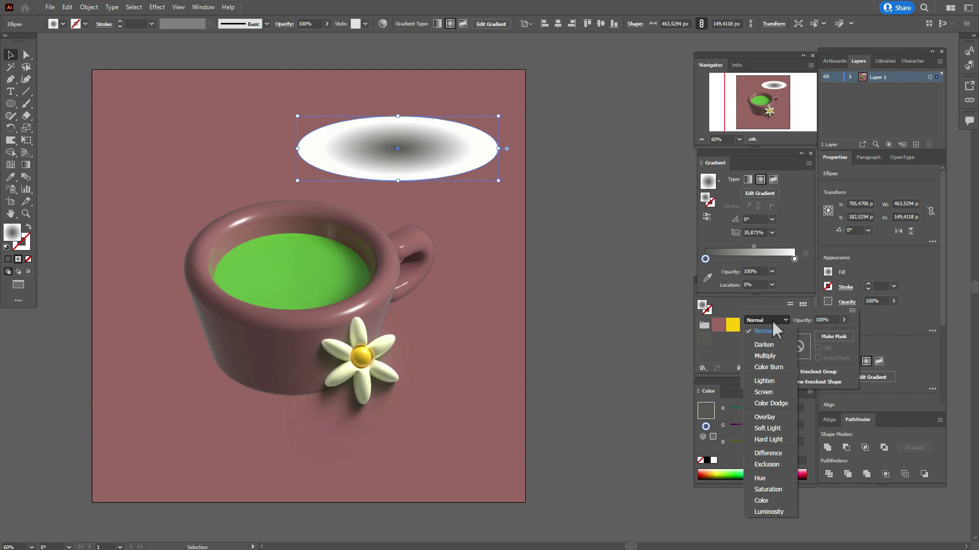
{"action": "left_click", "coordinate": [775, 357]}
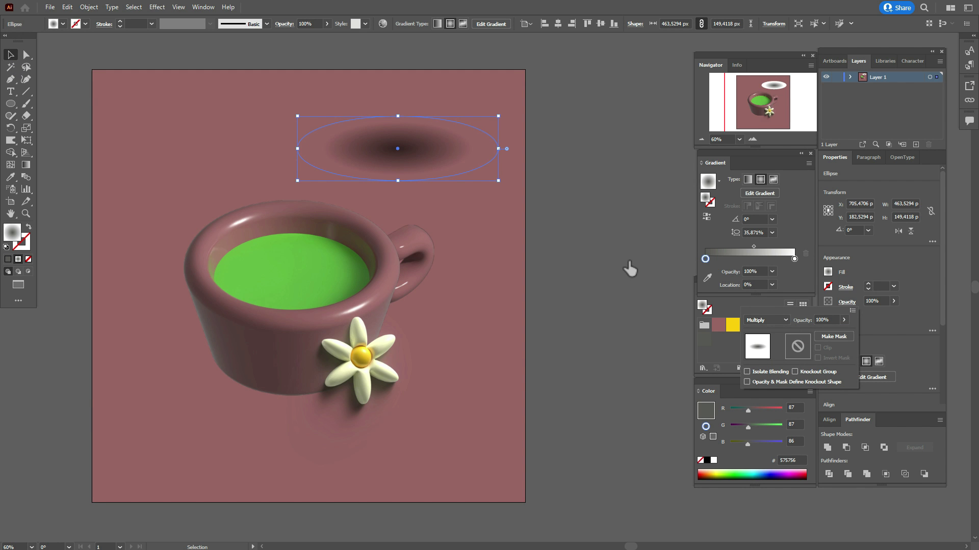
{"action": "left_click", "coordinate": [230, 149]}
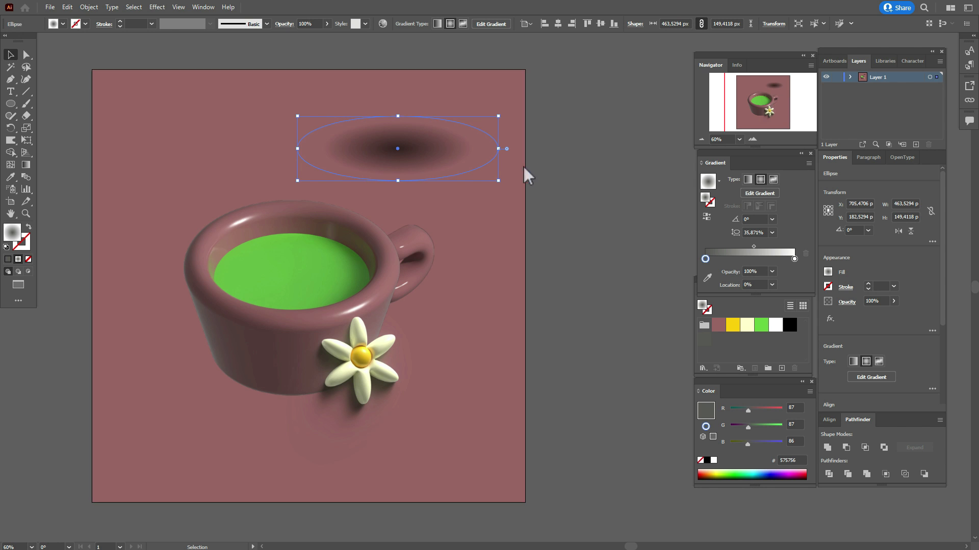
- Enlarge the shadow ellipse to about 549 × 177 px and shift its gradient midpoint to about 43%
{"action": "left_click_drag", "start_coordinate": [499, 148], "coordinate": [535, 149]}
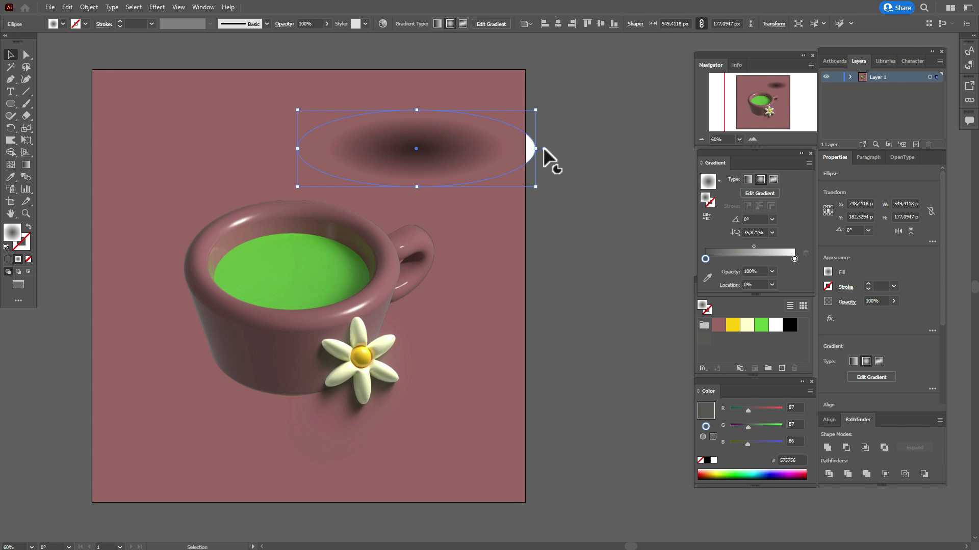
{"action": "mouse_move", "coordinate": [756, 246]}
{"action": "left_mouse_down"}
{"action": "mouse_move", "coordinate": [764, 246]}
{"action": "mouse_move", "coordinate": [744, 248]}
{"action": "left_mouse_up"}
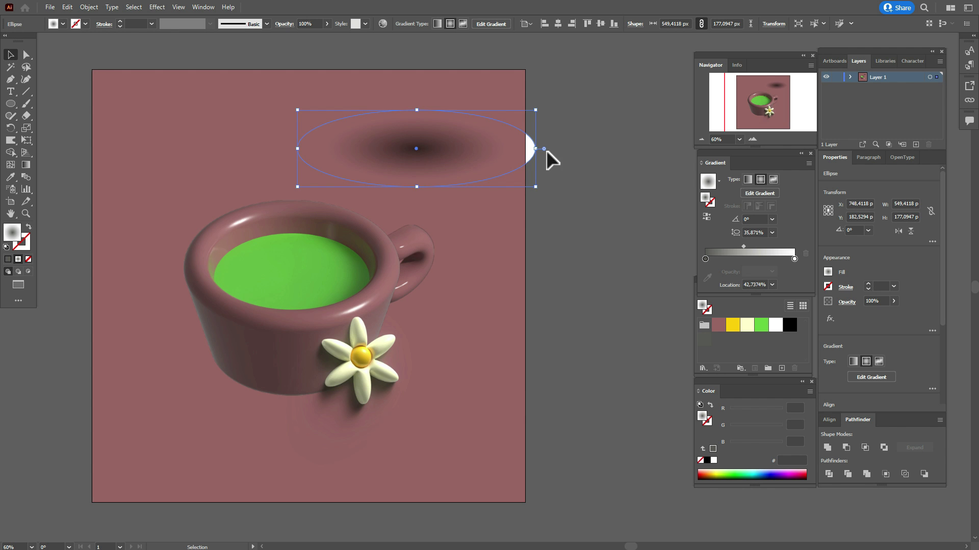
- Rotate the shadow ellipse about -11°, place it at the cup's base, and send it with the background behind the cup
{"action": "left_click_drag", "start_coordinate": [534, 148], "coordinate": [601, 180]}
{"action": "left_click_drag", "start_coordinate": [505, 166], "coordinate": [298, 368]}
{"action": "left_click", "coordinate": [506, 352], "text": "shift"}
{"action": "right_click", "coordinate": [505, 352]}
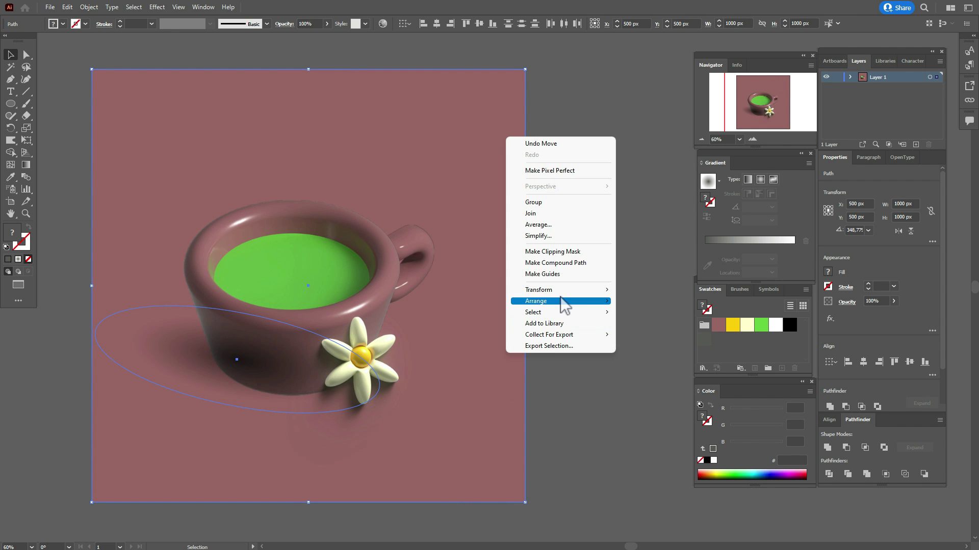
{"action": "left_click", "coordinate": [665, 338]}
{"action": "left_click", "coordinate": [635, 337]}
- Enlarge the shadow ellipse to about 817 × 263 px and reposition it so that it extends from the cup's left side
{"action": "left_click_drag", "start_coordinate": [169, 358], "coordinate": [160, 352]}
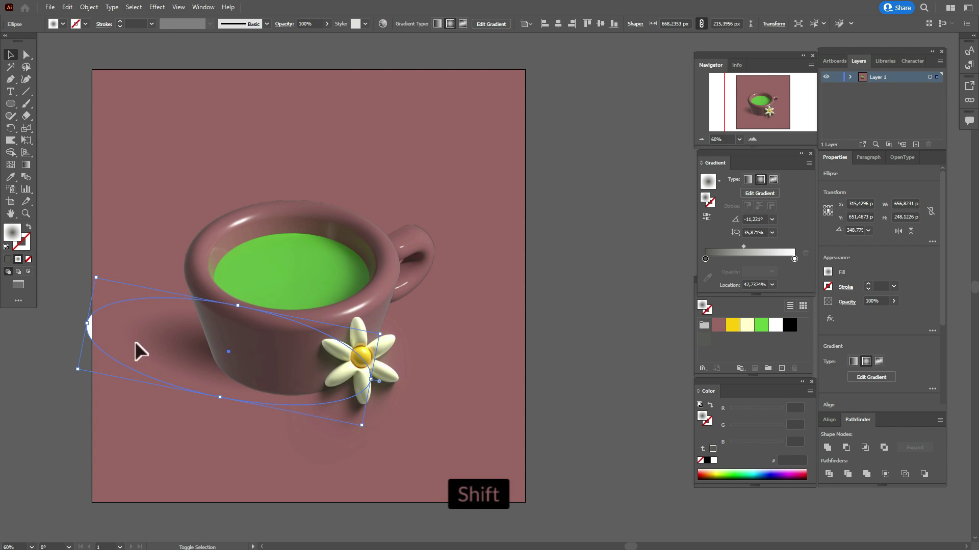
{"action": "left_click_drag", "start_coordinate": [87, 323], "coordinate": [26, 301]}
{"action": "mouse_move", "coordinate": [182, 354]}
{"action": "left_mouse_down"}
{"action": "mouse_move", "coordinate": [196, 373]}
{"action": "mouse_move", "coordinate": [212, 361]}
{"action": "mouse_move", "coordinate": [185, 357]}
{"action": "mouse_move", "coordinate": [192, 361]}
{"action": "left_mouse_up"}
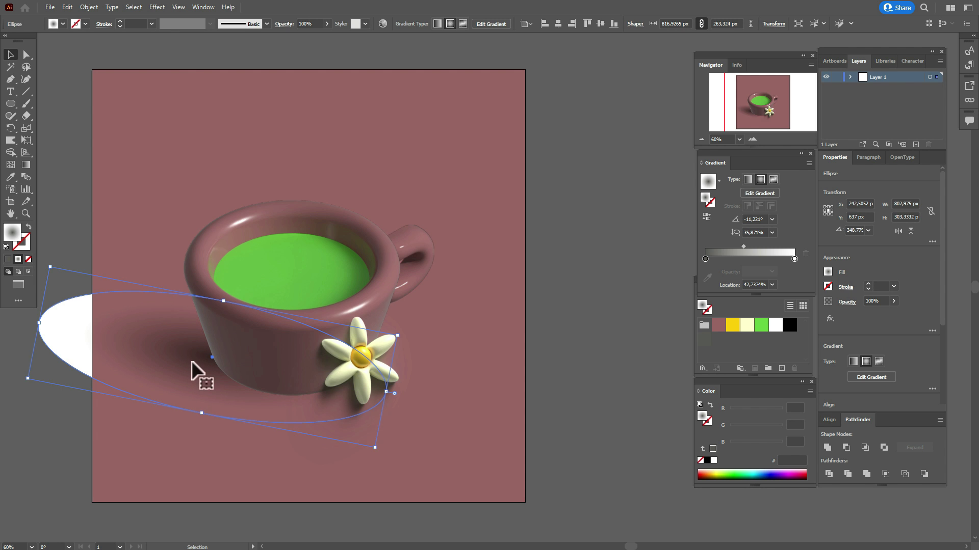
{"action": "left_click", "coordinate": [564, 330]}
- Duplicate the shadow ellipse in front and shrink the copy to about 509 × 76 px along the cup's lower edge
{"action": "left_click", "coordinate": [139, 341]}
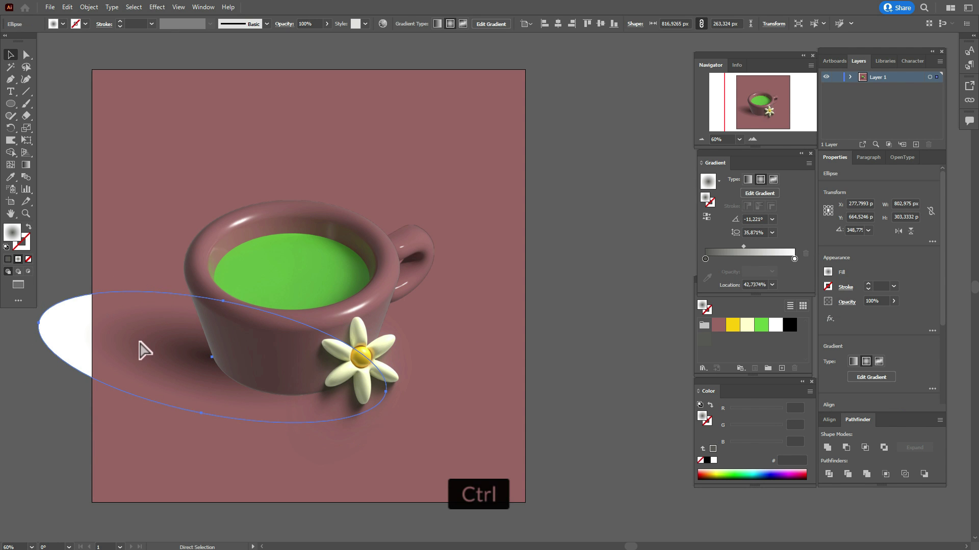
{"action": "key", "text": "ctrl+c"}
{"action": "key", "text": "ctrl+f"}
{"action": "left_click_drag", "start_coordinate": [43, 325], "coordinate": [170, 349]}
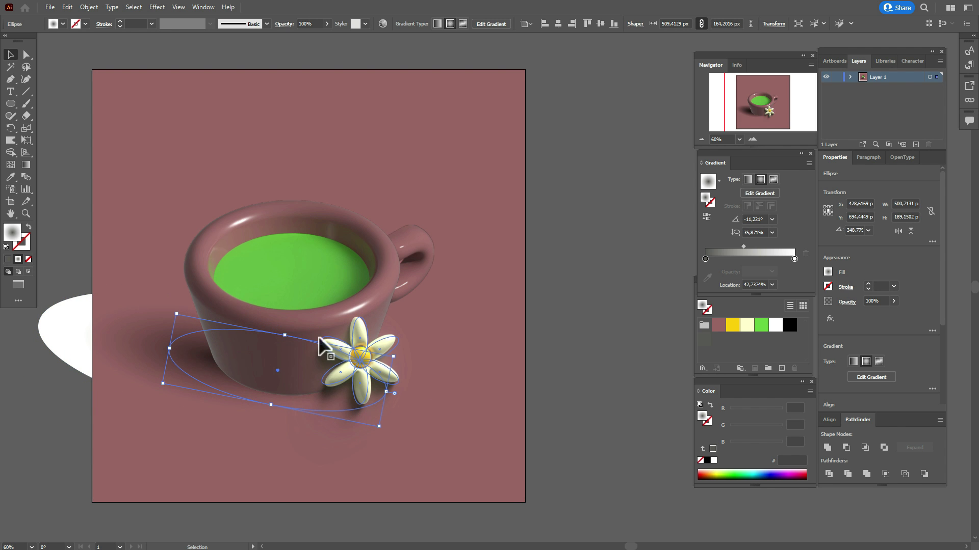
{"action": "left_click_drag", "start_coordinate": [284, 335], "coordinate": [270, 372]}
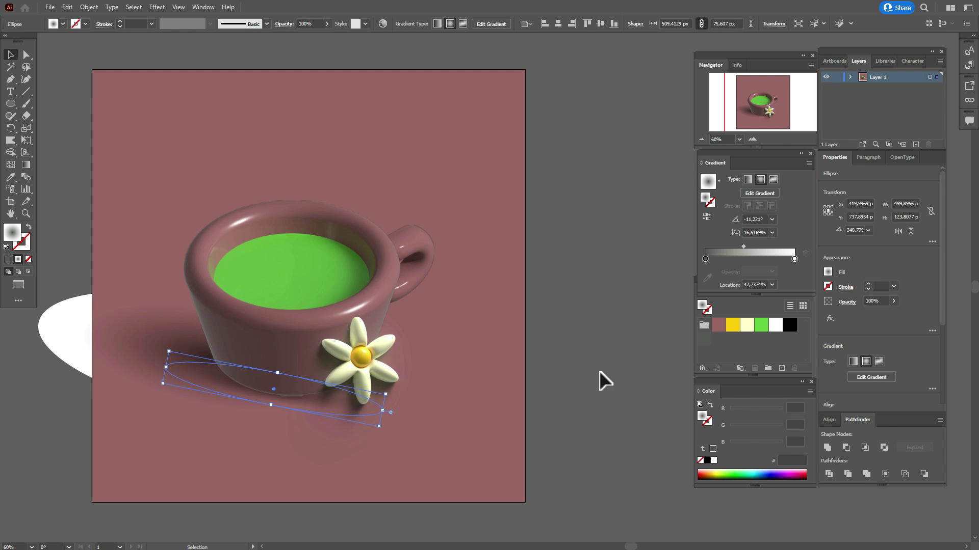
{"action": "left_click", "coordinate": [586, 359]}
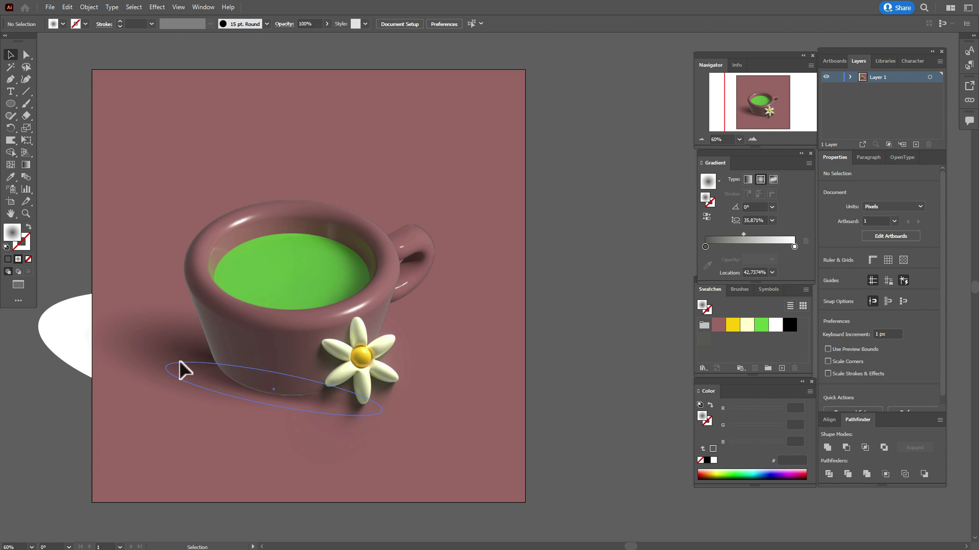
- Shorten the small contact shadow at its right end and nudge it into place under the cup
{"action": "left_click", "coordinate": [198, 383]}
{"action": "left_click_drag", "start_coordinate": [380, 409], "coordinate": [350, 408]}
{"action": "left_click_drag", "start_coordinate": [224, 383], "coordinate": [228, 383]}
{"action": "left_click", "coordinate": [564, 367]}
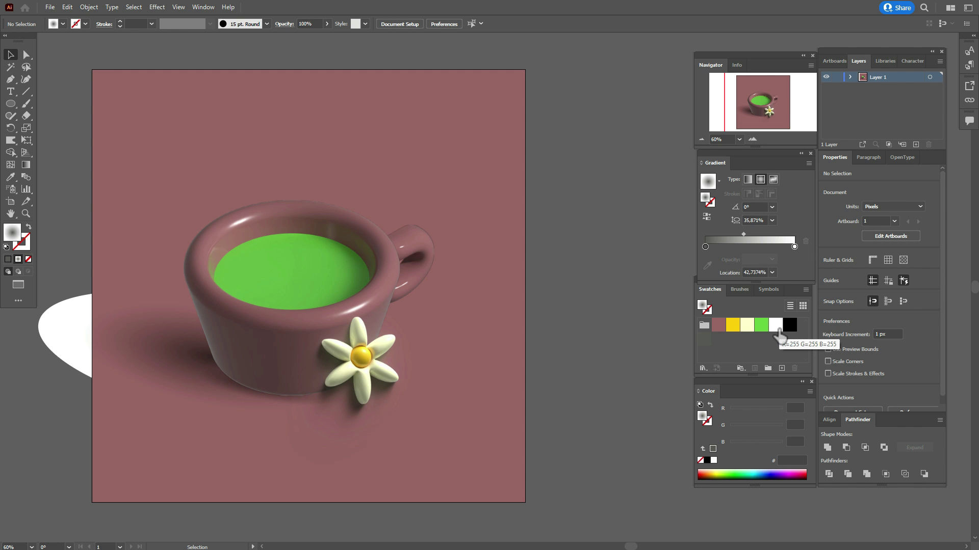
- Paint a white curling steam shape about 312 × 371 px rising from the green liquid with the Paintbrush, and adjust its position
{"action": "left_click", "coordinate": [776, 326]}
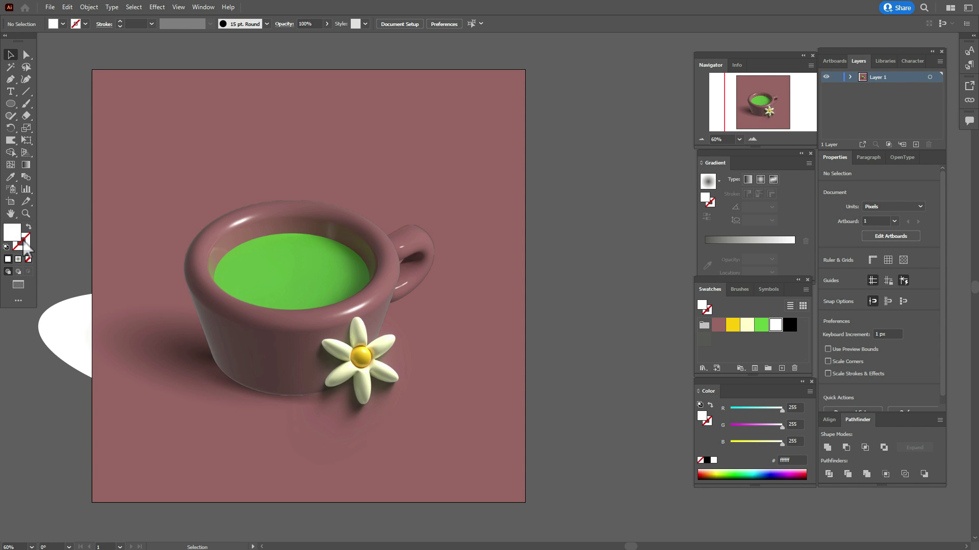
{"action": "left_click", "coordinate": [28, 104]}
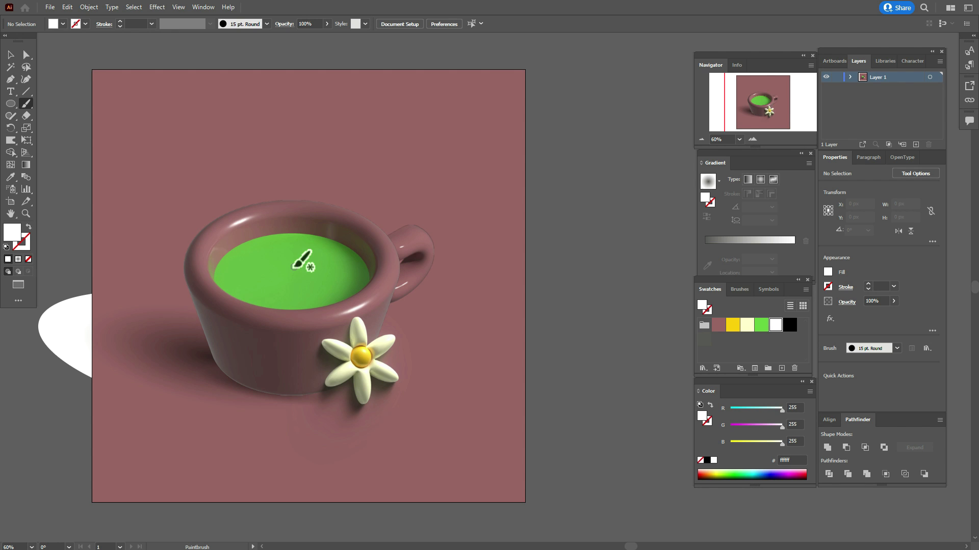
{"action": "mouse_move", "coordinate": [286, 282]}
{"action": "left_mouse_down"}
{"action": "mouse_move", "coordinate": [255, 260]}
{"action": "mouse_move", "coordinate": [245, 232]}
{"action": "mouse_move", "coordinate": [267, 211]}
{"action": "mouse_move", "coordinate": [319, 206]}
{"action": "mouse_move", "coordinate": [332, 168]}
{"action": "mouse_move", "coordinate": [315, 147]}
{"action": "mouse_move", "coordinate": [249, 118]}
{"action": "mouse_move", "coordinate": [337, 130]}
{"action": "mouse_move", "coordinate": [367, 154]}
{"action": "mouse_move", "coordinate": [380, 194]}
{"action": "mouse_move", "coordinate": [354, 221]}
{"action": "mouse_move", "coordinate": [277, 242]}
{"action": "mouse_move", "coordinate": [282, 285]}
{"action": "left_mouse_up"}
{"action": "key", "text": "alt"}
{"action": "left_click", "coordinate": [10, 55]}
{"action": "left_click_drag", "start_coordinate": [355, 219], "coordinate": [361, 230]}
{"action": "left_click", "coordinate": [29, 227]}
{"action": "left_click", "coordinate": [586, 225]}
- Apply a Gaussian Blur with a radius of about 34.7 px to the steam shape
{"action": "left_click", "coordinate": [356, 198]}
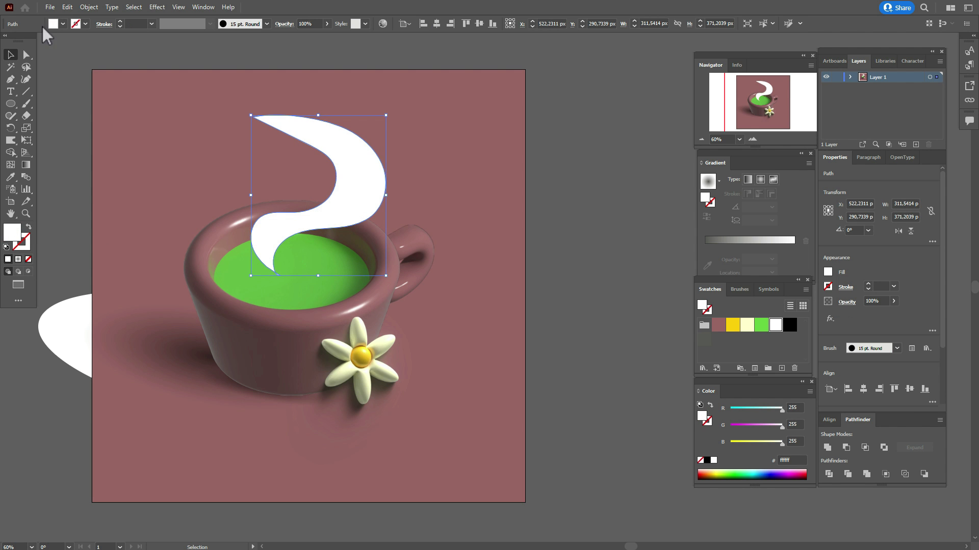
{"action": "left_click", "coordinate": [162, 7]}
{"action": "mouse_move", "coordinate": [212, 175]}
{"action": "left_click", "coordinate": [292, 178]}
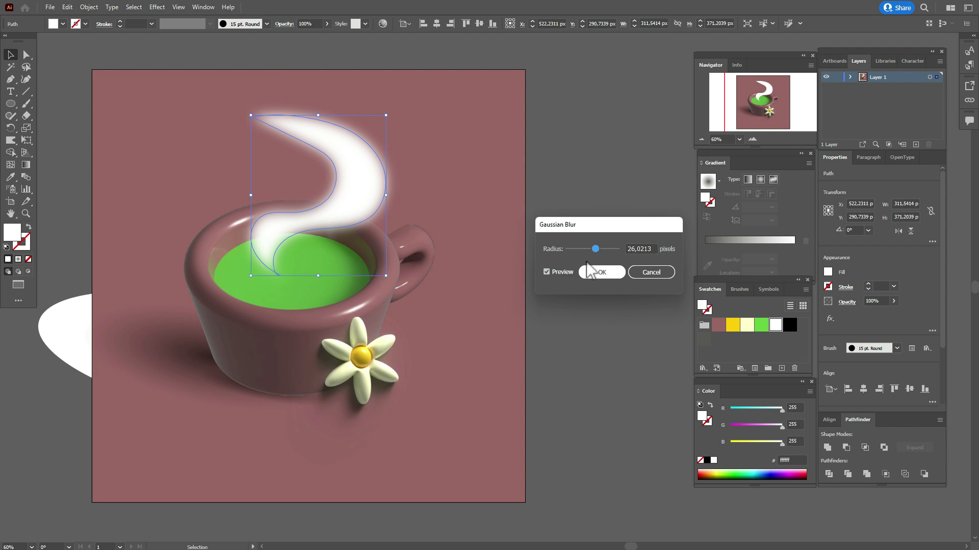
{"action": "left_click_drag", "start_coordinate": [598, 249], "coordinate": [598, 253]}
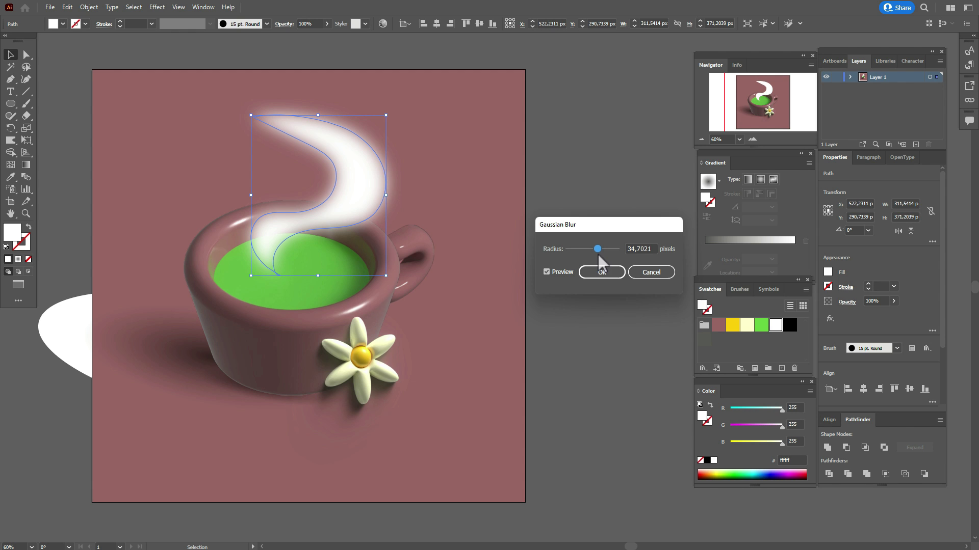
{"action": "left_click", "coordinate": [616, 279]}
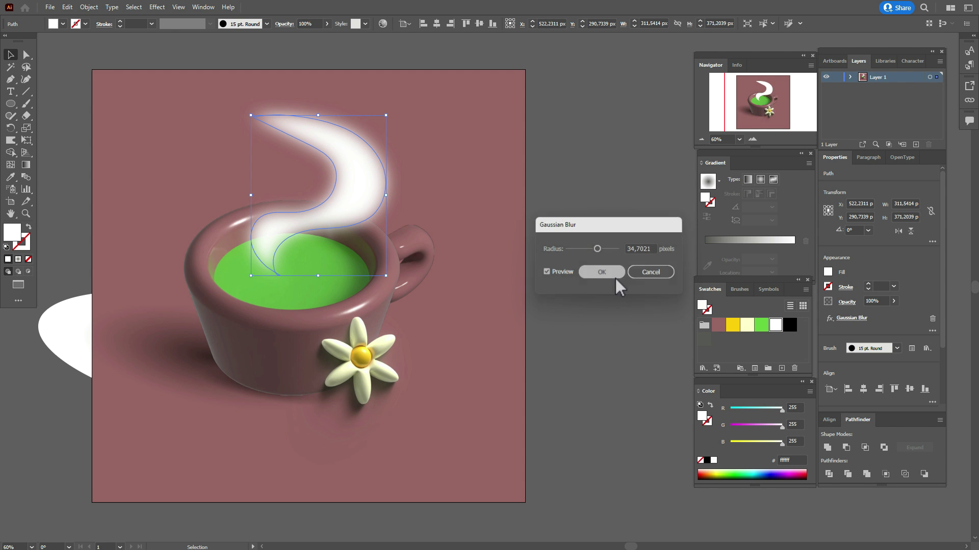
- Try the blurred steam shape at 30% opacity
{"action": "left_click", "coordinate": [871, 300]}
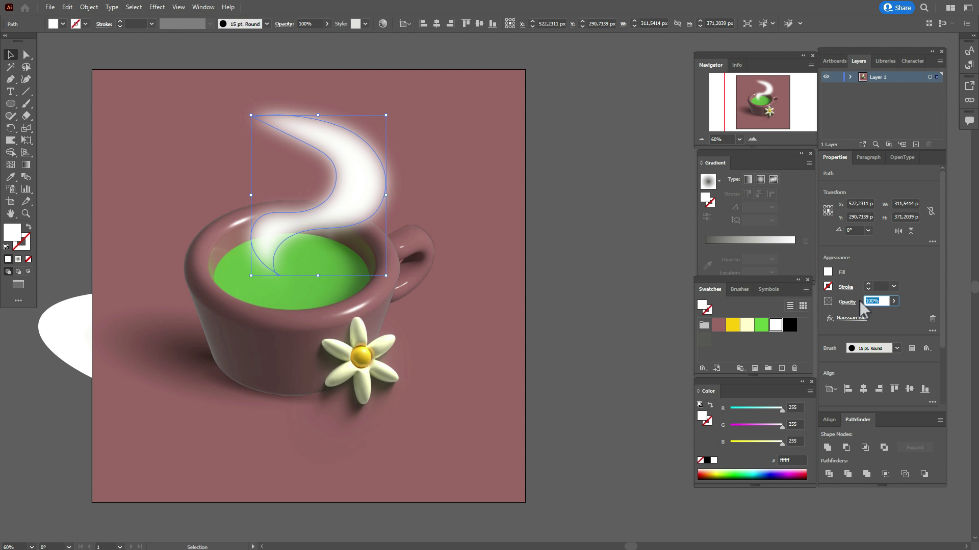
{"action": "type", "text": "30"}
{"action": "key", "text": "Return"}
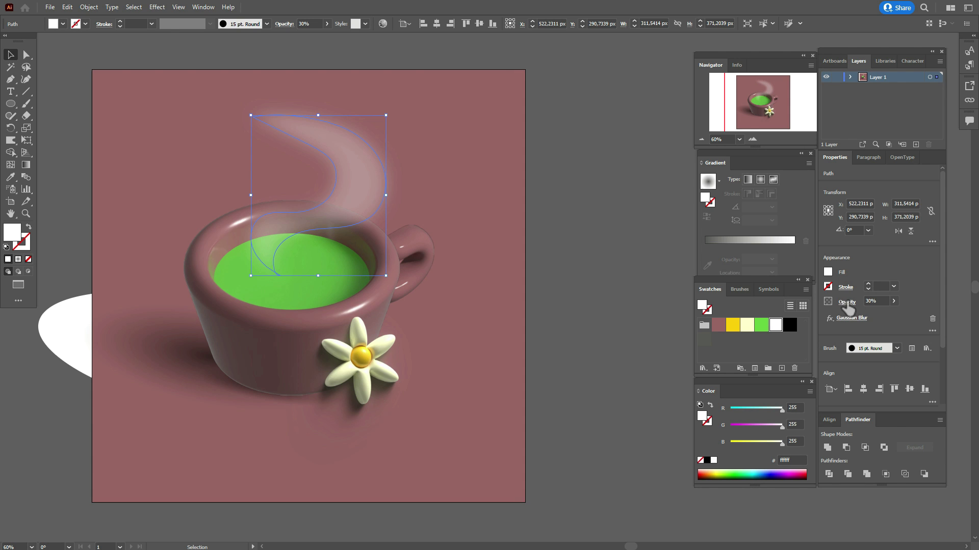
- Set the blurred steam shape's opacity to 20%
{"action": "left_click", "coordinate": [868, 301]}
{"action": "type", "text": "20"}
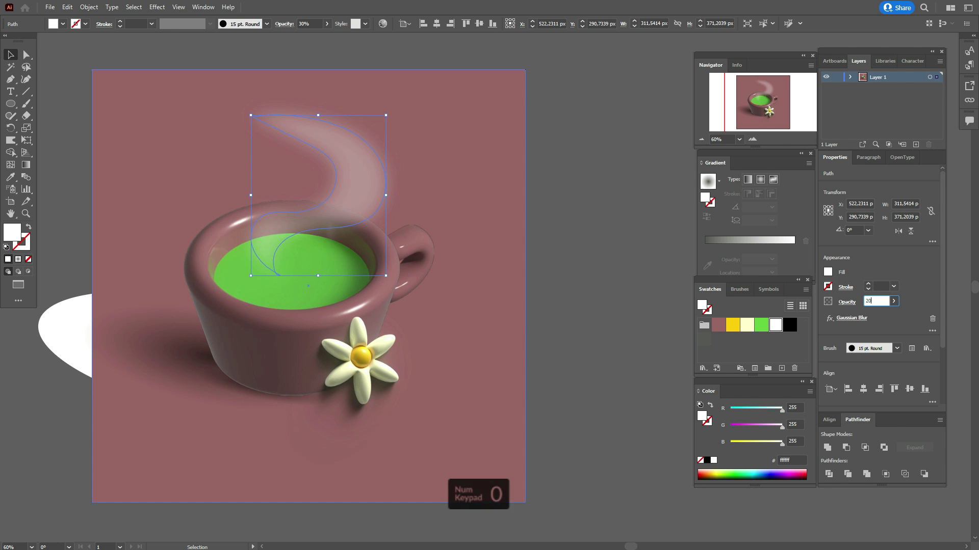
{"action": "key", "text": "Return"}
{"action": "left_click", "coordinate": [558, 213]}
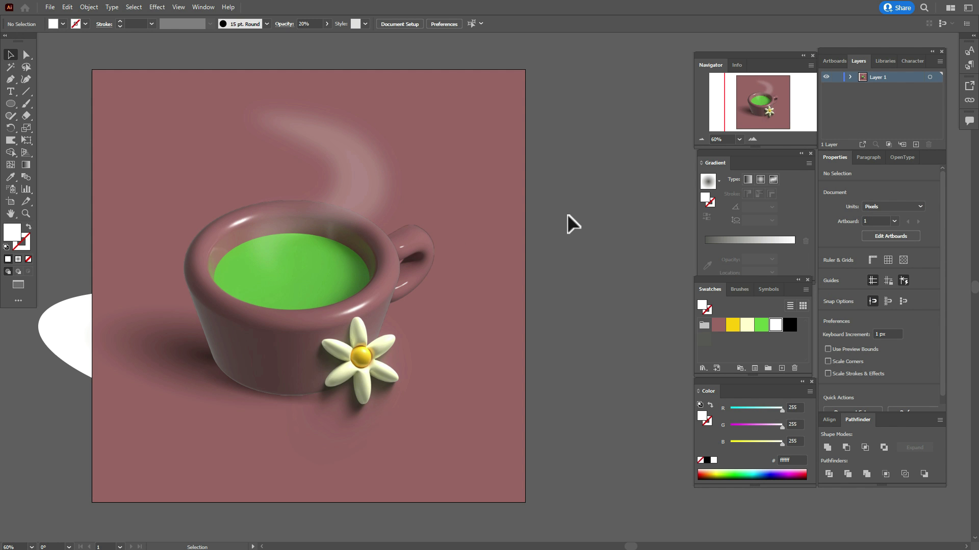
- Fill the steam shape with a linear gradient running from black to white
{"action": "left_click", "coordinate": [360, 168]}
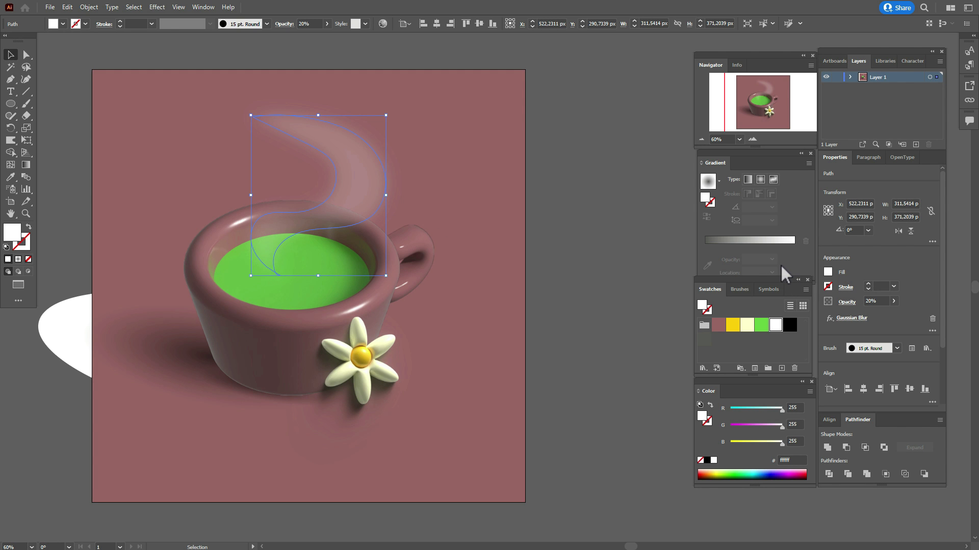
{"action": "left_click", "coordinate": [748, 179]}
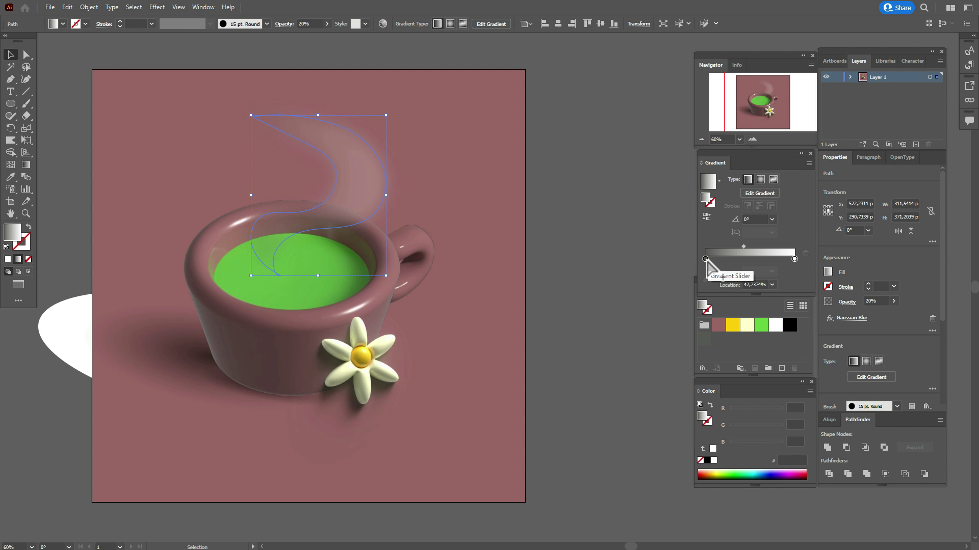
{"action": "left_click_drag", "start_coordinate": [790, 325], "coordinate": [705, 260]}
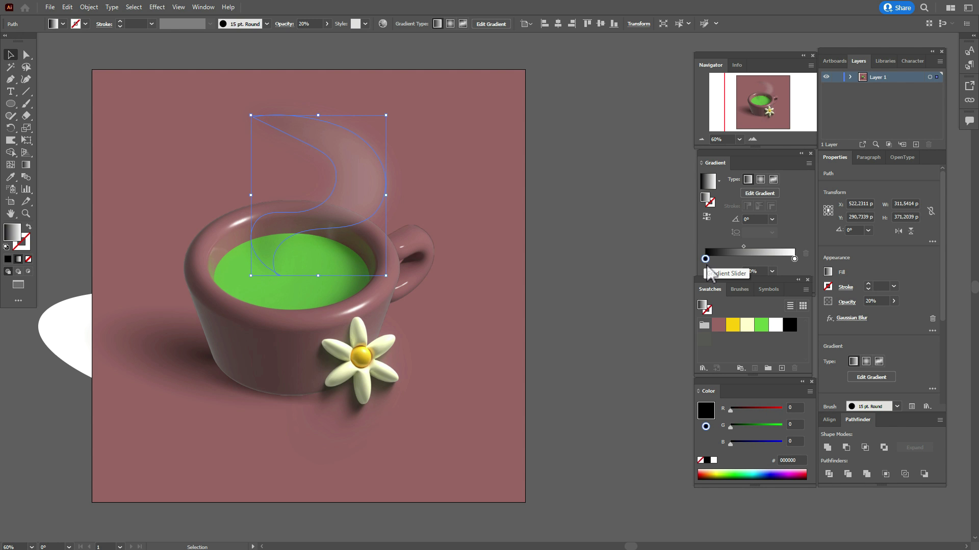
{"action": "left_click", "coordinate": [618, 244]}
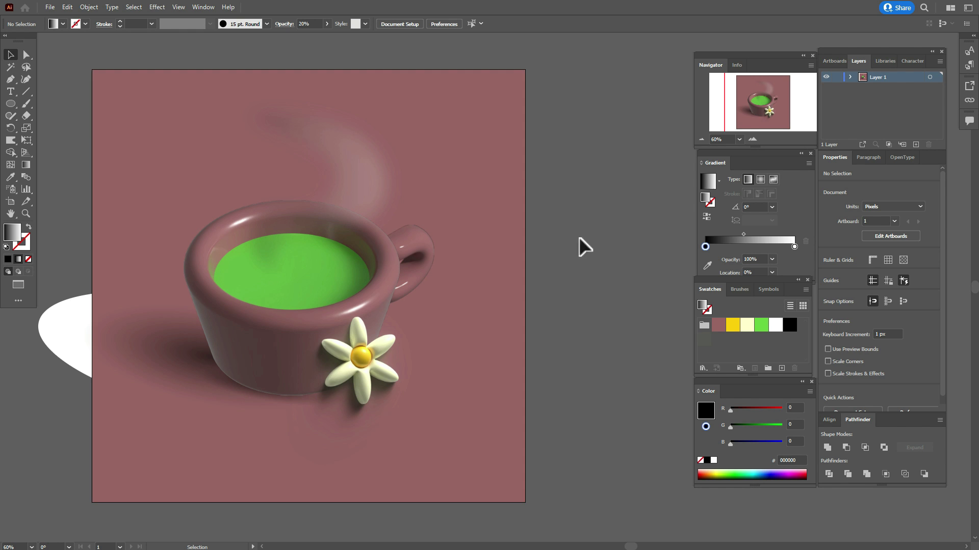
- Set the steam shape's blending mode to Screen
{"action": "left_click", "coordinate": [350, 202]}
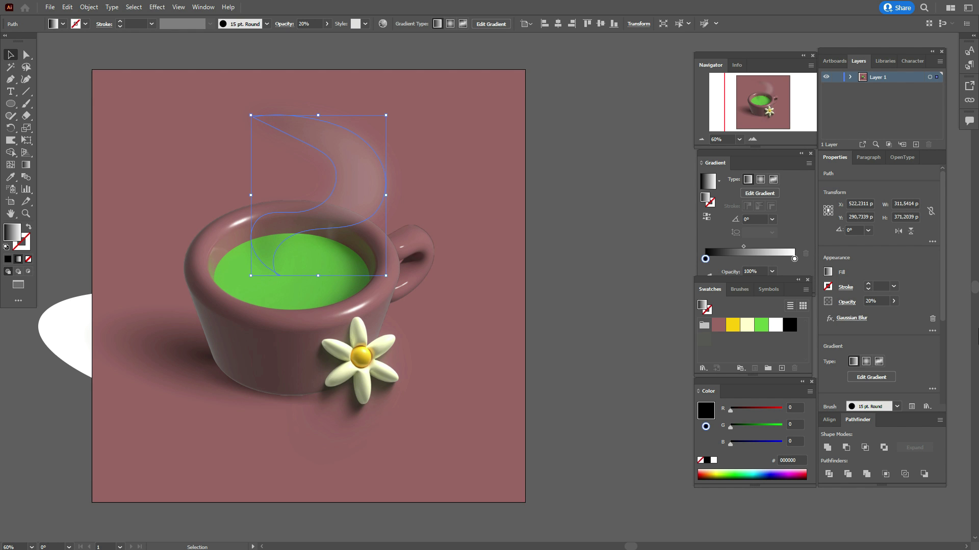
{"action": "left_click", "coordinate": [847, 306]}
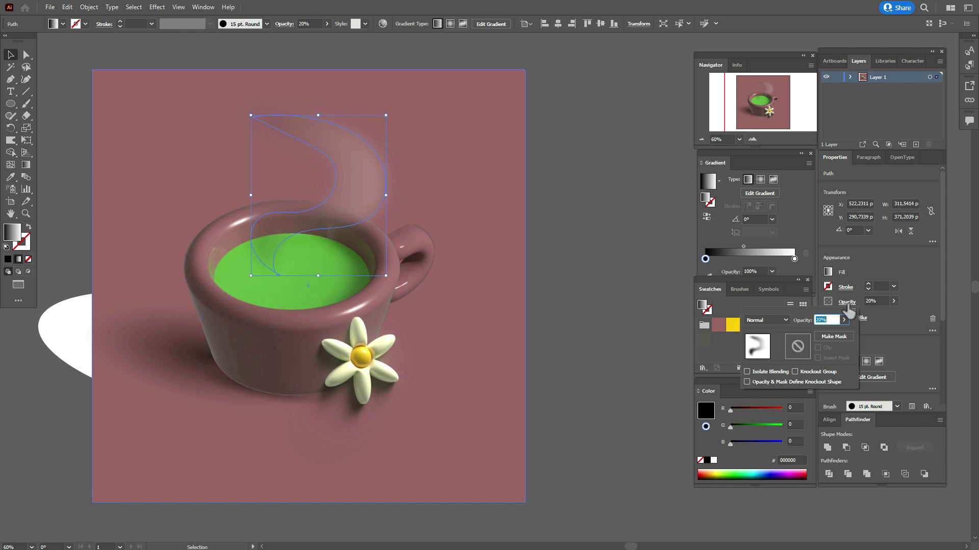
{"action": "left_click", "coordinate": [778, 321]}
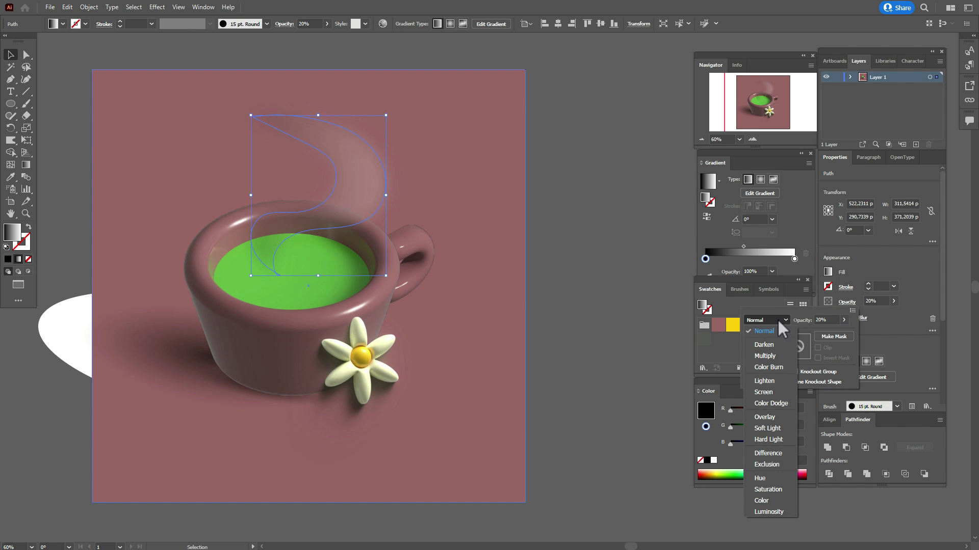
{"action": "left_click", "coordinate": [770, 390]}
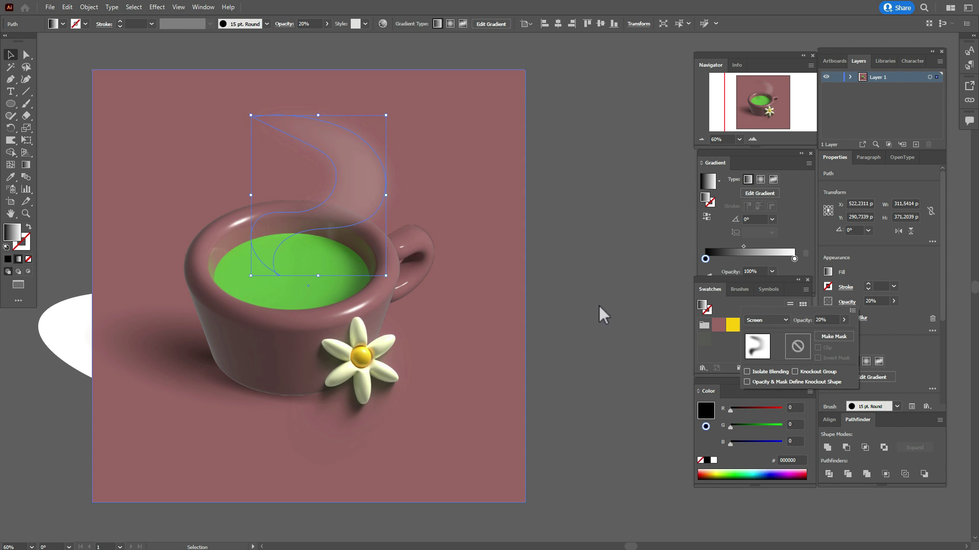
{"action": "left_click", "coordinate": [614, 284]}
{"action": "left_click", "coordinate": [619, 277]}
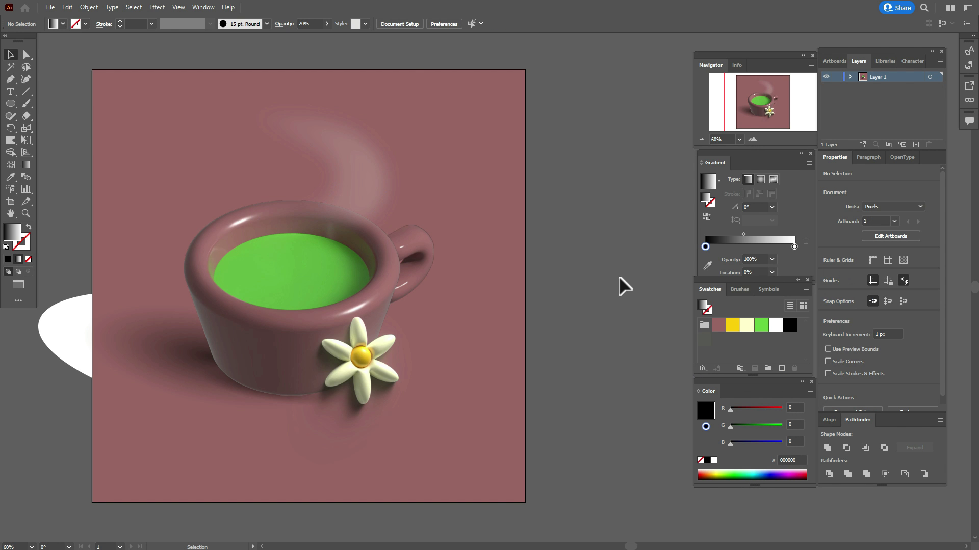
- Redirect the steam's gradient with the Gradient tool to about -91.5°, from black above the steam down to white at the liquid
{"action": "left_click", "coordinate": [389, 190]}
{"action": "left_click", "coordinate": [11, 165]}
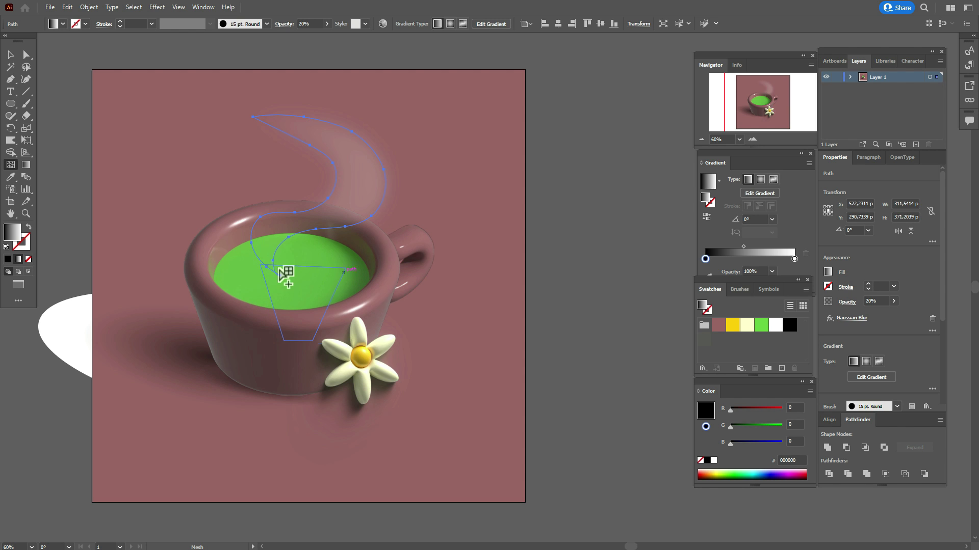
{"action": "left_click", "coordinate": [25, 166]}
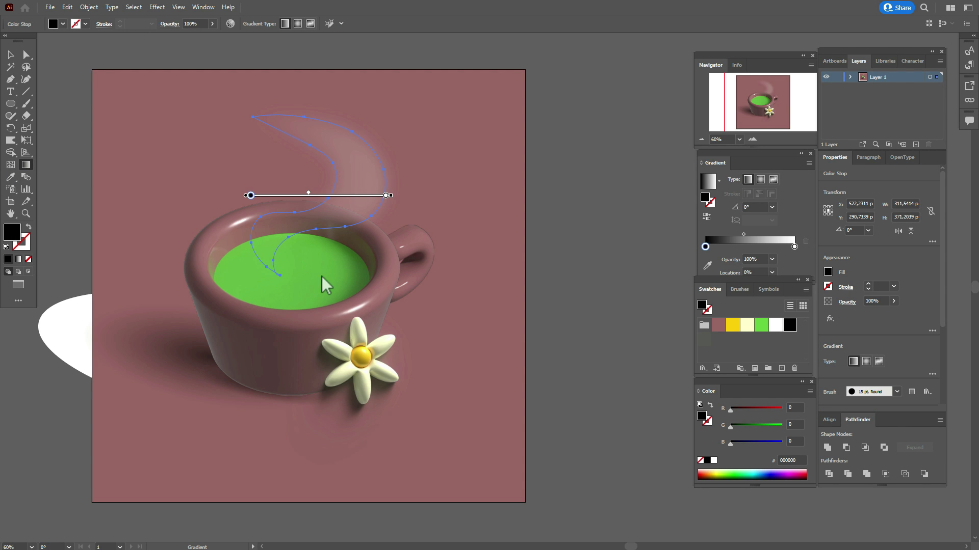
{"action": "left_click_drag", "start_coordinate": [292, 280], "coordinate": [309, 200]}
{"action": "left_click_drag", "start_coordinate": [315, 85], "coordinate": [316, 281]}
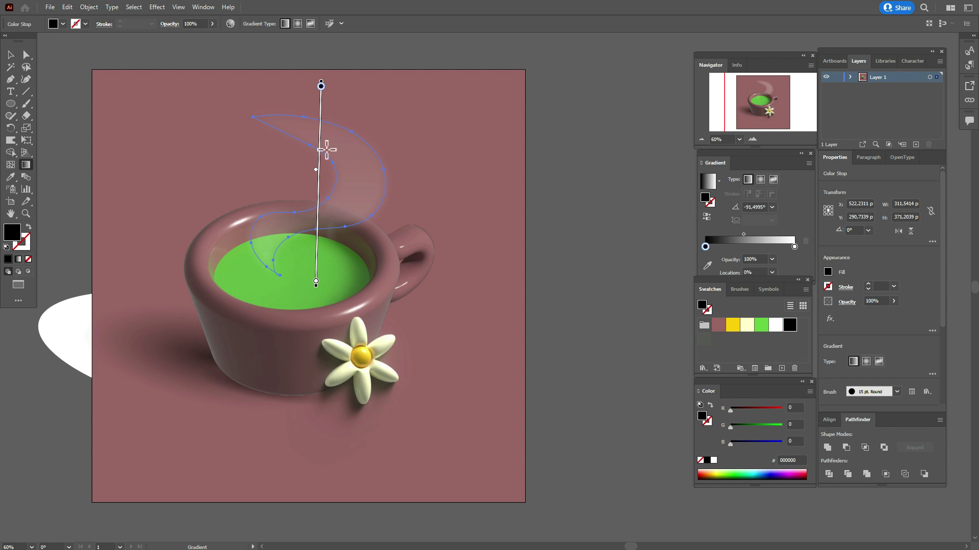
- Shift the large steam shape's gradient slightly downward with the Gradient tool and deselect the shape
{"action": "left_click_drag", "start_coordinate": [321, 150], "coordinate": [321, 161]}
{"action": "left_click", "coordinate": [11, 56]}
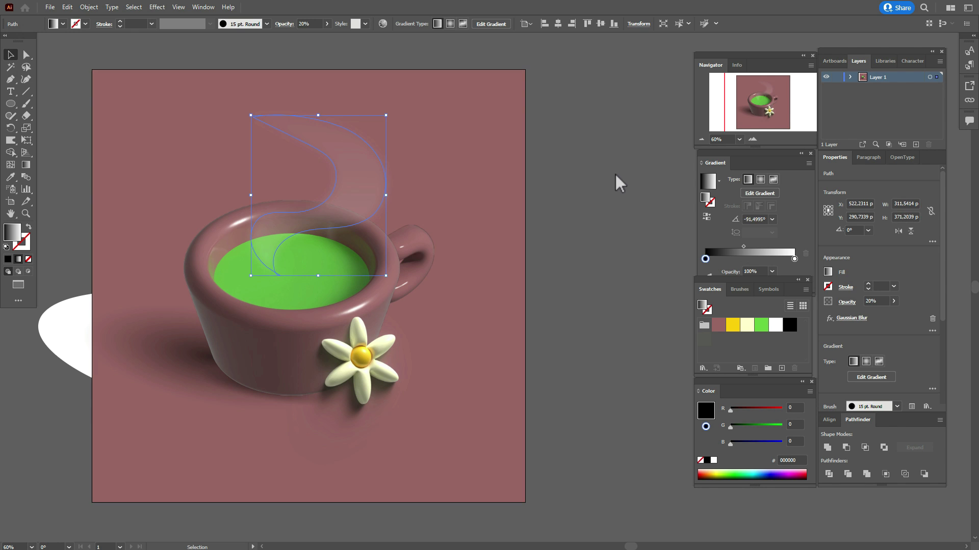
{"action": "left_click", "coordinate": [617, 173]}
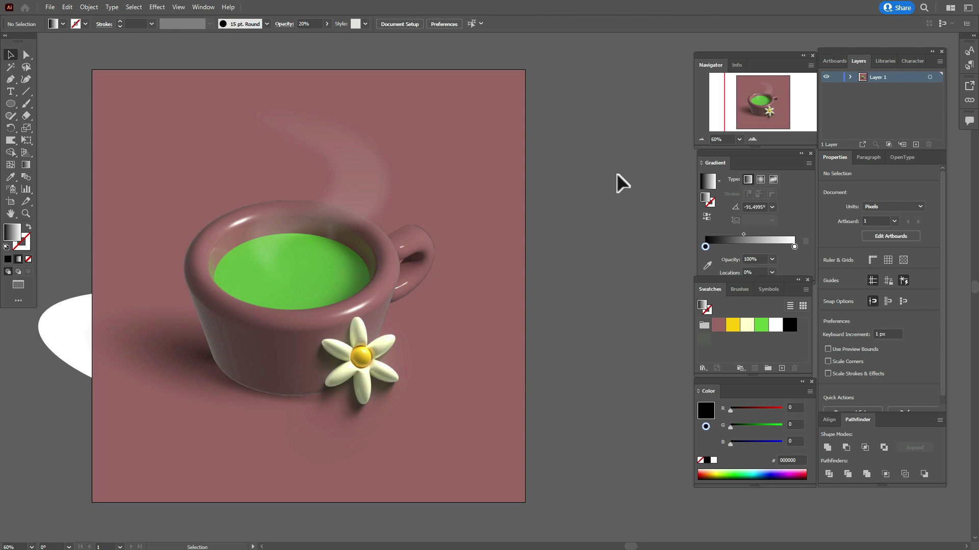
- Paint a small wisp about 70 × 155 px above the cup's back-left rim and swap its stroke gradient to the fill
{"action": "left_click", "coordinate": [28, 107]}
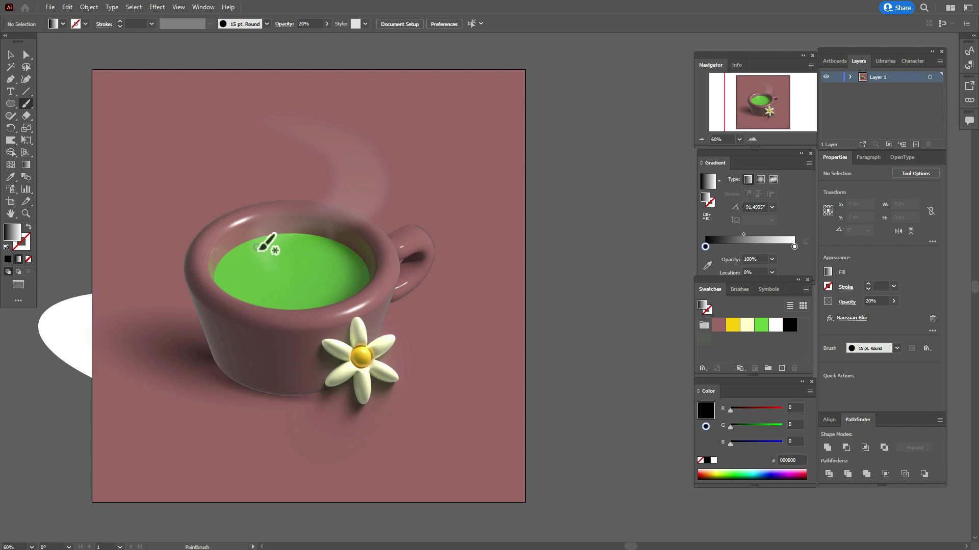
{"action": "mouse_move", "coordinate": [260, 248]}
{"action": "left_mouse_down"}
{"action": "mouse_move", "coordinate": [246, 221]}
{"action": "mouse_move", "coordinate": [272, 199]}
{"action": "mouse_move", "coordinate": [275, 178]}
{"action": "mouse_move", "coordinate": [265, 239]}
{"action": "left_mouse_up"}
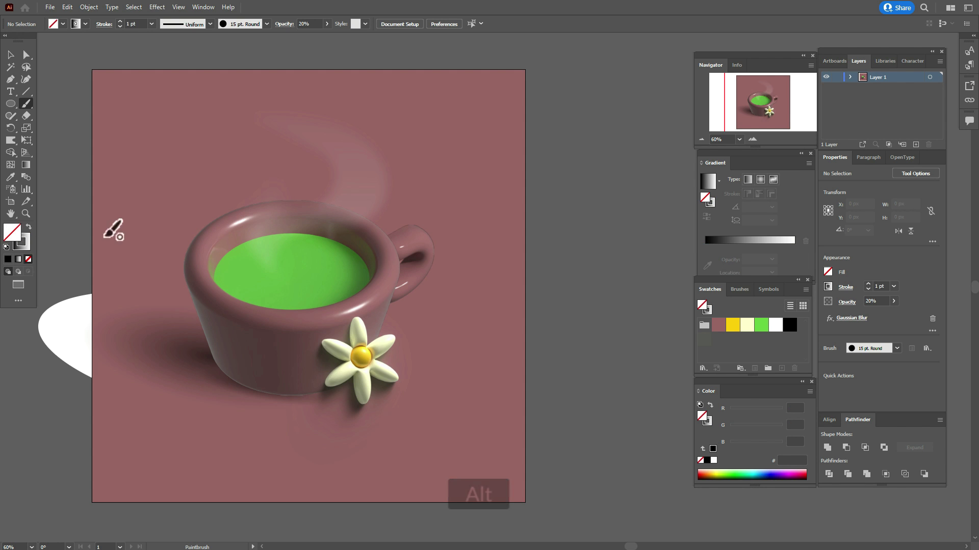
{"action": "left_click", "coordinate": [11, 55]}
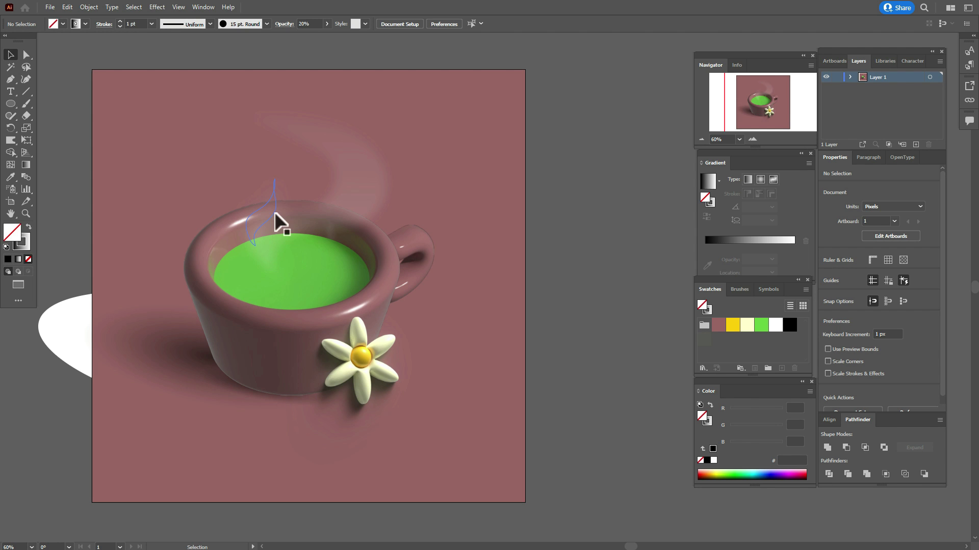
{"action": "left_click", "coordinate": [270, 206]}
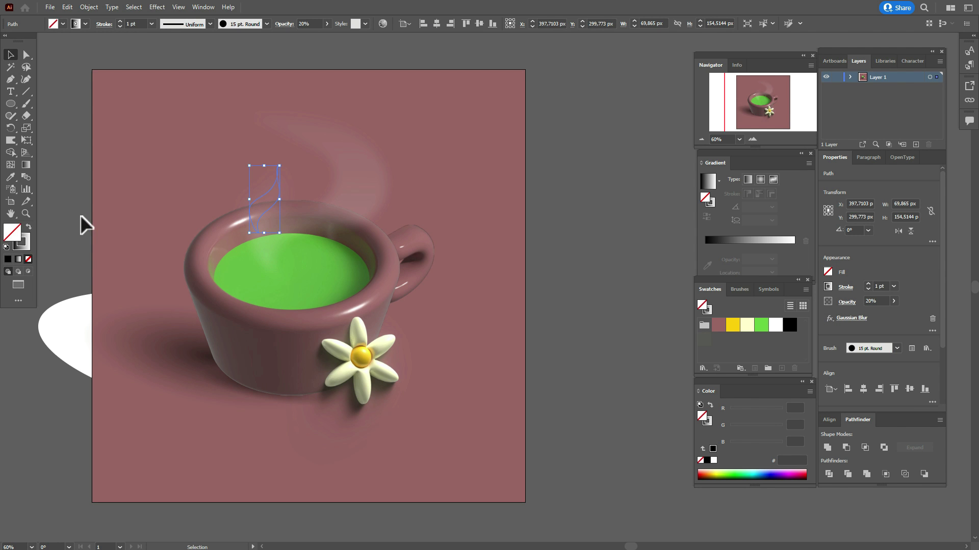
{"action": "left_click", "coordinate": [29, 226]}
{"action": "left_click", "coordinate": [61, 225]}
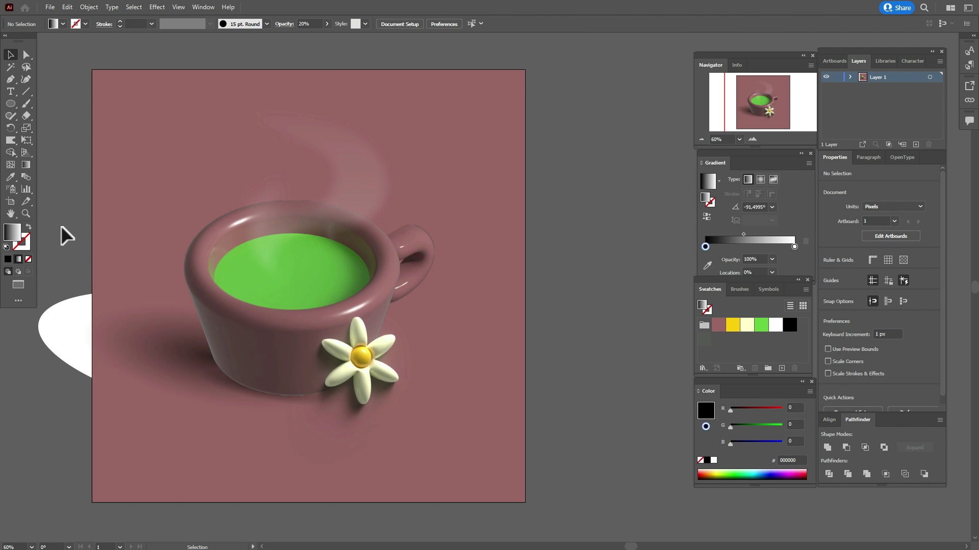
- Set the small wisp's opacity to 48% and its Gaussian Blur radius to about 17.34 pixels
{"action": "left_click", "coordinate": [262, 202]}
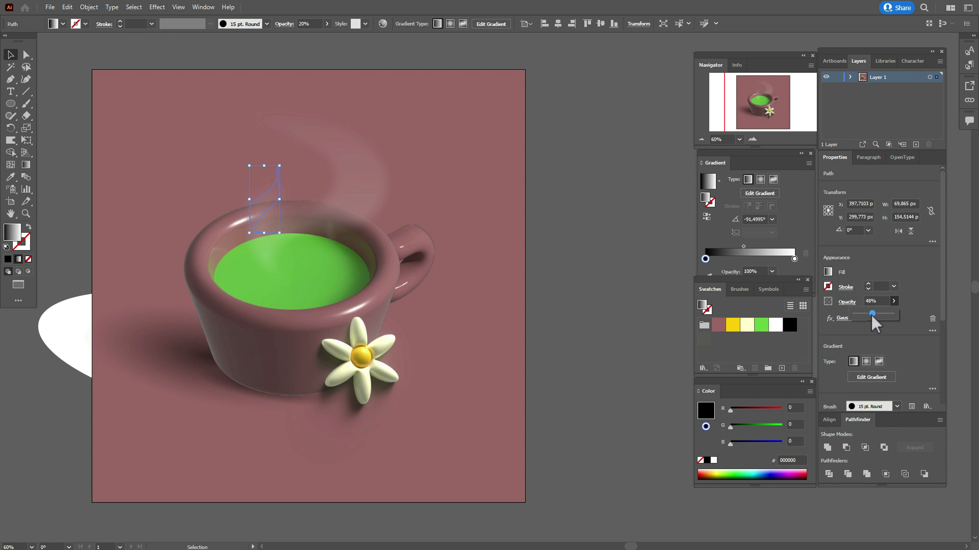
{"action": "left_click", "coordinate": [834, 320]}
{"action": "left_click", "coordinate": [845, 317]}
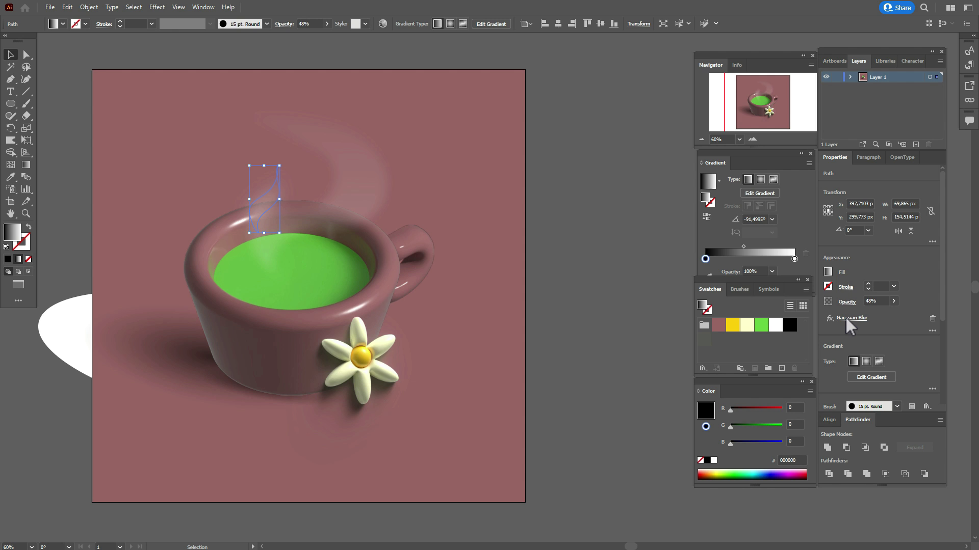
{"action": "left_click_drag", "start_coordinate": [601, 251], "coordinate": [594, 252]}
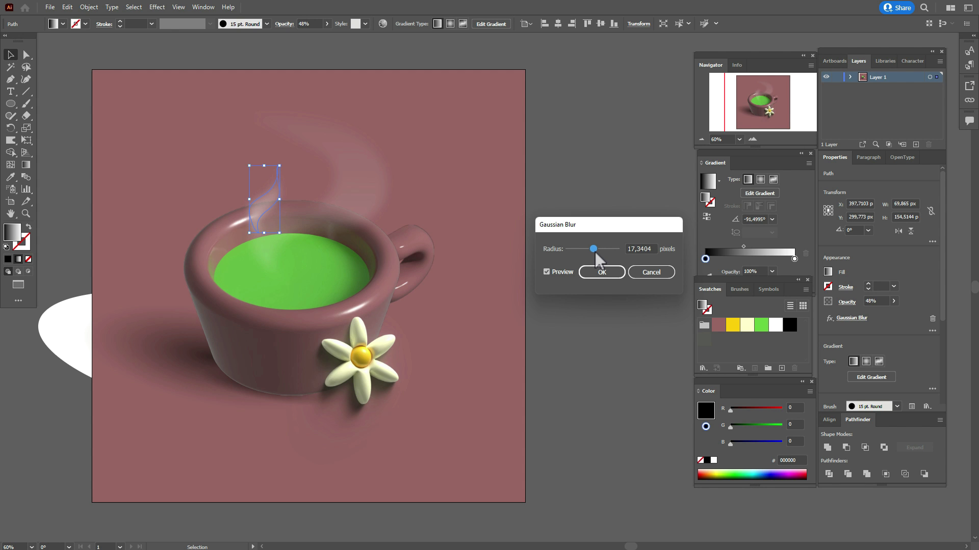
{"action": "left_click", "coordinate": [597, 272]}
{"action": "left_click", "coordinate": [536, 250]}
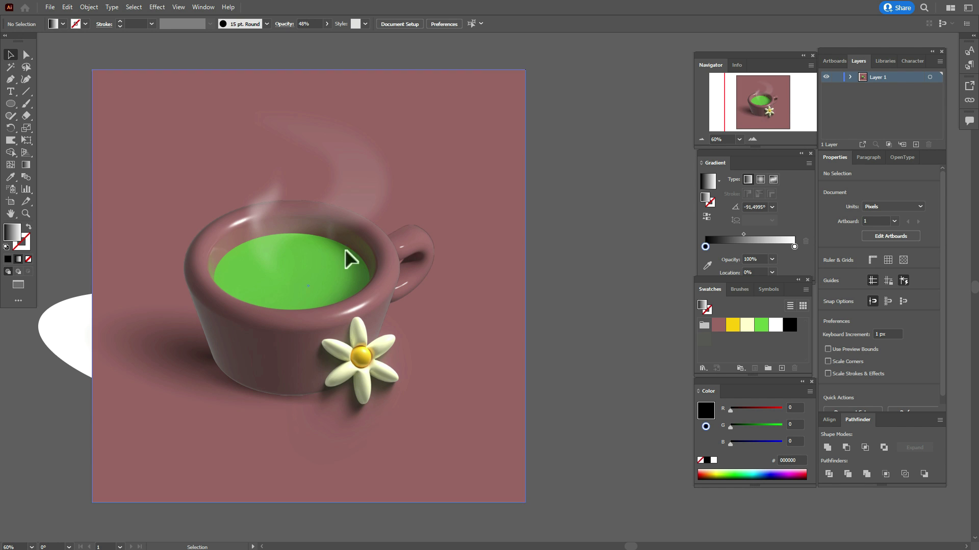
- Move the small wisp slightly right and place a copy near the steam's upper end, reflected across the vertical axis
{"action": "left_click_drag", "start_coordinate": [249, 208], "coordinate": [263, 211]}
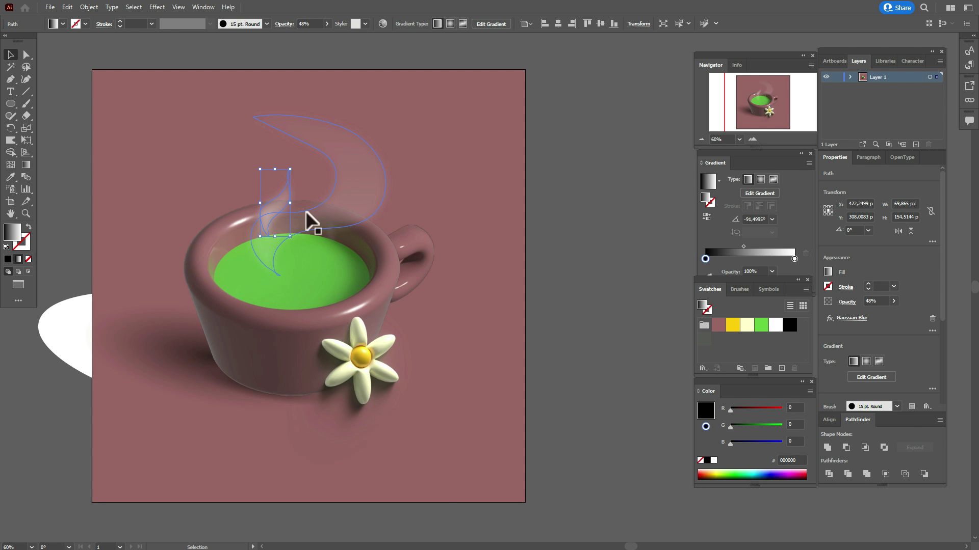
{"action": "left_click_drag", "start_coordinate": [277, 206], "coordinate": [300, 115]}
{"action": "right_click", "coordinate": [300, 116]}
{"action": "mouse_move", "coordinate": [374, 298]}
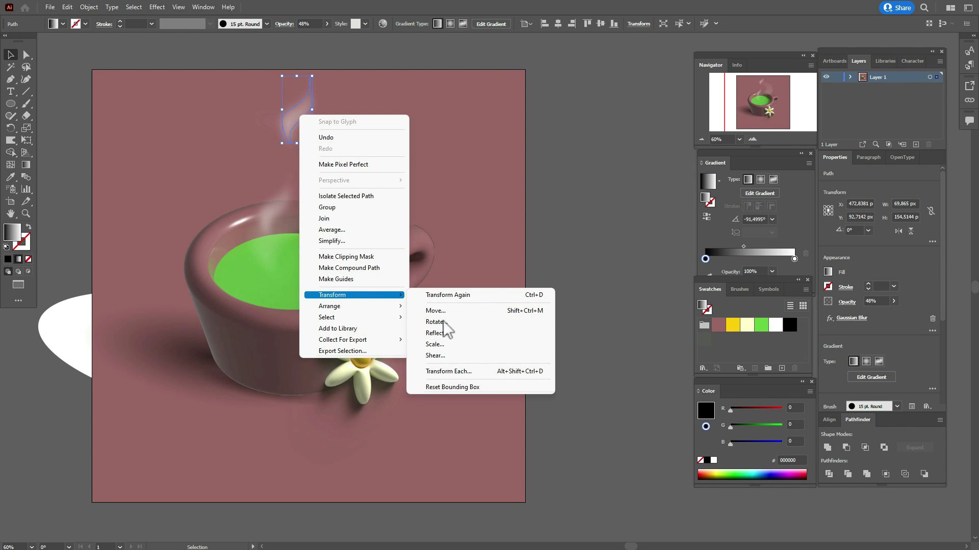
{"action": "left_click", "coordinate": [454, 332]}
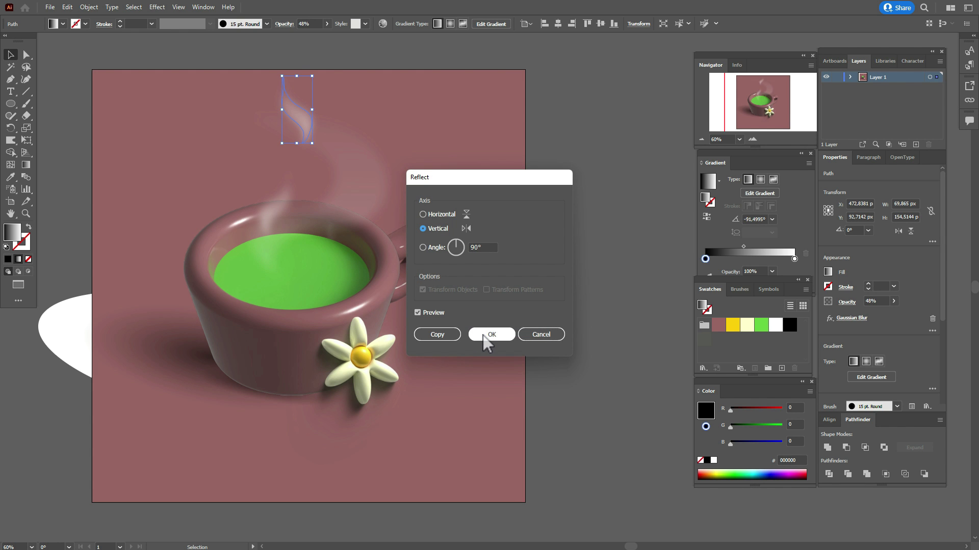
{"action": "left_click", "coordinate": [487, 335]}
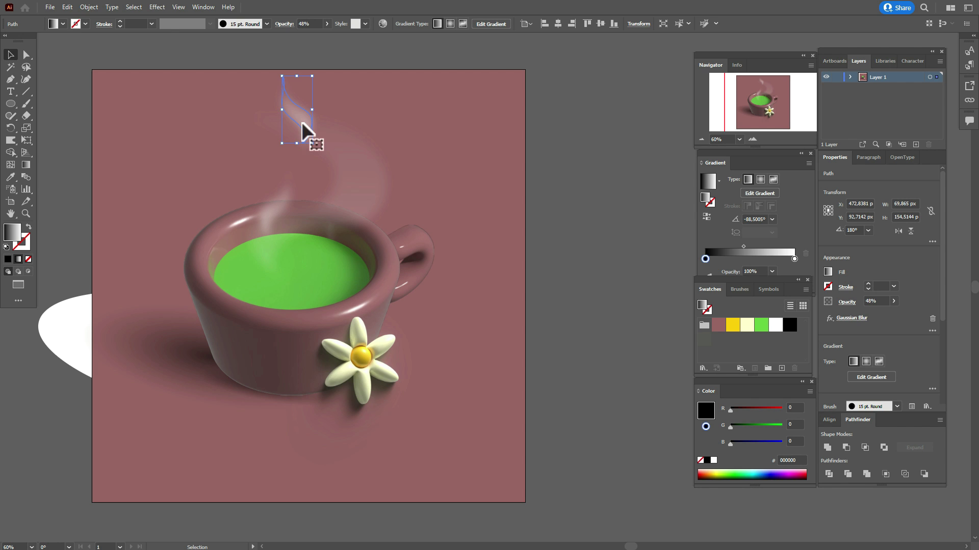
- Duplicate the reflected wisp onto the right bend of the large steam shape and set the copy's opacity to 30%
{"action": "left_click_drag", "start_coordinate": [307, 124], "coordinate": [361, 186]}
{"action": "left_click", "coordinate": [867, 302]}
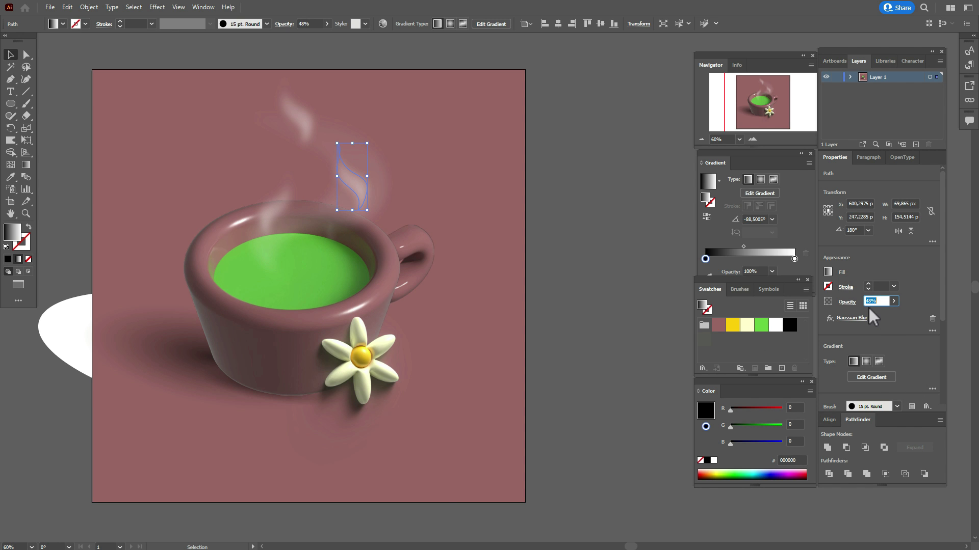
{"action": "type", "text": "30"}
{"action": "key", "text": "Return"}
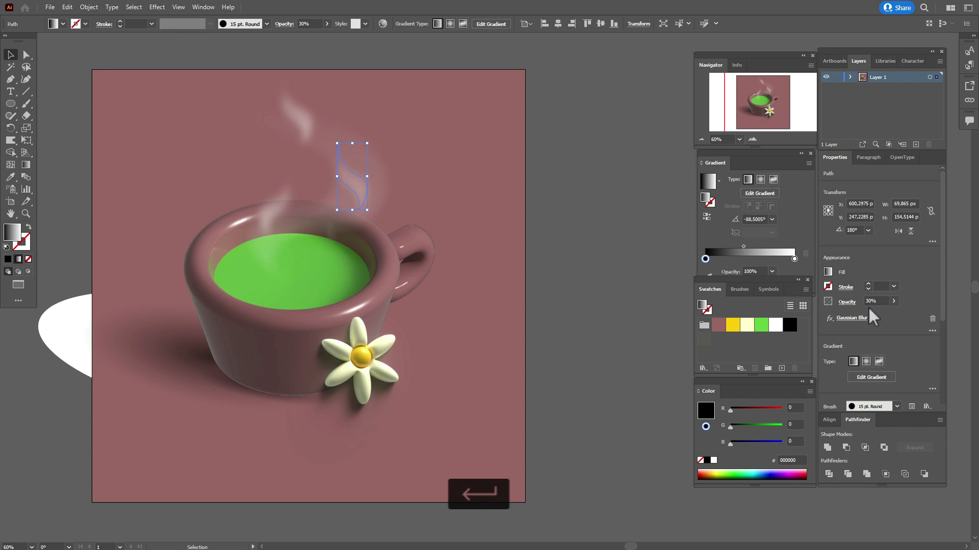
{"action": "left_click", "coordinate": [601, 269]}
- Shift the uppermost wisp's black-to-white gradient downward with the Gradient tool so its upper end fades out
{"action": "left_click", "coordinate": [302, 124]}
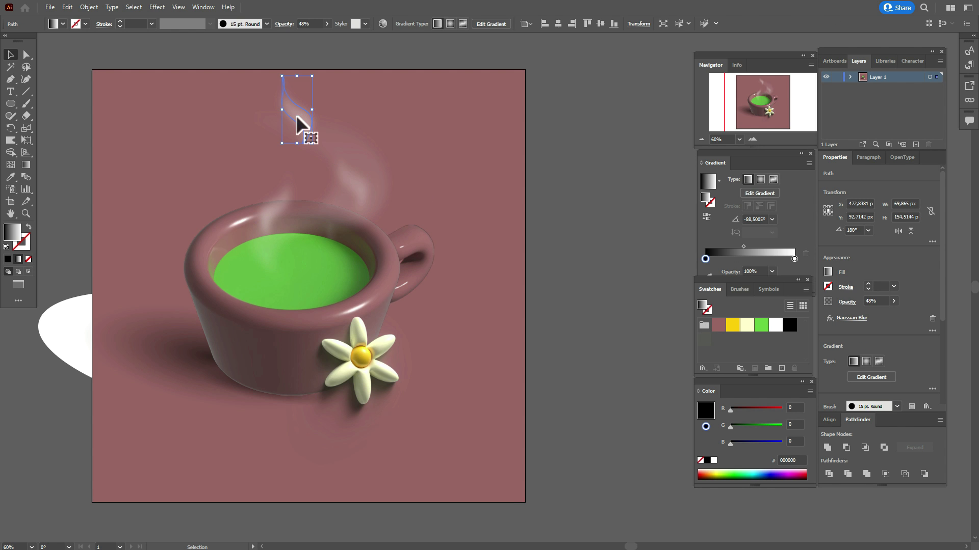
{"action": "left_click", "coordinate": [26, 165]}
{"action": "mouse_move", "coordinate": [297, 108]}
{"action": "left_mouse_down"}
{"action": "mouse_move", "coordinate": [283, 142]}
{"action": "mouse_move", "coordinate": [292, 129]}
{"action": "mouse_move", "coordinate": [296, 137]}
{"action": "left_mouse_up"}
{"action": "left_click", "coordinate": [10, 55]}
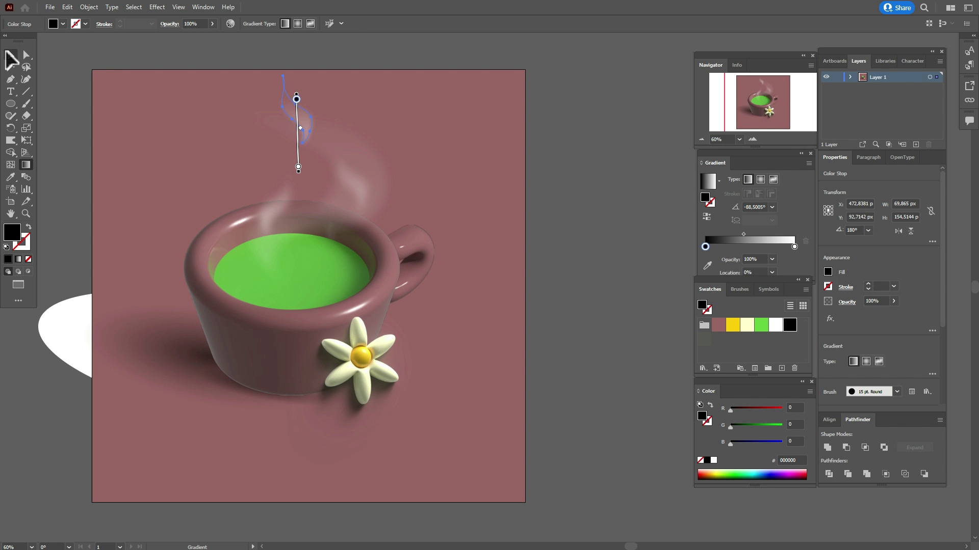
{"action": "left_click", "coordinate": [105, 49]}
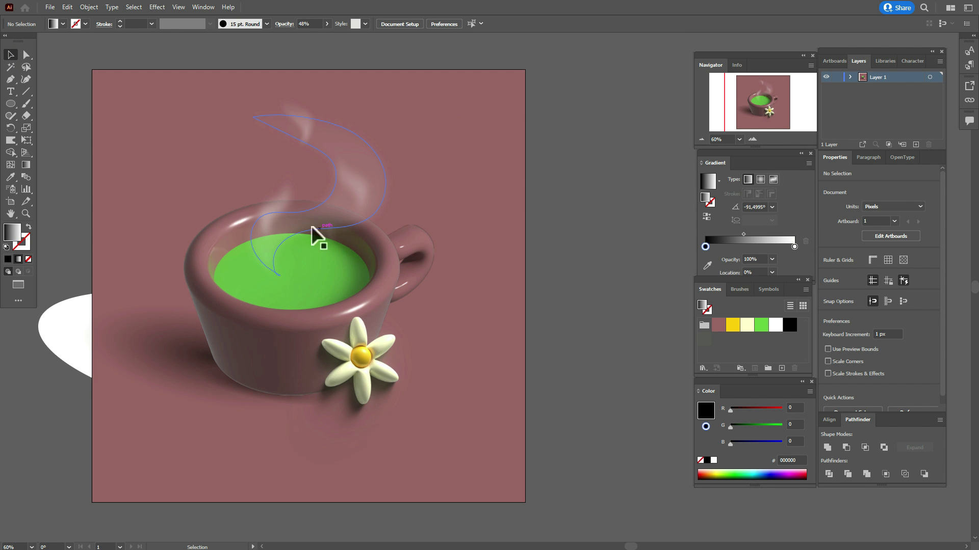
- Set the uppermost wisp's opacity to 40%
{"action": "left_click", "coordinate": [306, 118]}
{"action": "left_click", "coordinate": [870, 300]}
{"action": "type", "text": "40"}
{"action": "key", "text": "Return"}
{"action": "left_click", "coordinate": [578, 237]}
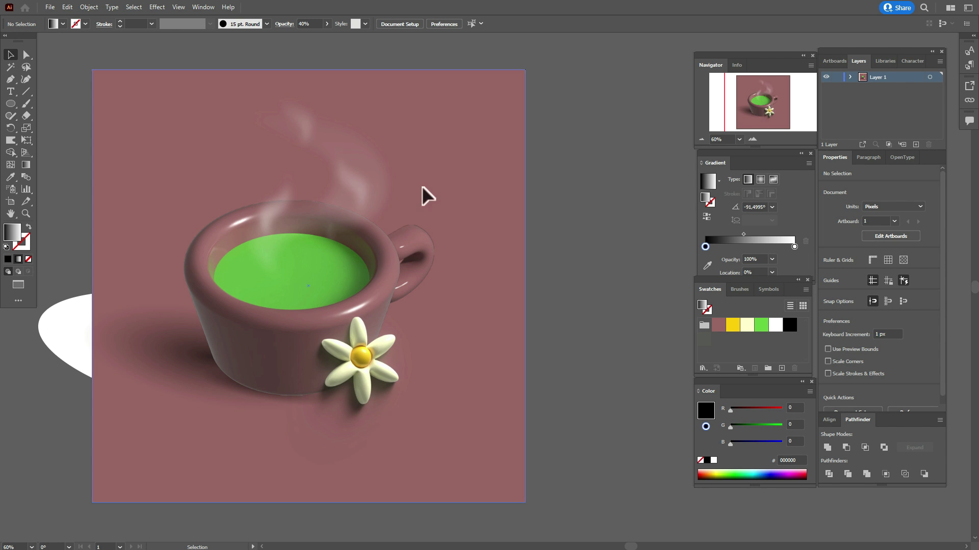
- Duplicate the large steam shape in place, pasting the copy in front of the original
{"action": "left_click", "coordinate": [384, 185]}
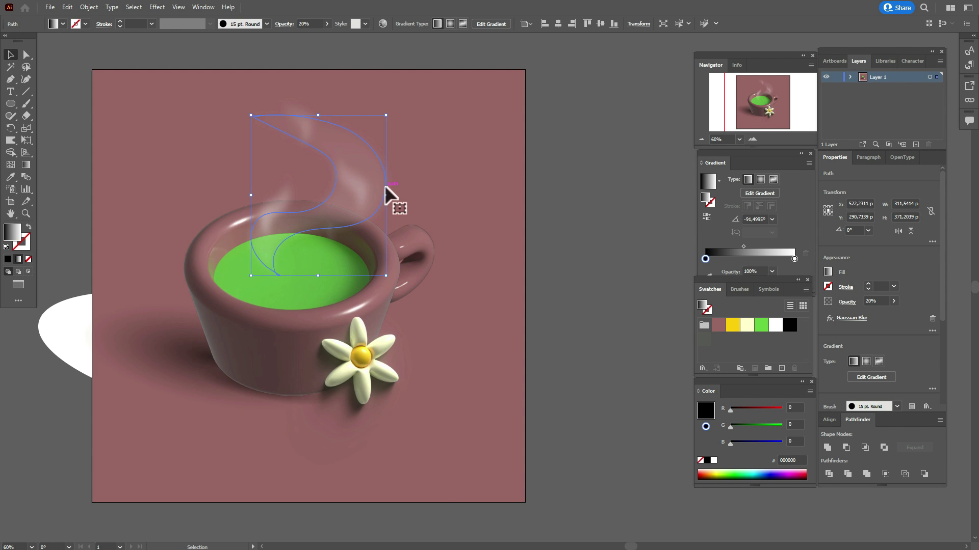
{"action": "key", "text": "ctrl+c"}
{"action": "key", "text": "ctrl+f"}
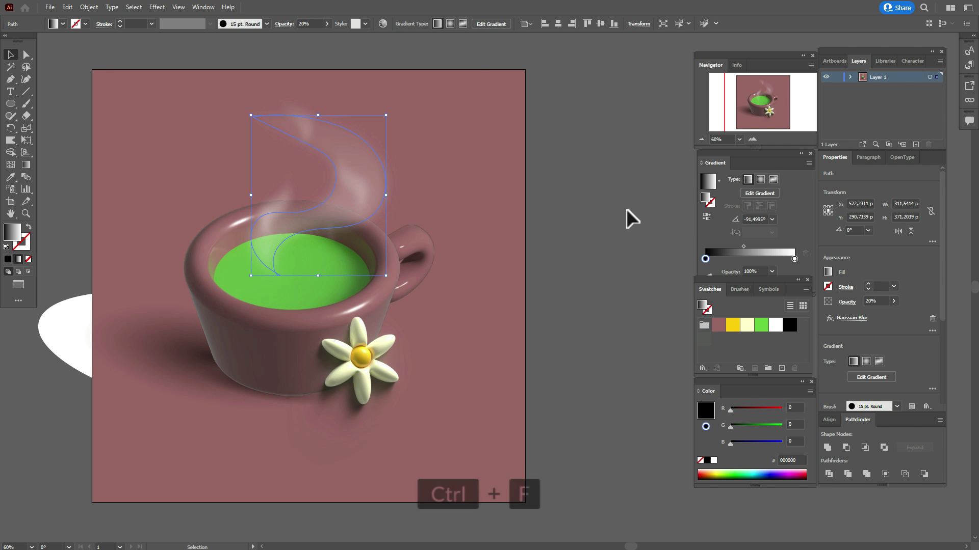
{"action": "left_click", "coordinate": [626, 209]}
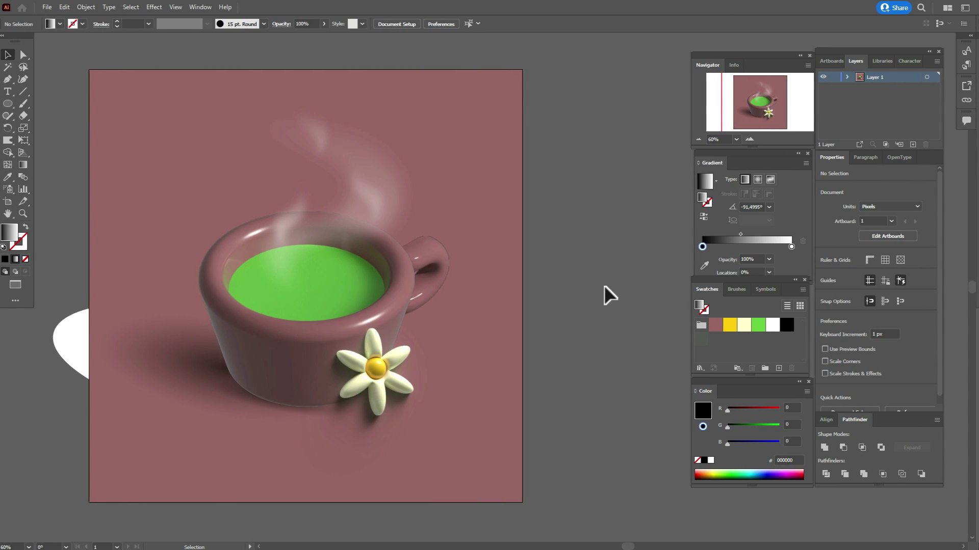
- Duplicate the 1000 × 1000 px background square in place and bring the copy to the front of all artwork
{"action": "left_click", "coordinate": [473, 148]}
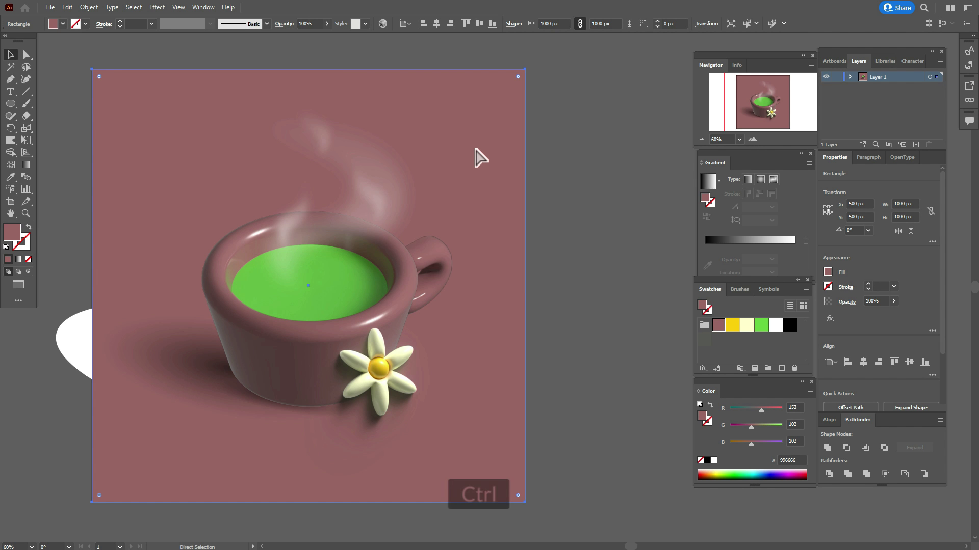
{"action": "key", "text": "ctrl+c"}
{"action": "key", "text": "ctrl+f"}
{"action": "right_click", "coordinate": [475, 149]}
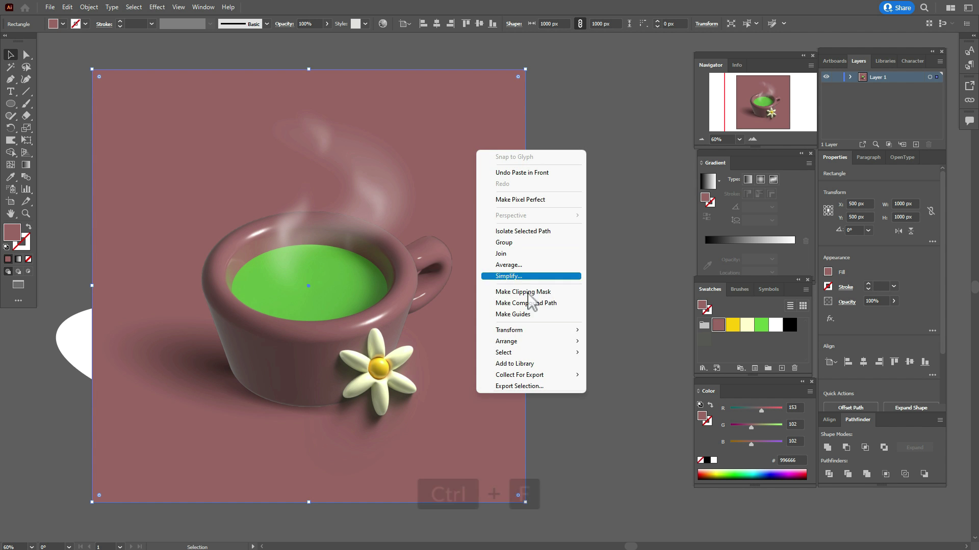
{"action": "mouse_move", "coordinate": [522, 341]}
{"action": "left_click", "coordinate": [665, 341]}
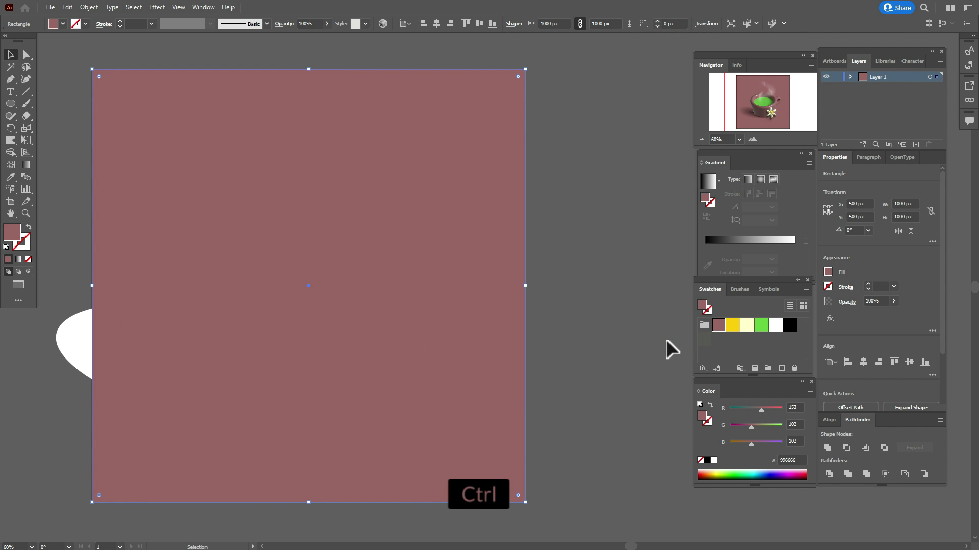
- Make a clipping mask from all the artwork, using the front square as the clipping shape
{"action": "key", "text": "ctrl+a"}
{"action": "right_click", "coordinate": [461, 248]}
{"action": "left_click", "coordinate": [489, 344]}
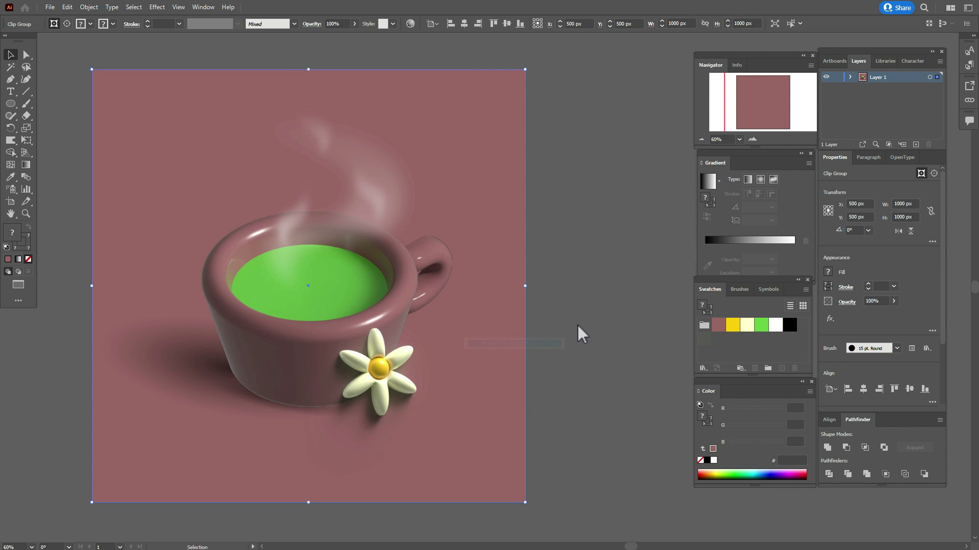
{"action": "left_click", "coordinate": [577, 322]}
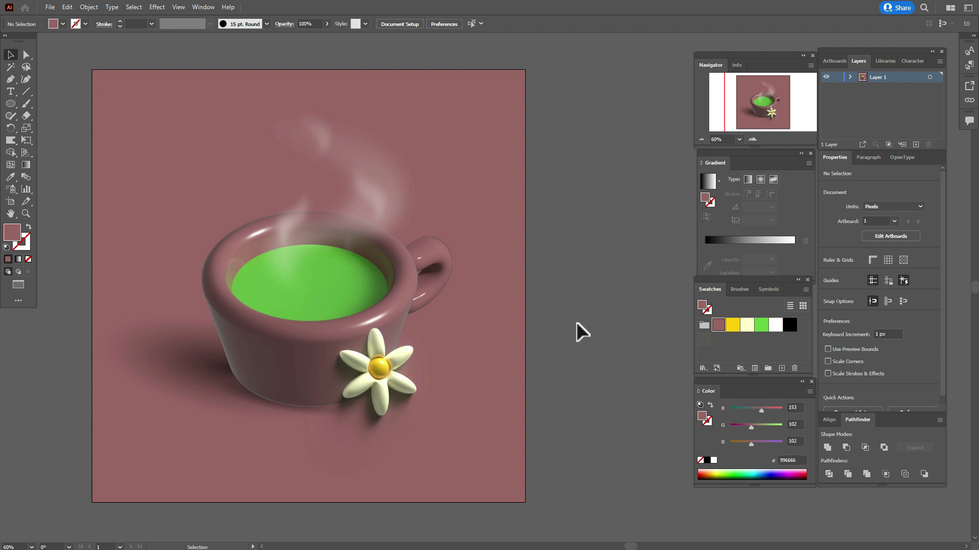